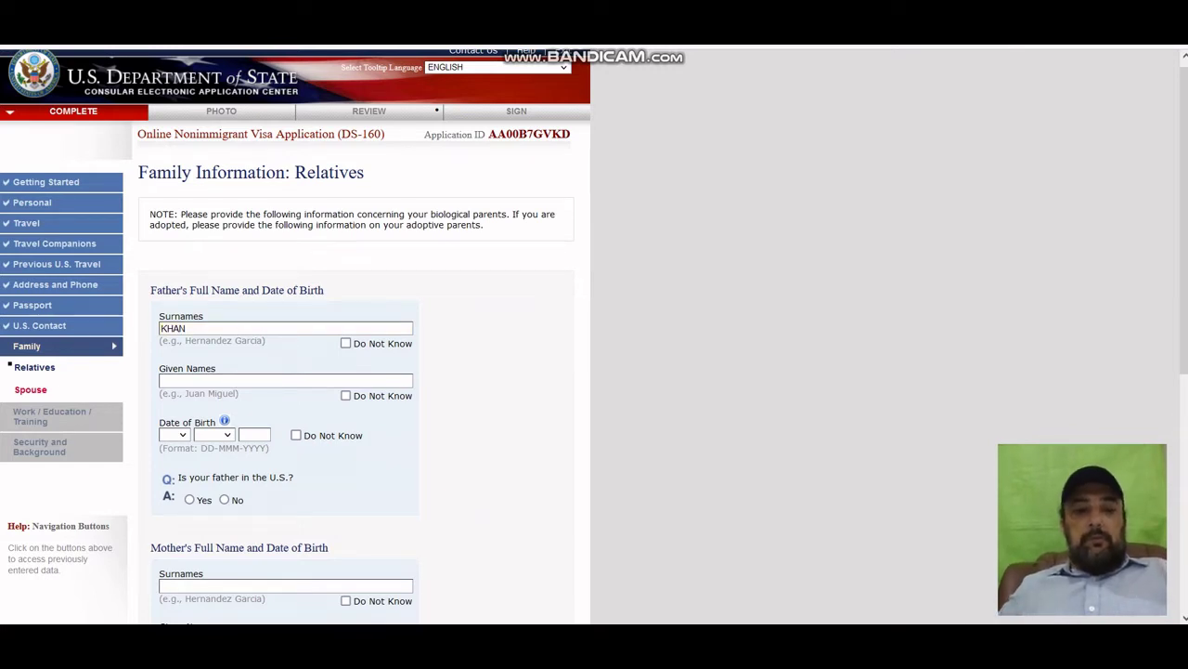
{"action": "left_click", "coordinate": [278, 379]}
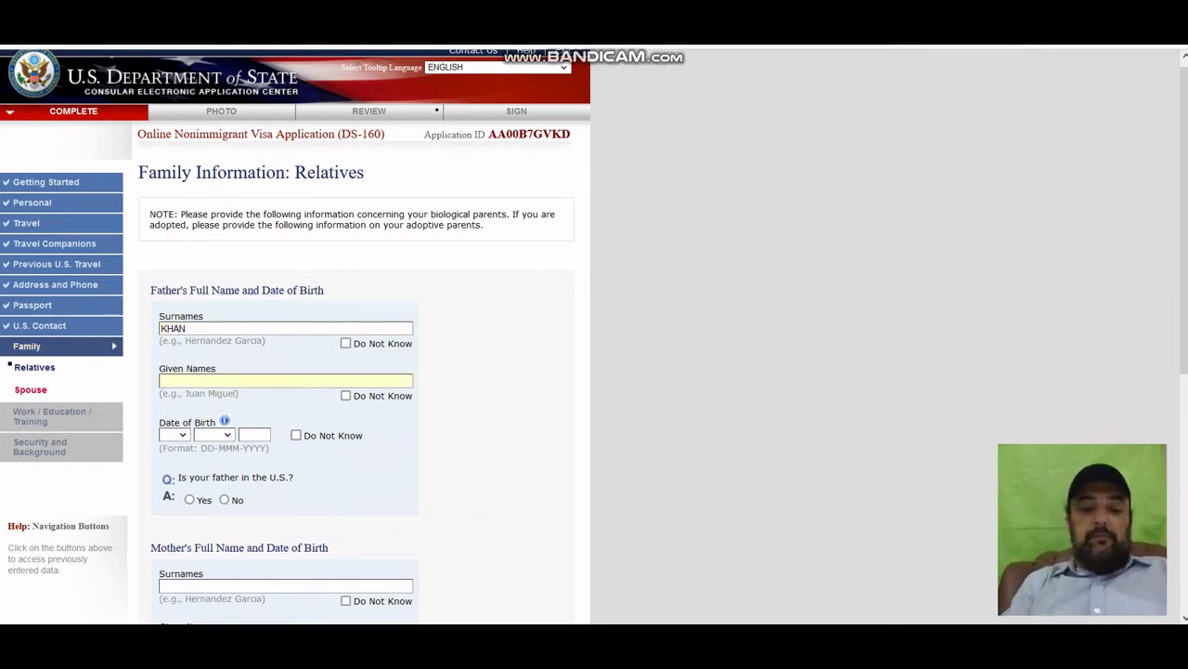
{"action": "type", "text": "HABI"}
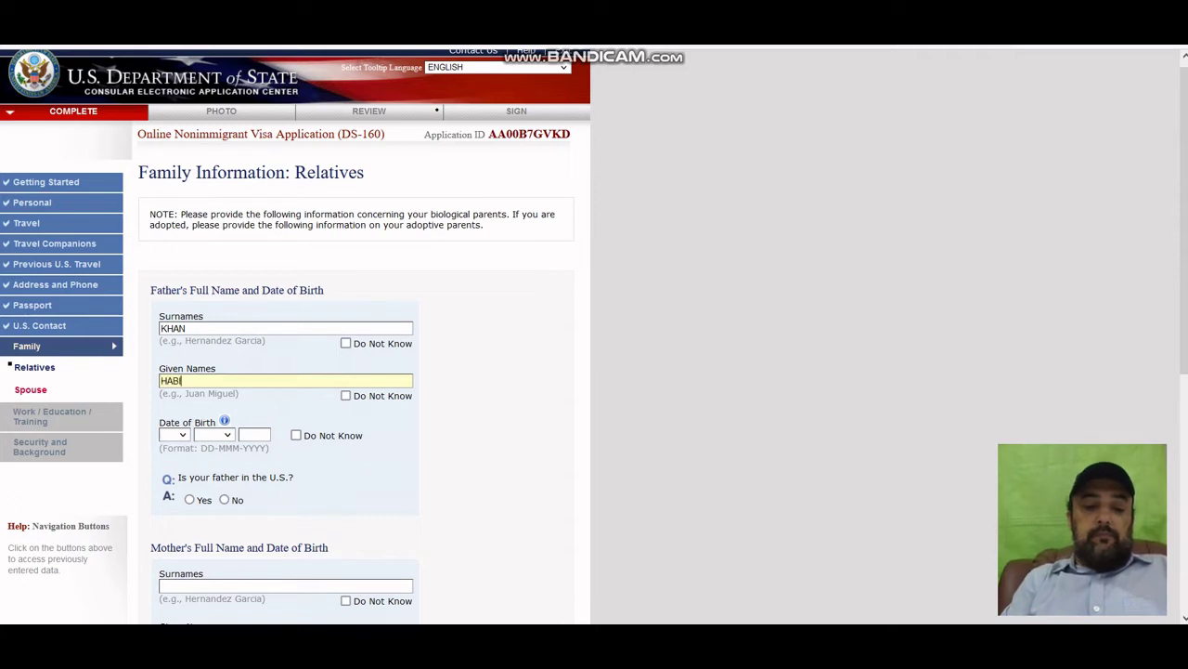
{"action": "type", "text": "B"}
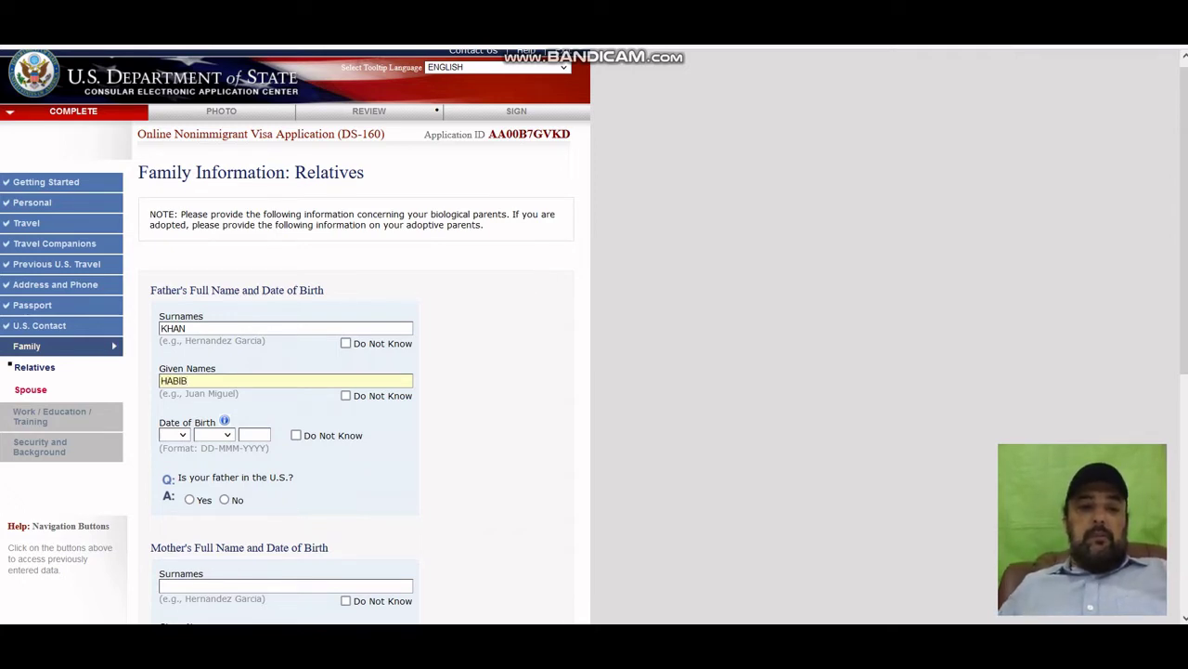
{"action": "left_click", "coordinate": [174, 434]}
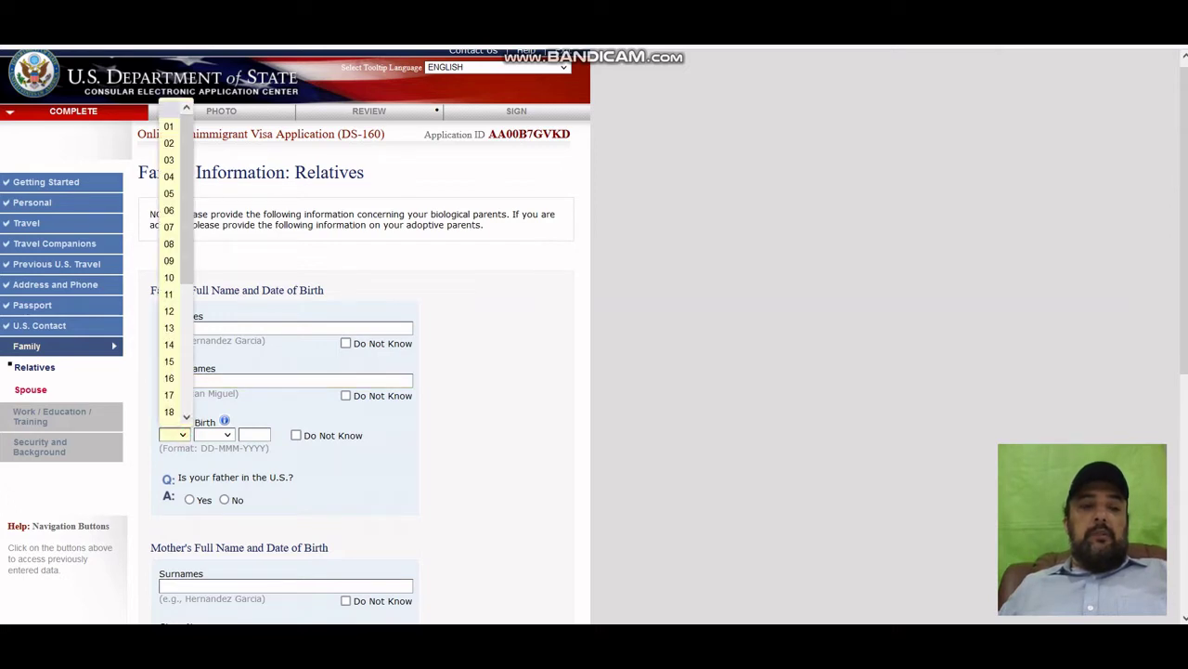
{"action": "left_click", "coordinate": [169, 293]}
{"action": "left_click", "coordinate": [209, 434]}
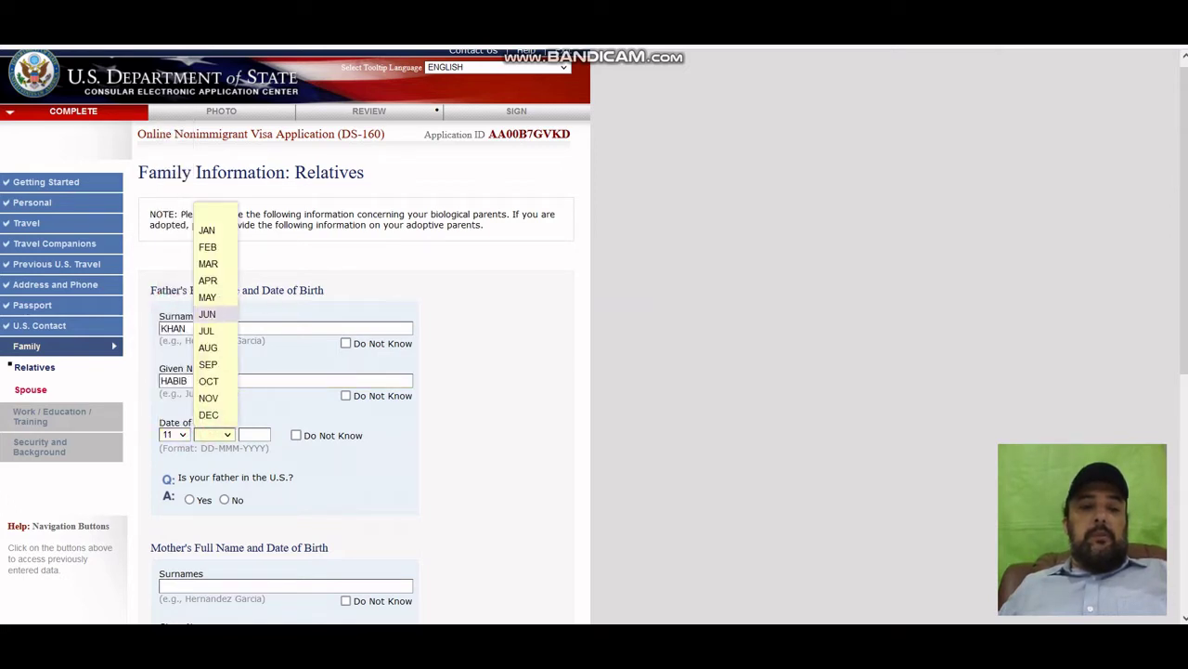
{"action": "left_click", "coordinate": [207, 297]}
{"action": "left_click", "coordinate": [251, 435]}
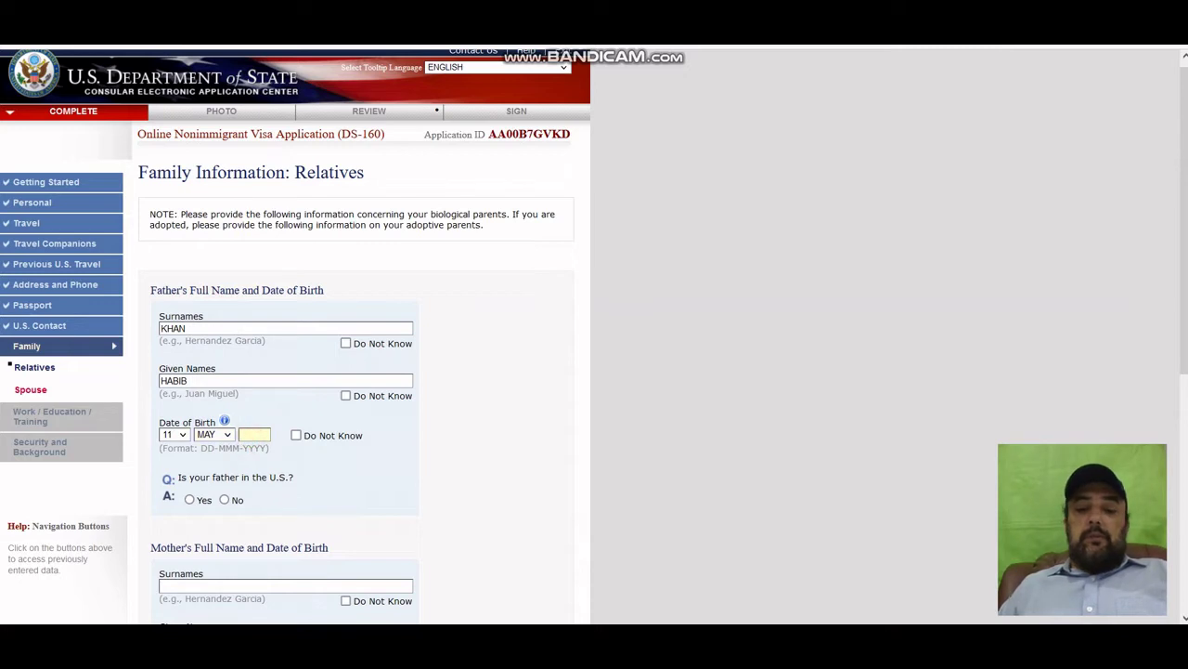
{"action": "type", "text": "1"}
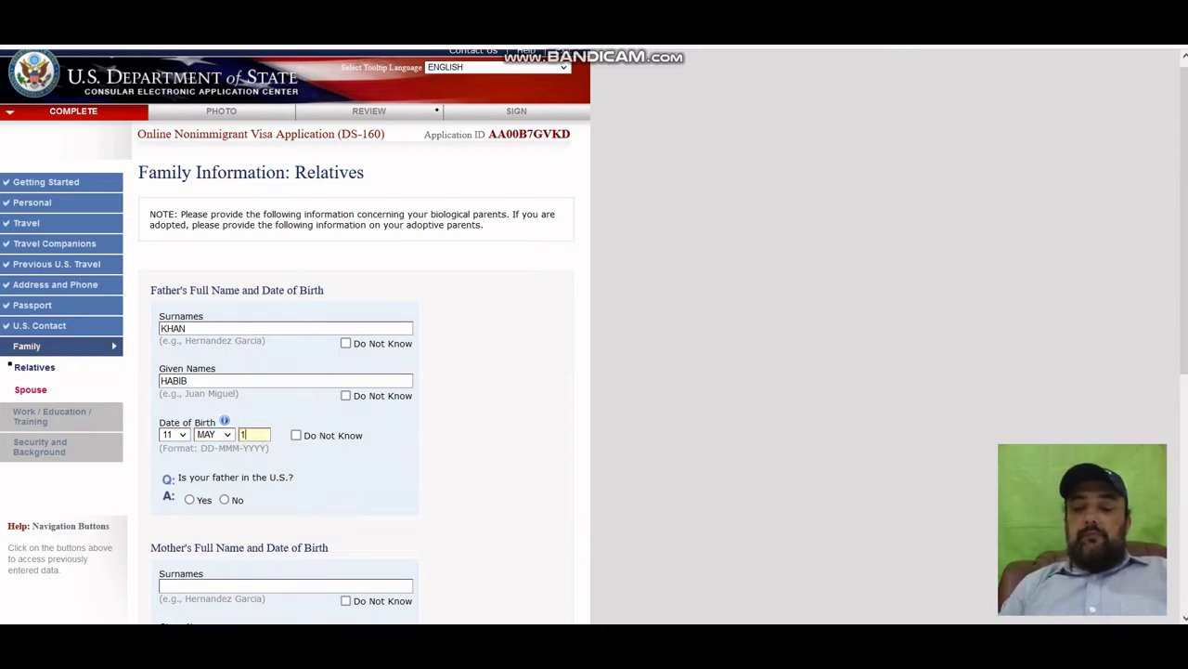
{"action": "type", "text": "9"}
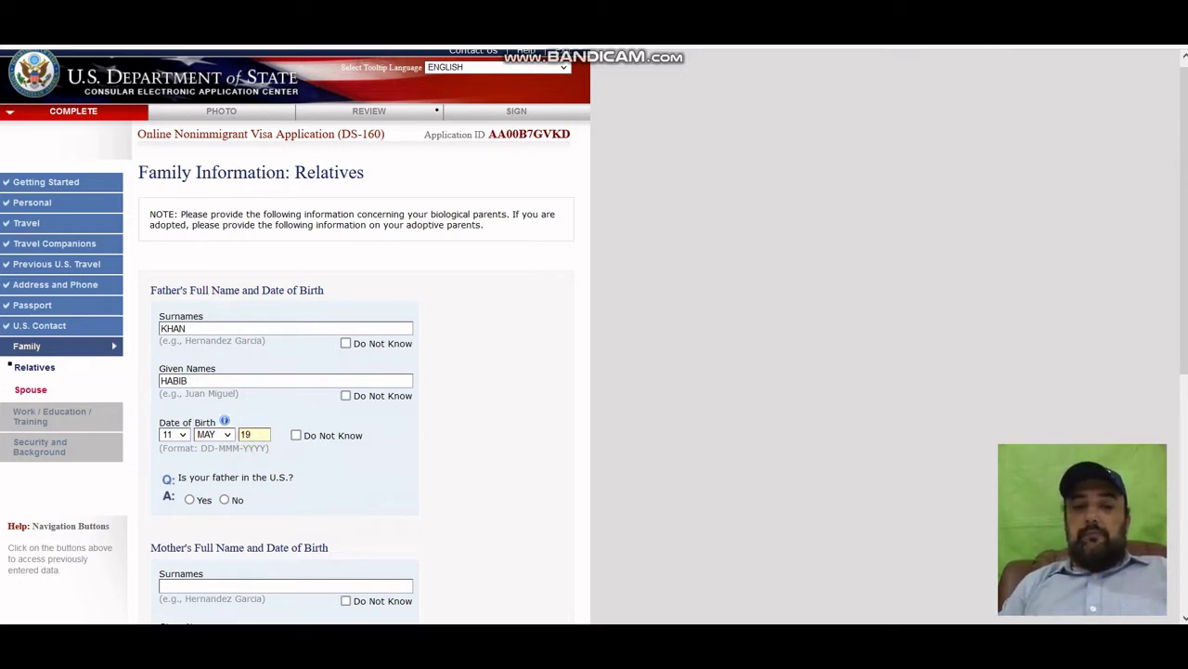
{"action": "type", "text": "55"}
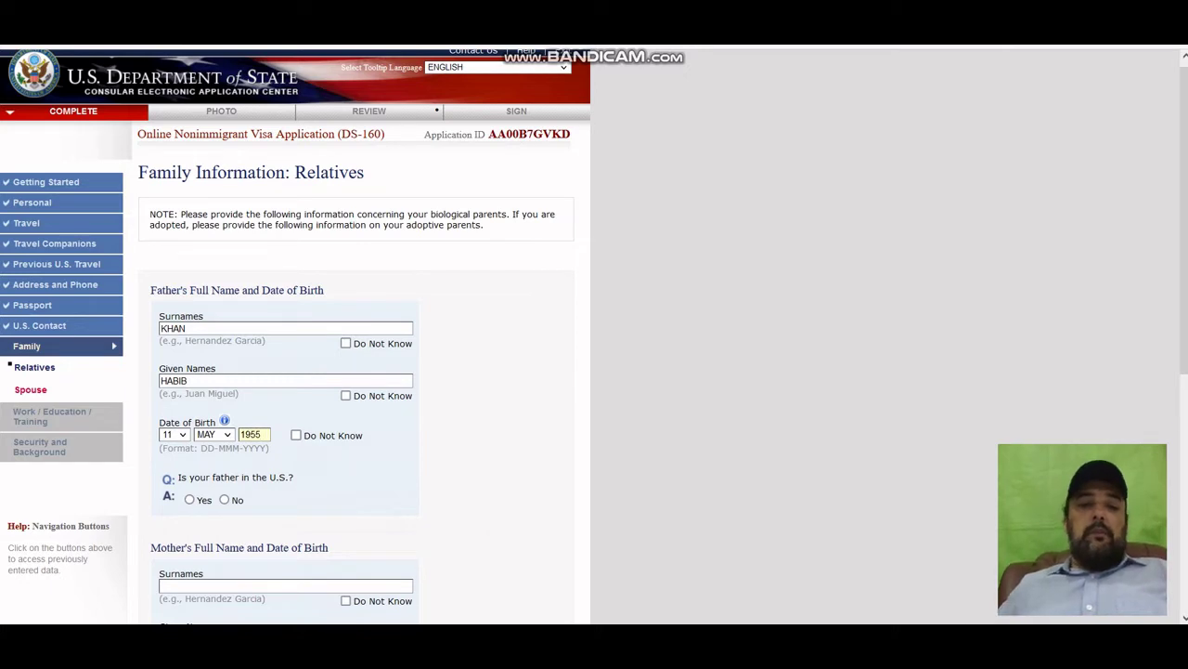
Answer No to whether the father is in the U.S.
{"action": "scroll", "coordinate": [594, 336], "scroll_direction": "down", "scroll_amount": 1}
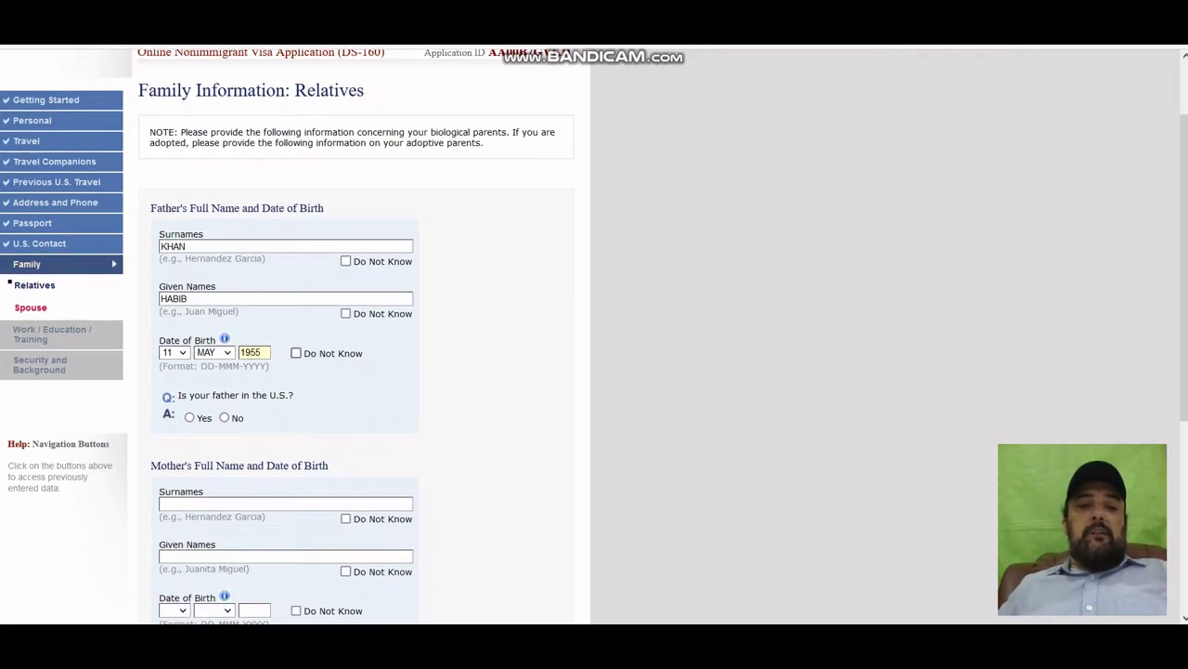
{"action": "scroll", "coordinate": [594, 337], "scroll_direction": "down", "scroll_amount": 2}
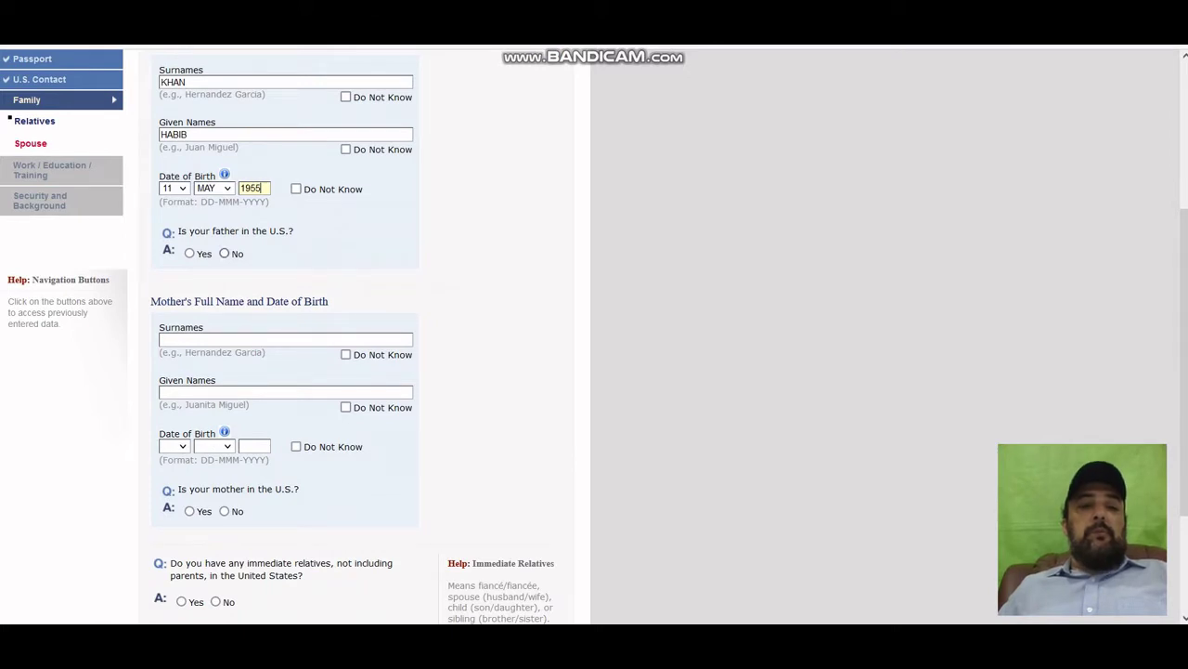
{"action": "left_click", "coordinate": [223, 253]}
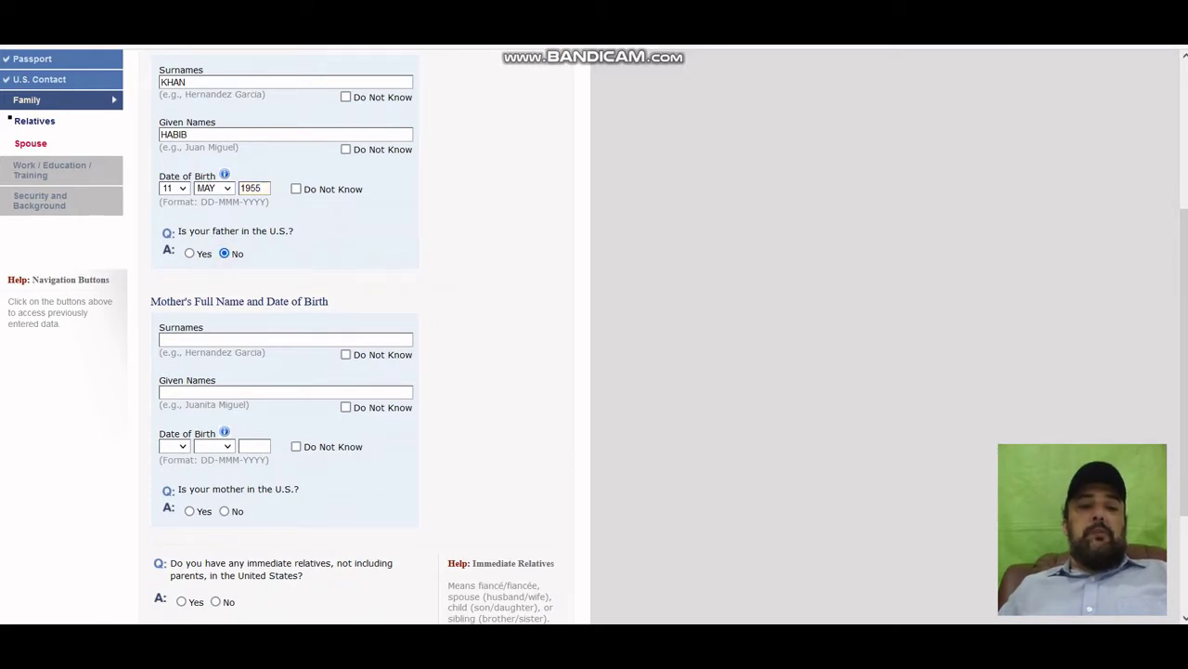
{"action": "scroll", "coordinate": [594, 336], "scroll_direction": "down", "scroll_amount": 2}
{"action": "scroll", "coordinate": [595, 337], "scroll_direction": "up", "scroll_amount": 2}
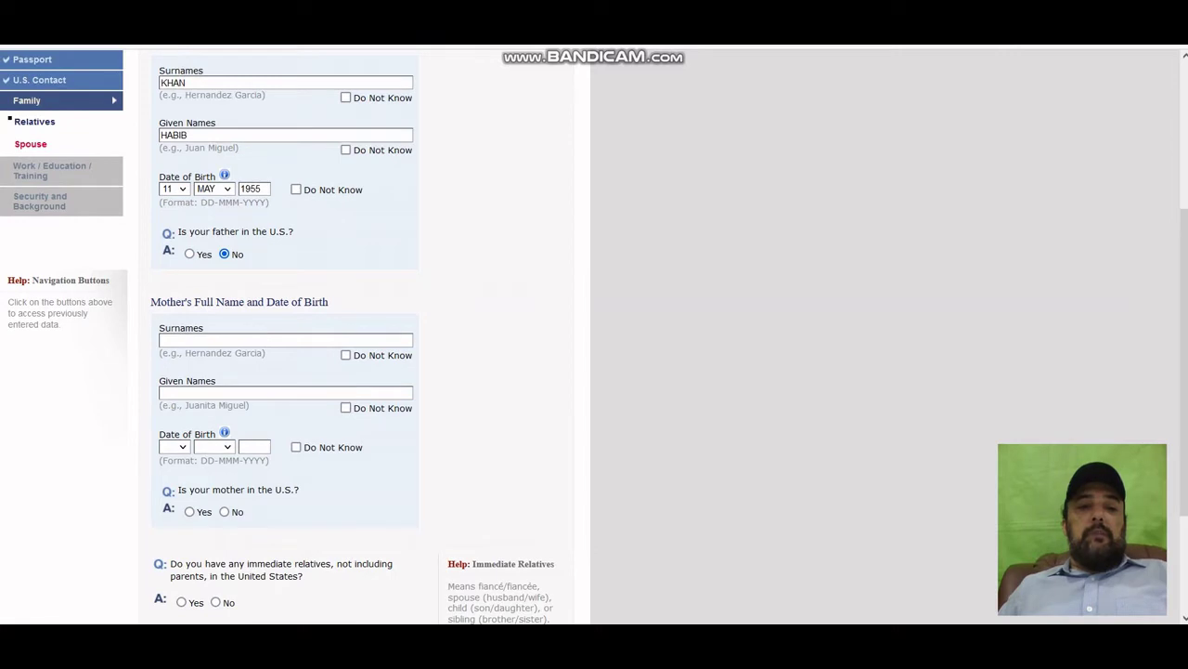
{"action": "scroll", "coordinate": [594, 336], "scroll_direction": "down", "scroll_amount": 2}
{"action": "left_click", "coordinate": [212, 258]}
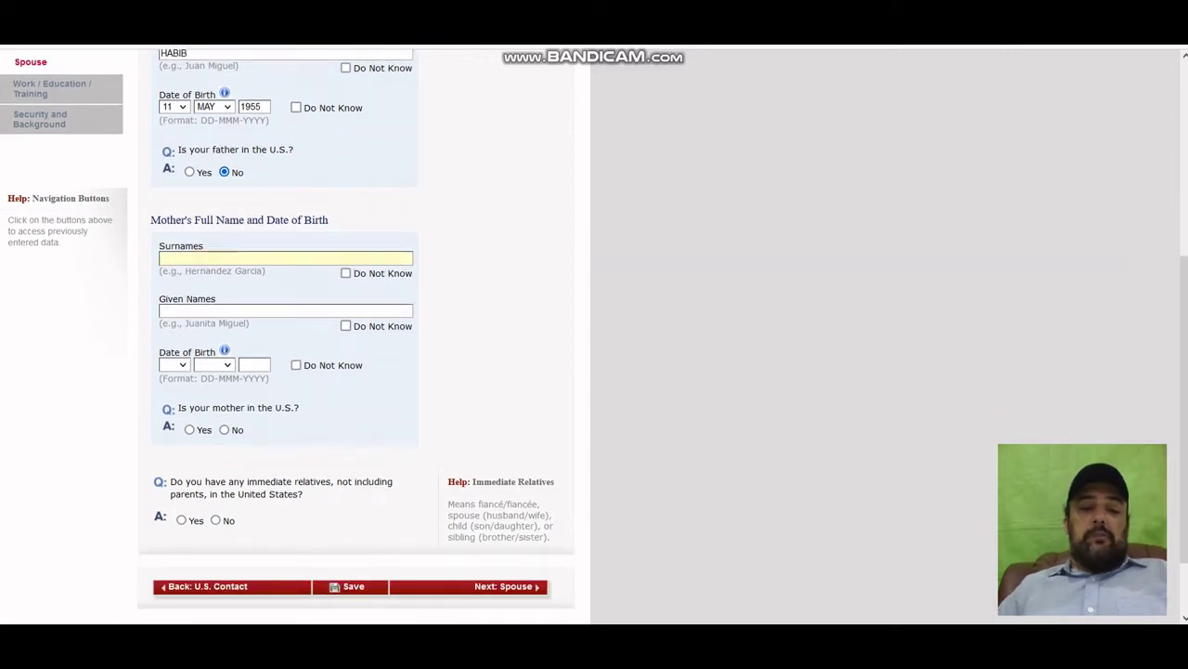
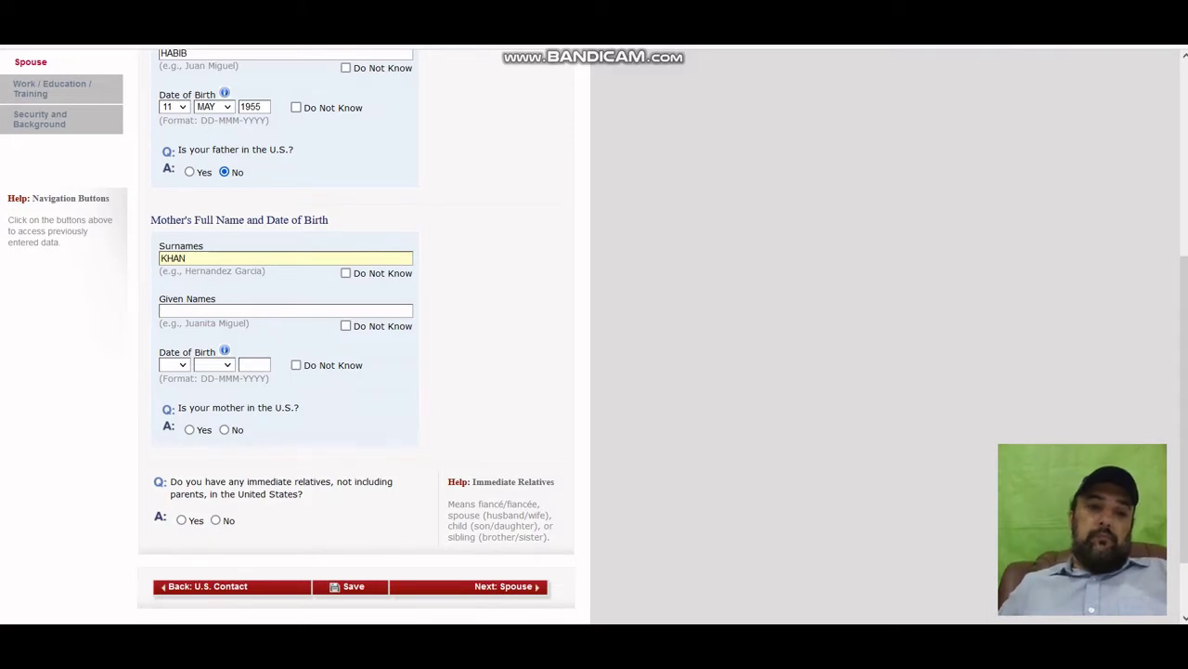
{"action": "left_click", "coordinate": [247, 310]}
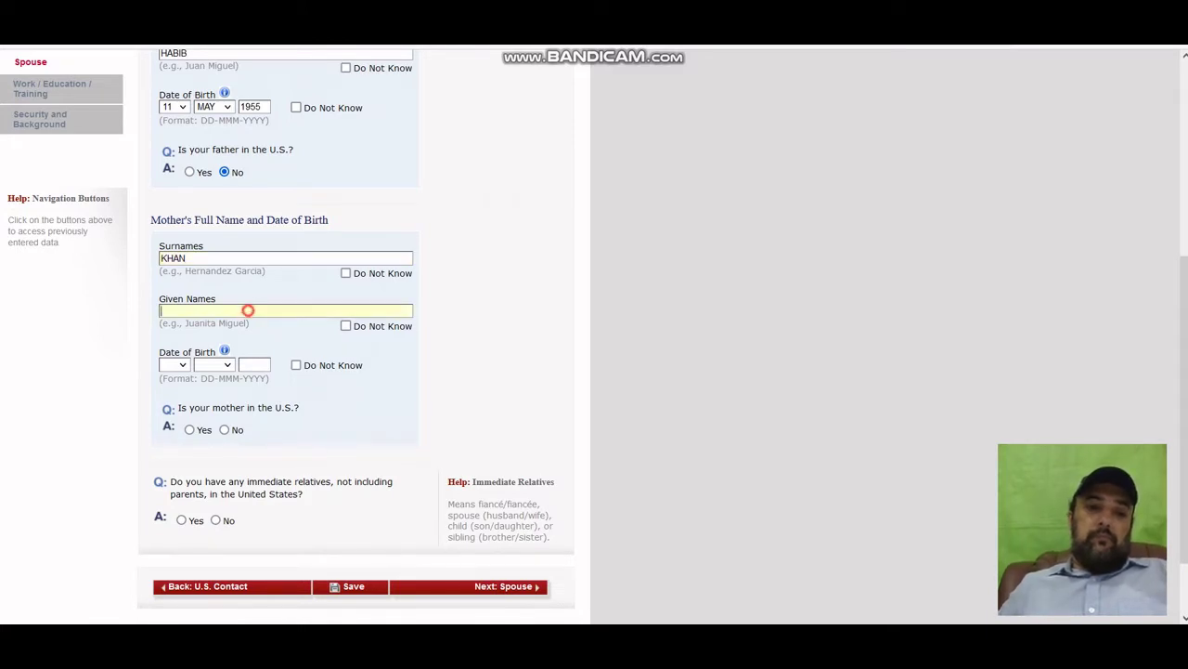
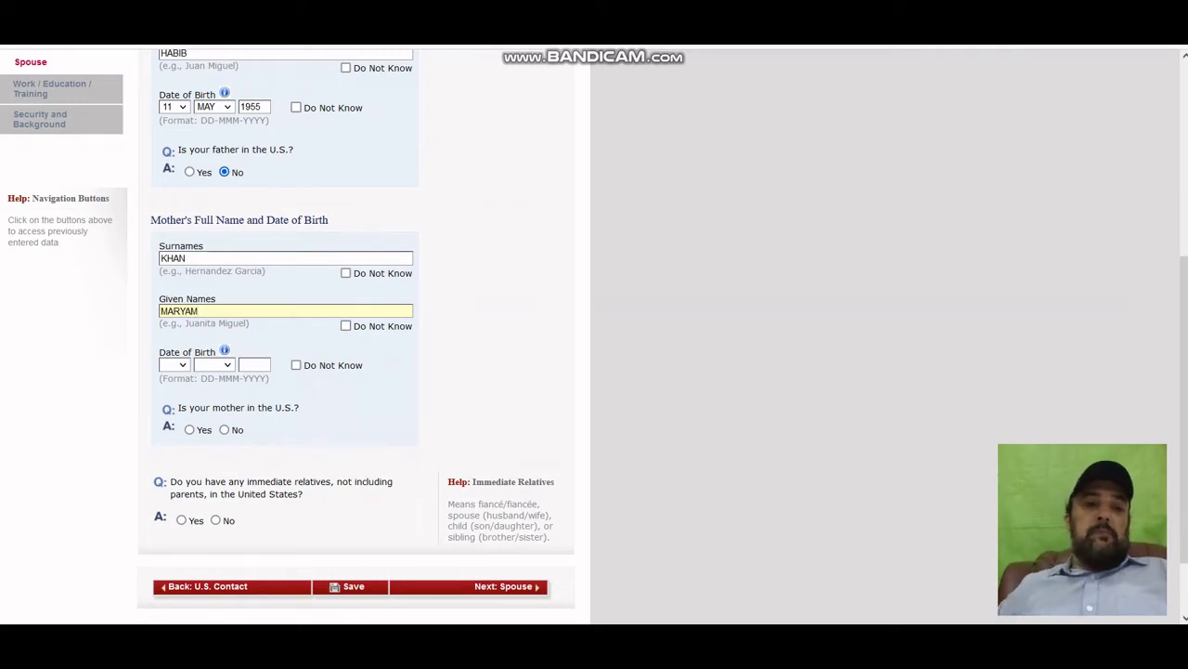
{"action": "left_click", "coordinate": [174, 364]}
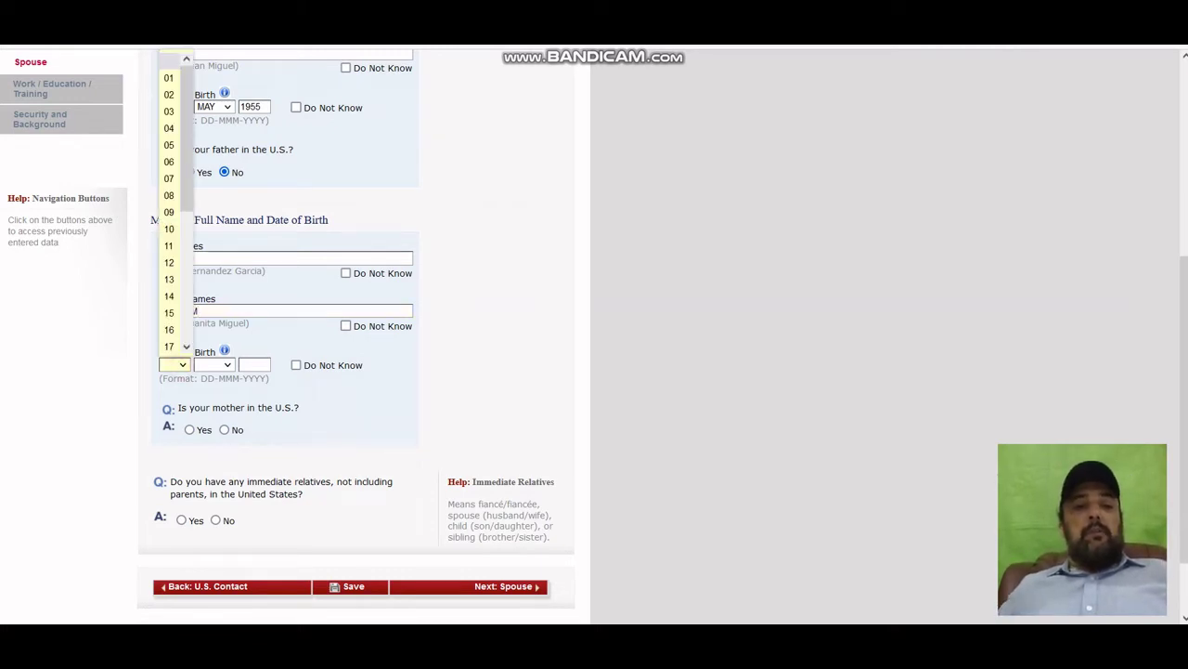
{"action": "left_click", "coordinate": [170, 296]}
{"action": "left_click", "coordinate": [226, 366]}
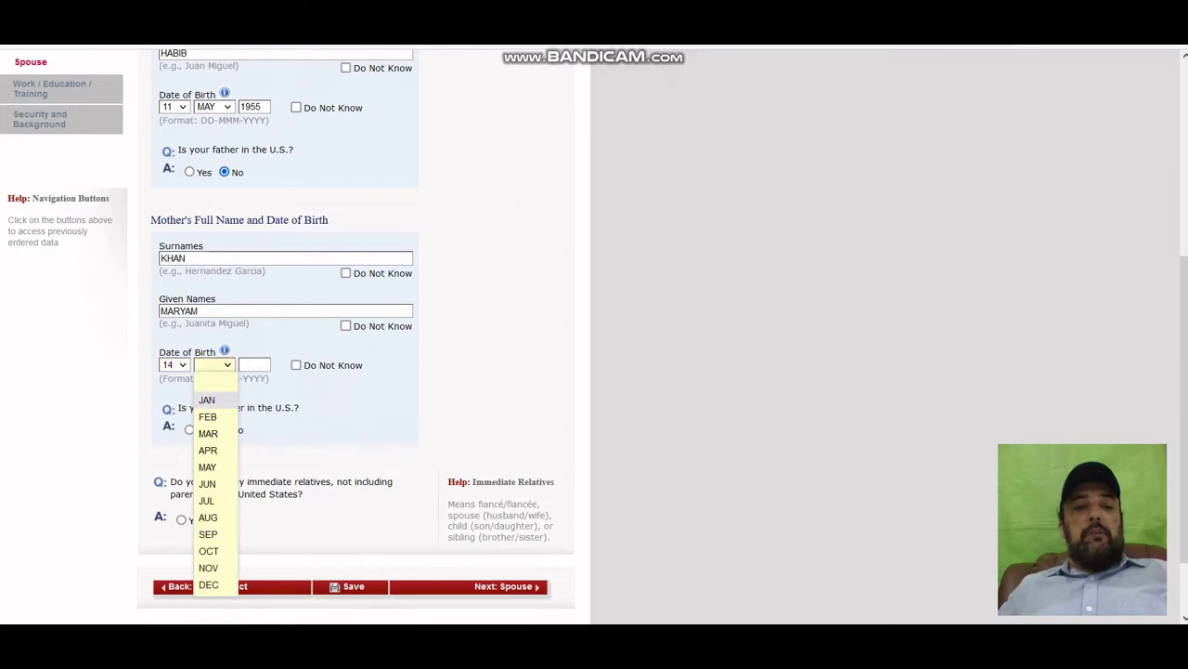
{"action": "left_click", "coordinate": [207, 464]}
{"action": "left_click", "coordinate": [243, 364]}
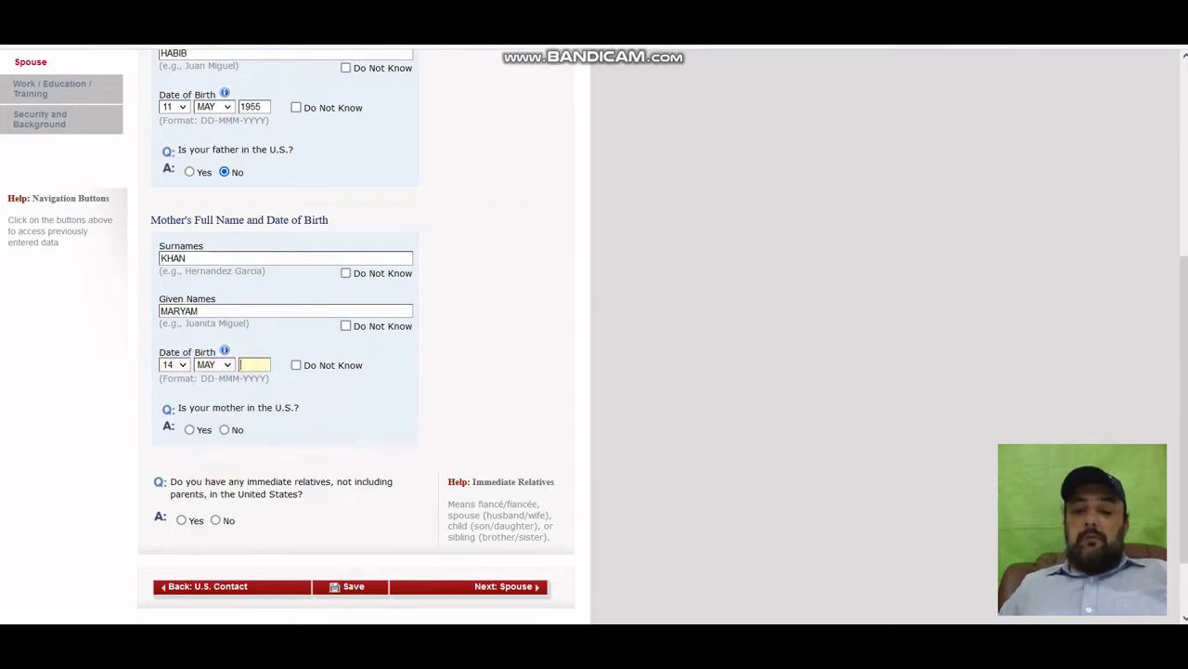
{"action": "type", "text": "1960"}
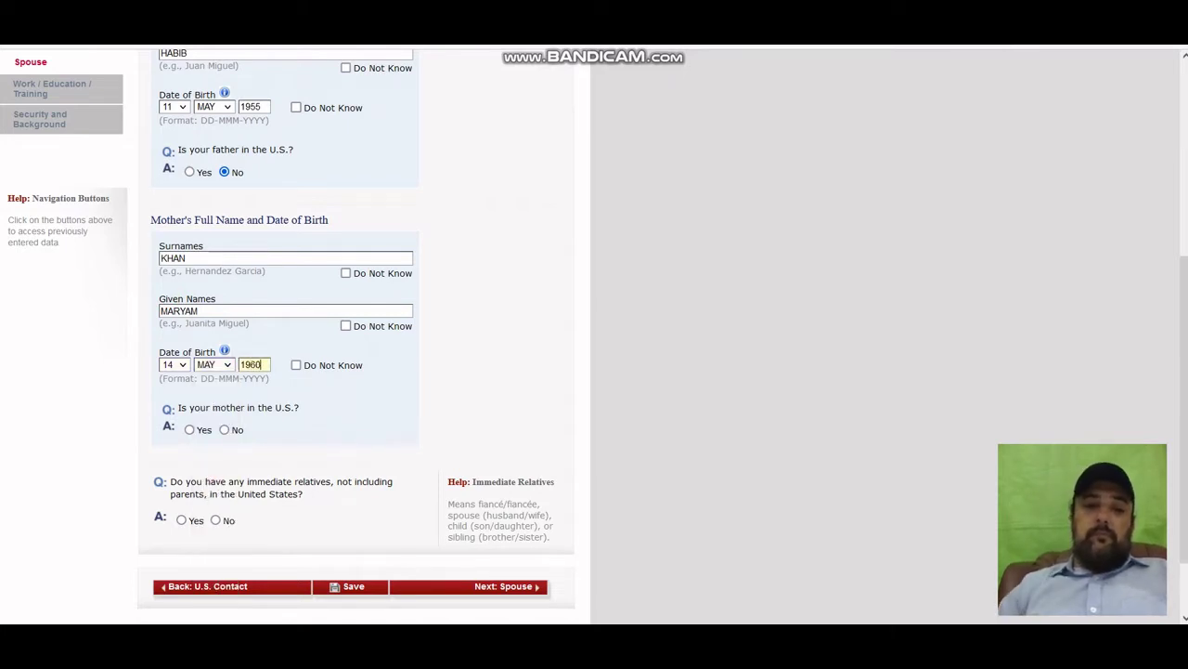
{"action": "scroll", "coordinate": [594, 335], "scroll_direction": "down", "scroll_amount": 2}
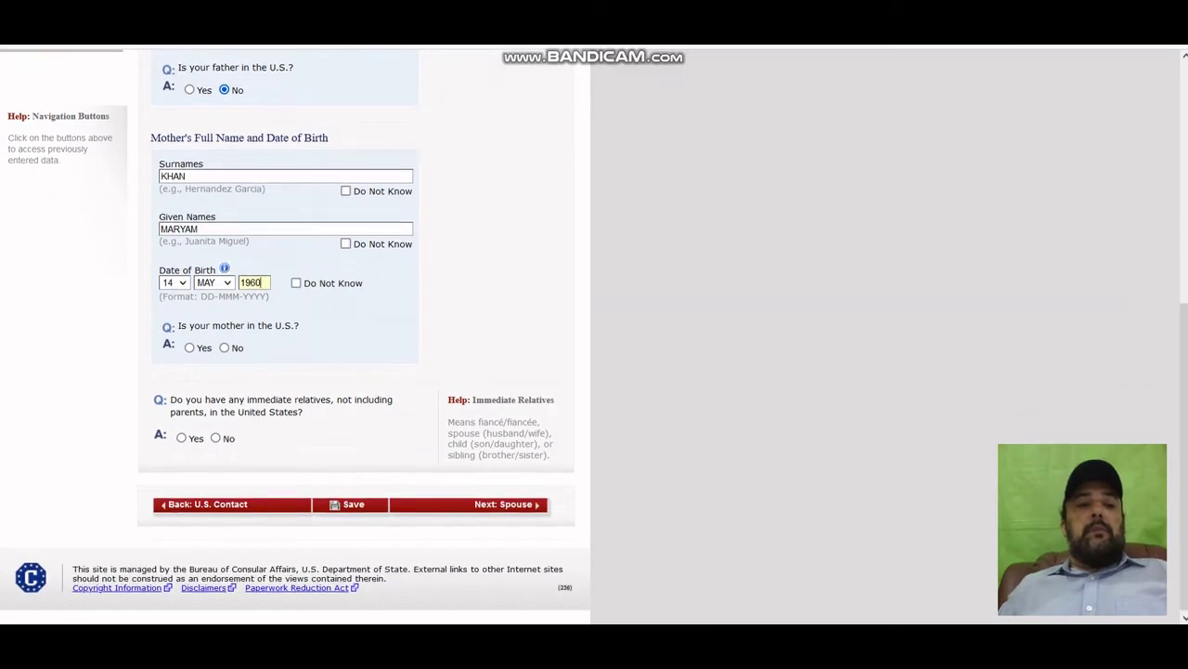
Answer No for mother in the U.S. and No for immediate relatives, then save the page.
{"action": "left_click", "coordinate": [223, 347]}
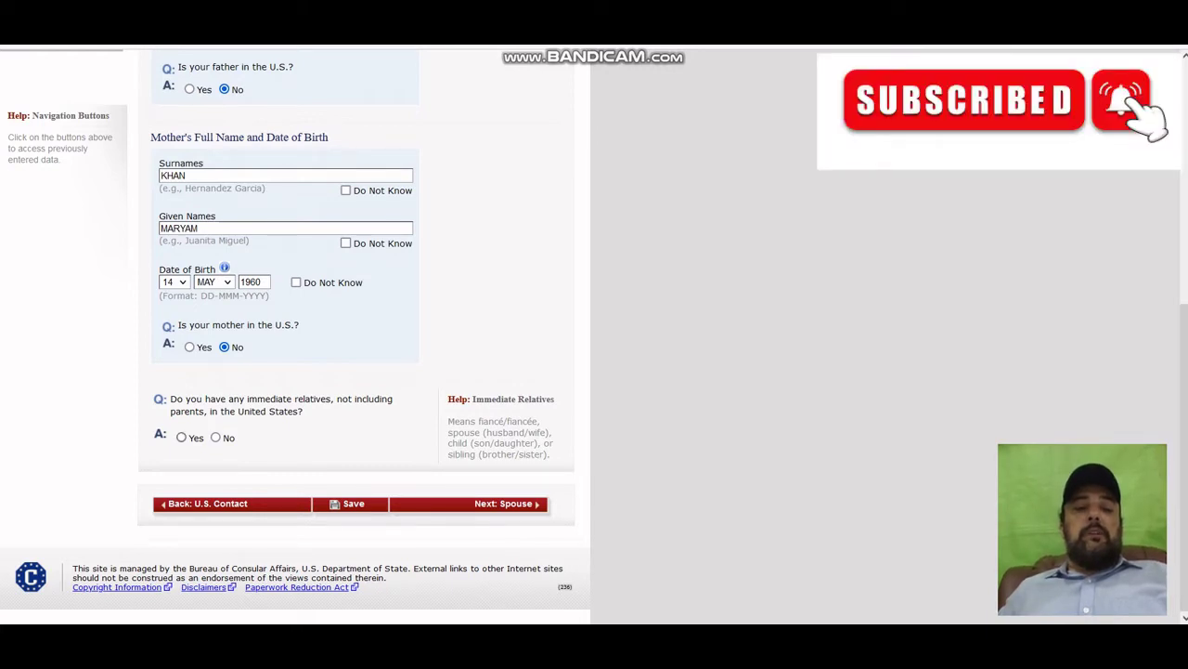
{"action": "left_click", "coordinate": [181, 436]}
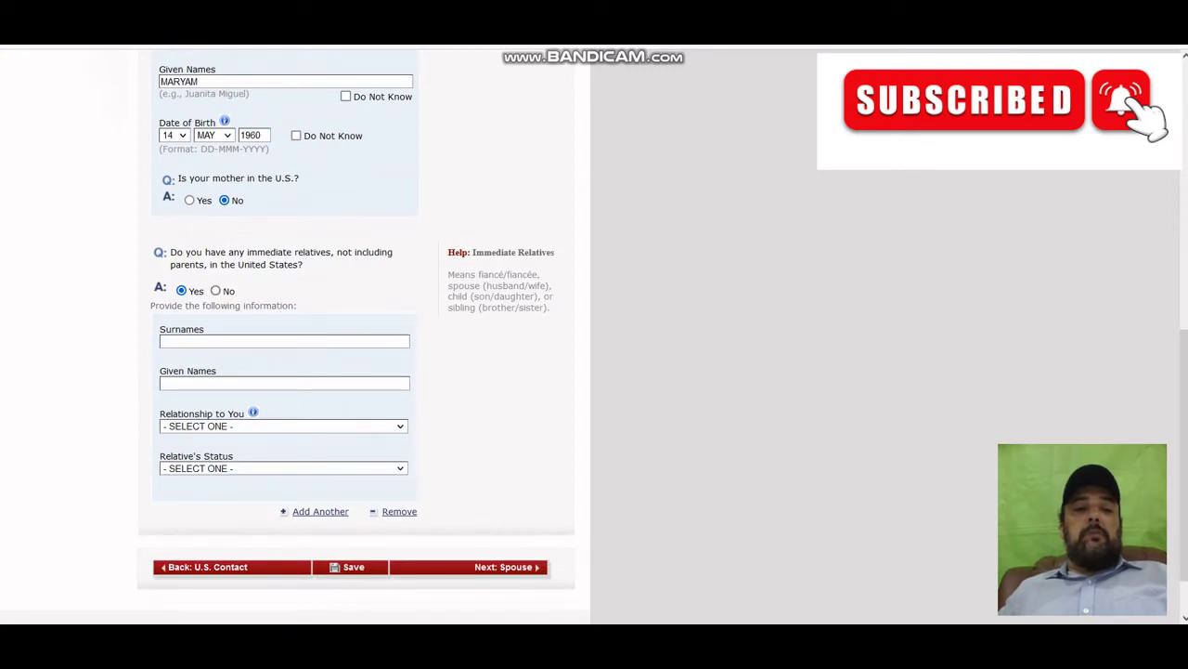
{"action": "left_click", "coordinate": [216, 291]}
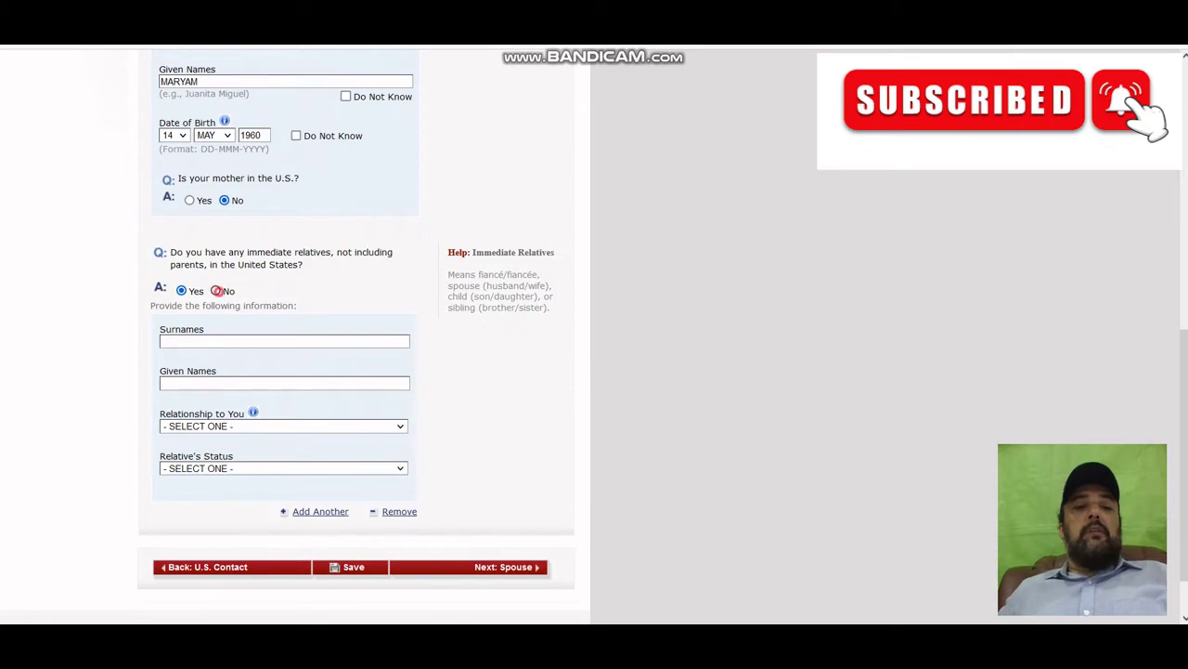
{"action": "scroll", "coordinate": [362, 334], "scroll_direction": "down", "scroll_amount": 3}
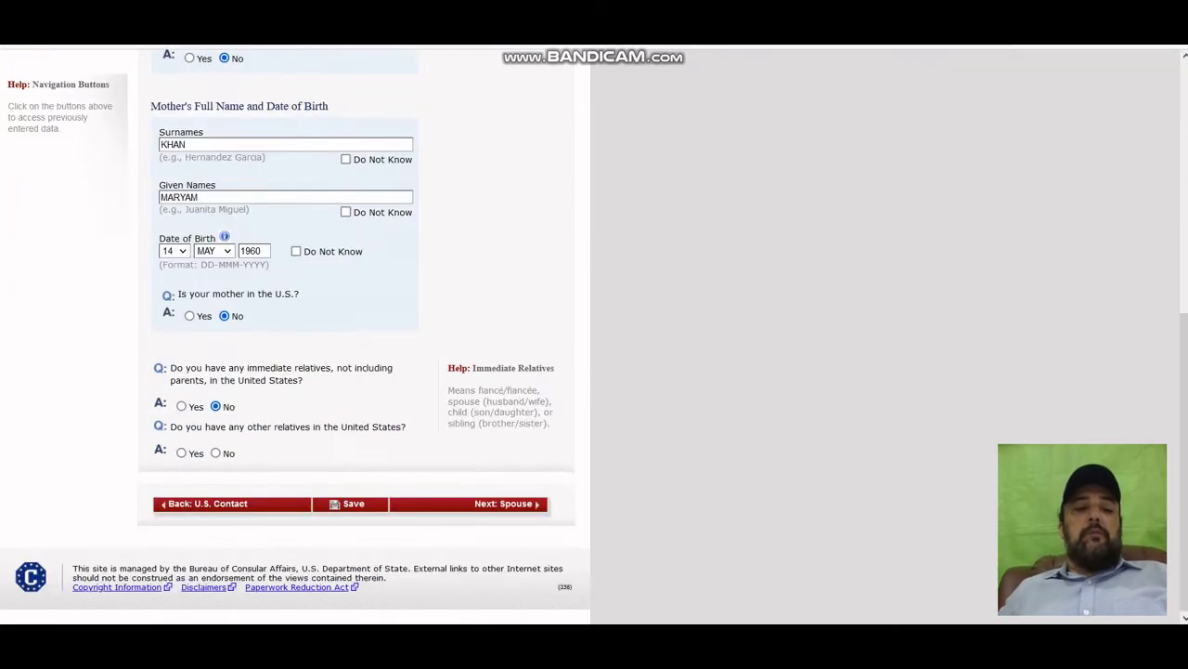
{"action": "left_click", "coordinate": [360, 505]}
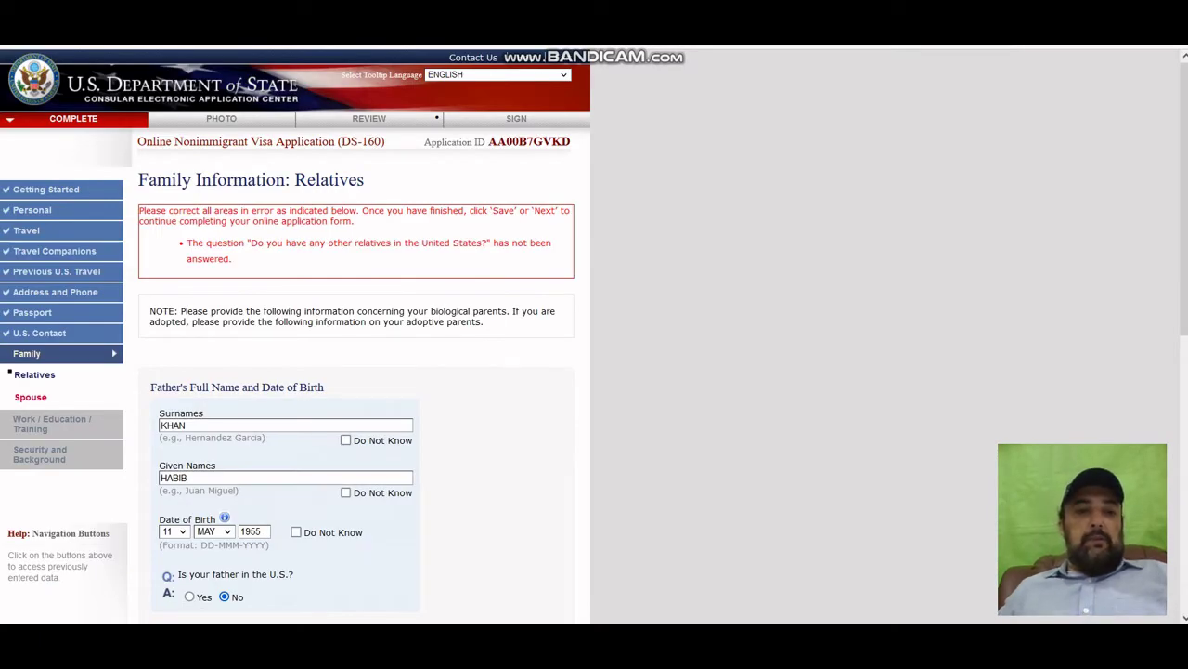
Select No for 'Do you have any other relatives in the United States?'.
{"action": "scroll", "coordinate": [594, 337], "scroll_direction": "down", "scroll_amount": 5}
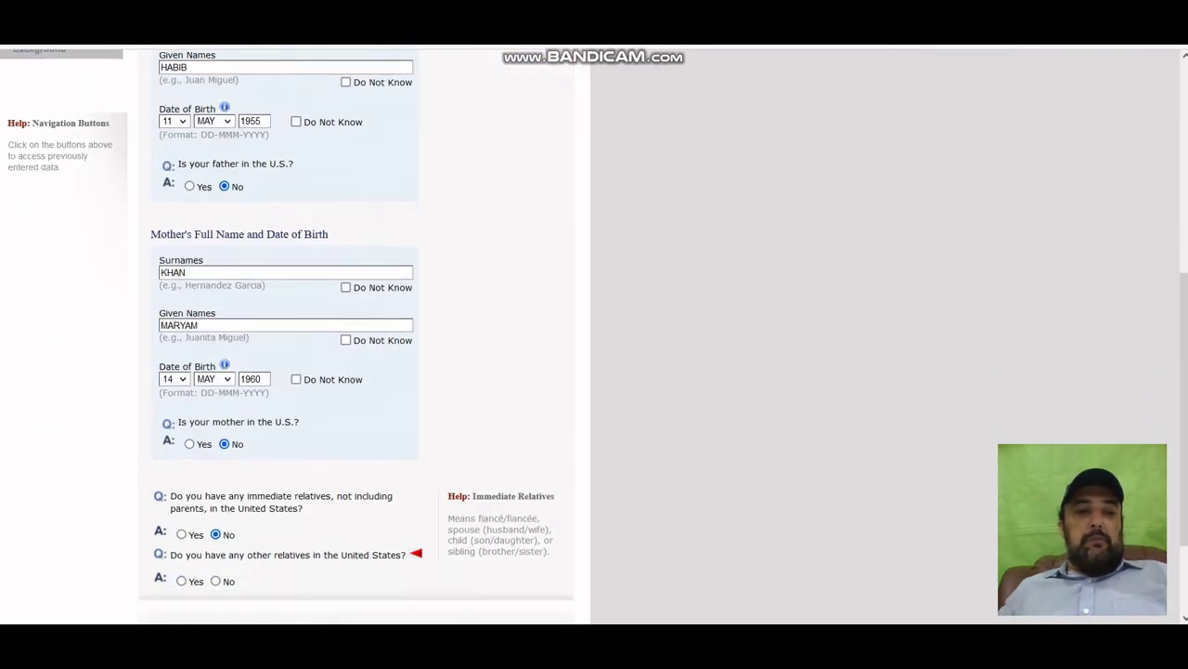
{"action": "scroll", "coordinate": [356, 371], "scroll_direction": "down", "scroll_amount": 2}
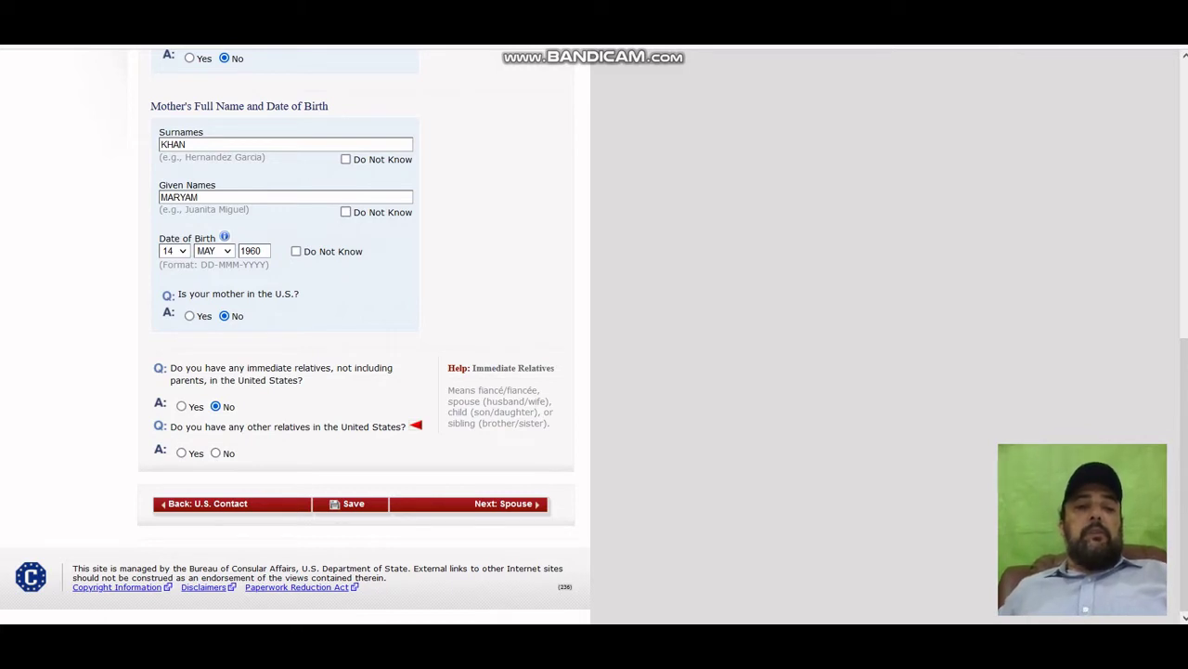
{"action": "left_click", "coordinate": [216, 452]}
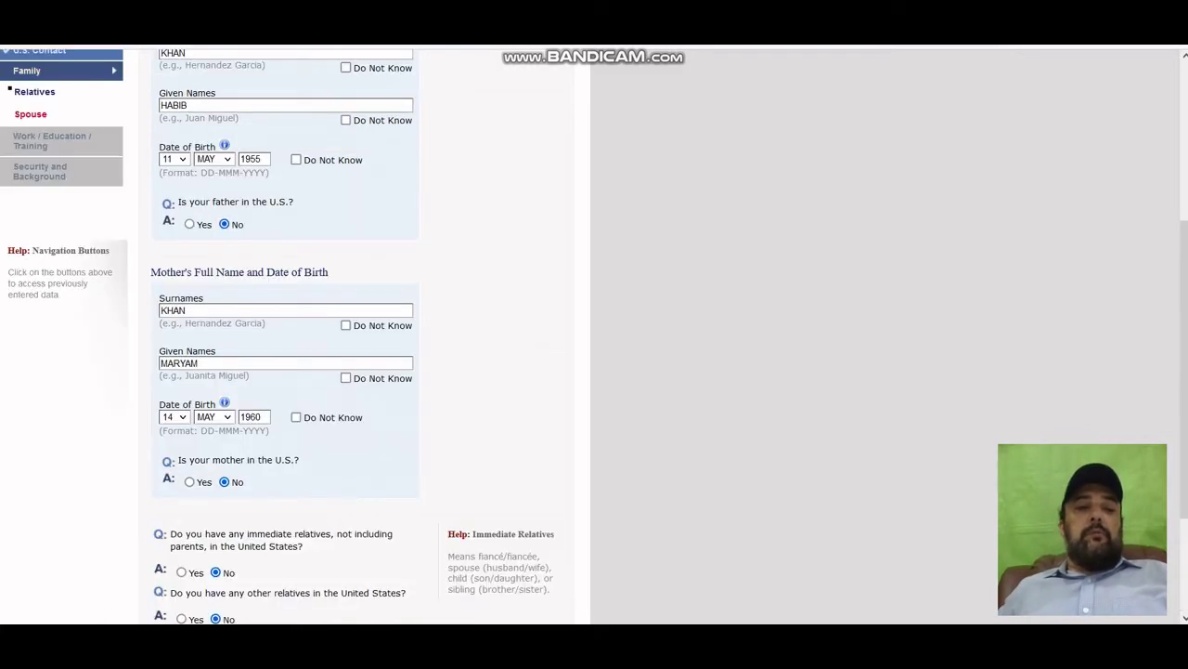
{"action": "scroll", "coordinate": [363, 335], "scroll_direction": "down", "scroll_amount": 2}
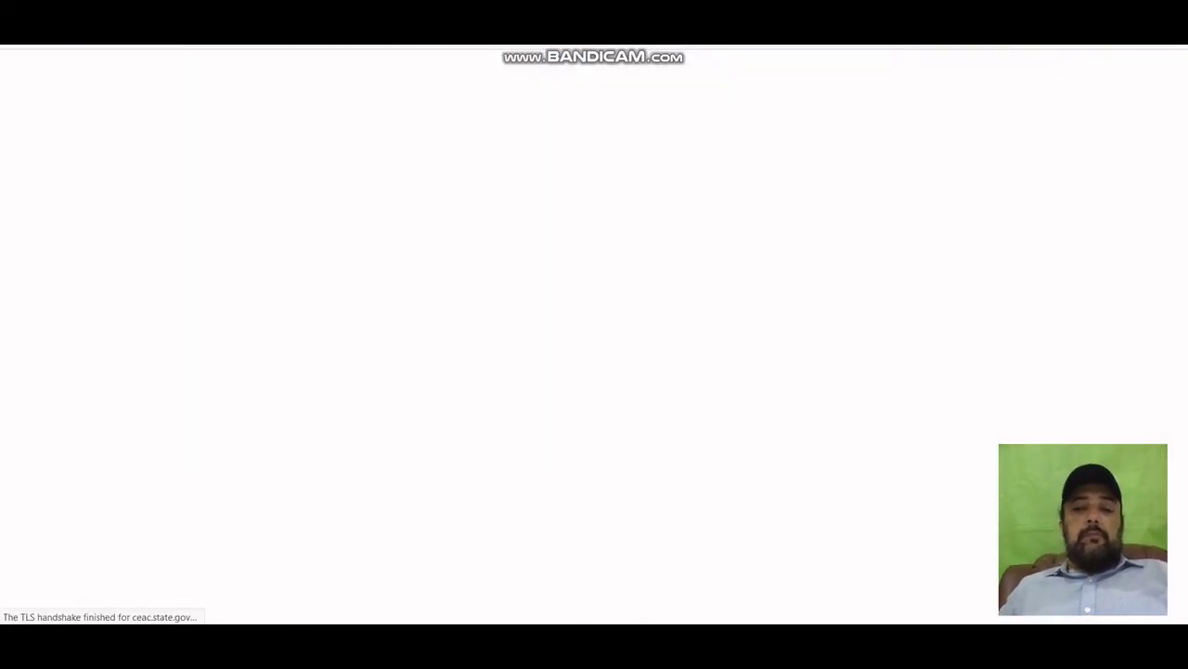
{"action": "scroll", "coordinate": [357, 371], "scroll_direction": "down", "scroll_amount": 5}
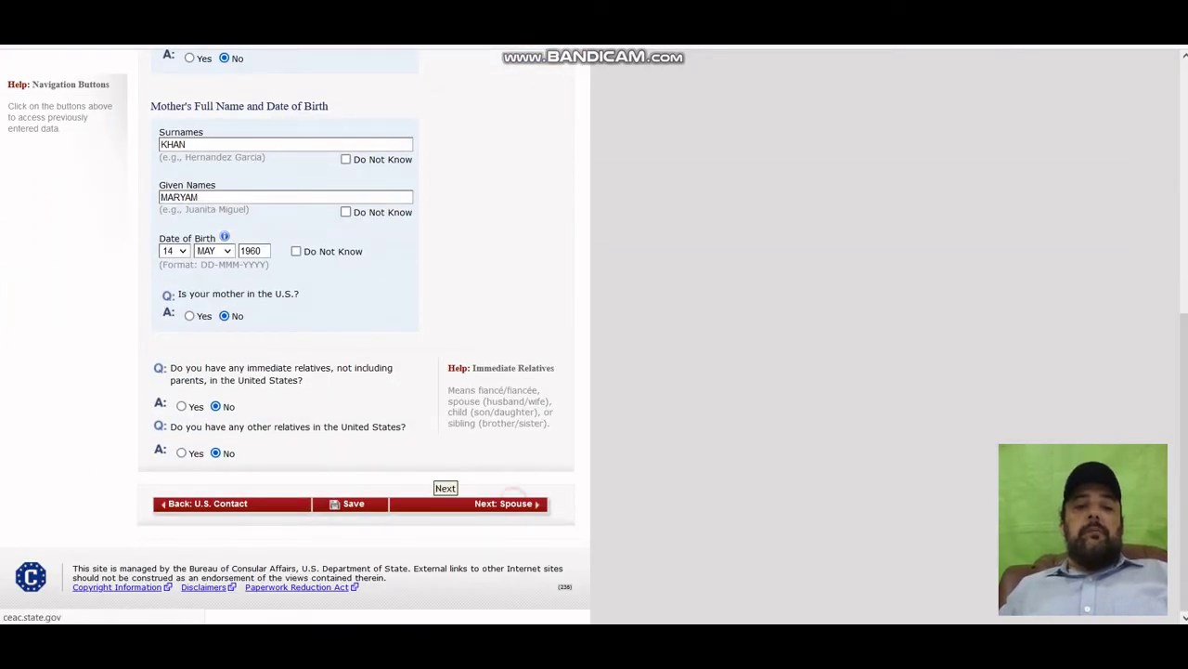
Go to the Spouse page and enter the spouse's surname and given names.
{"action": "left_click", "coordinate": [353, 504]}
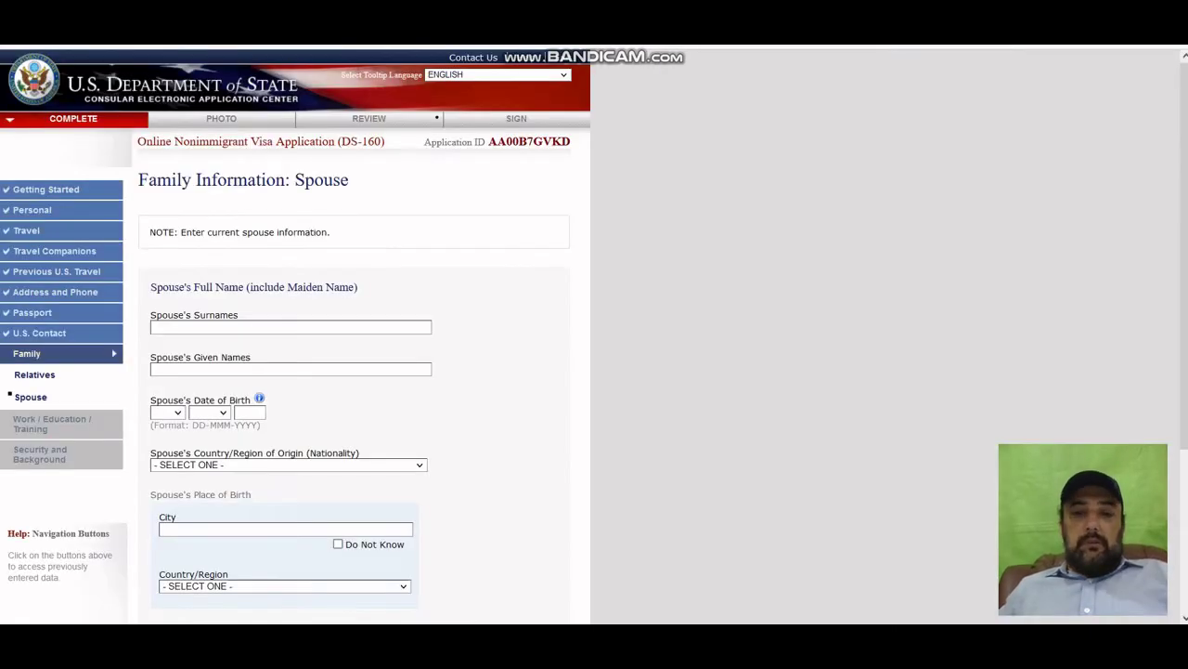
{"action": "scroll", "coordinate": [295, 335], "scroll_direction": "down", "scroll_amount": 3}
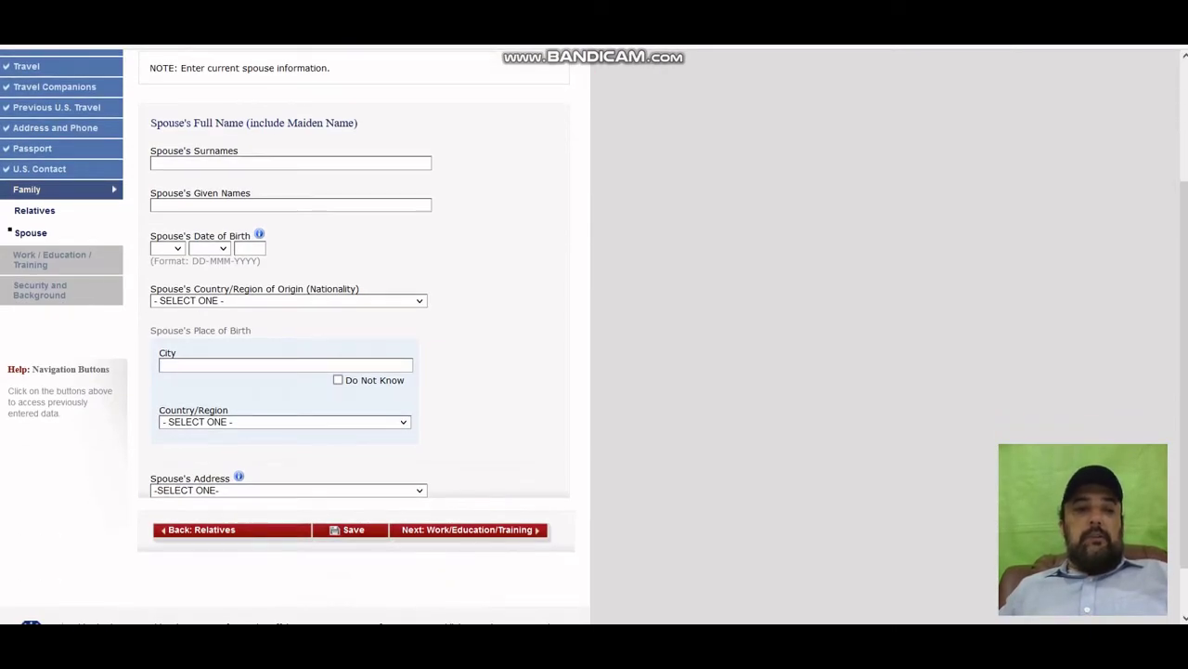
{"action": "left_click", "coordinate": [252, 163]}
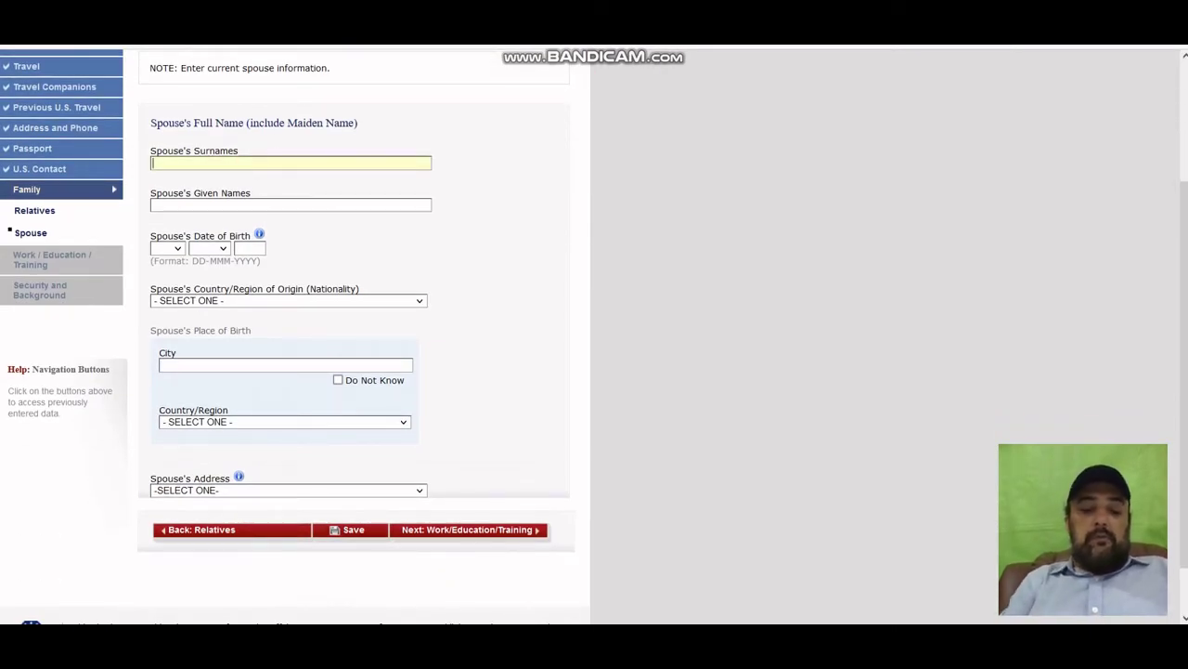
{"action": "key", "text": "Tab"}
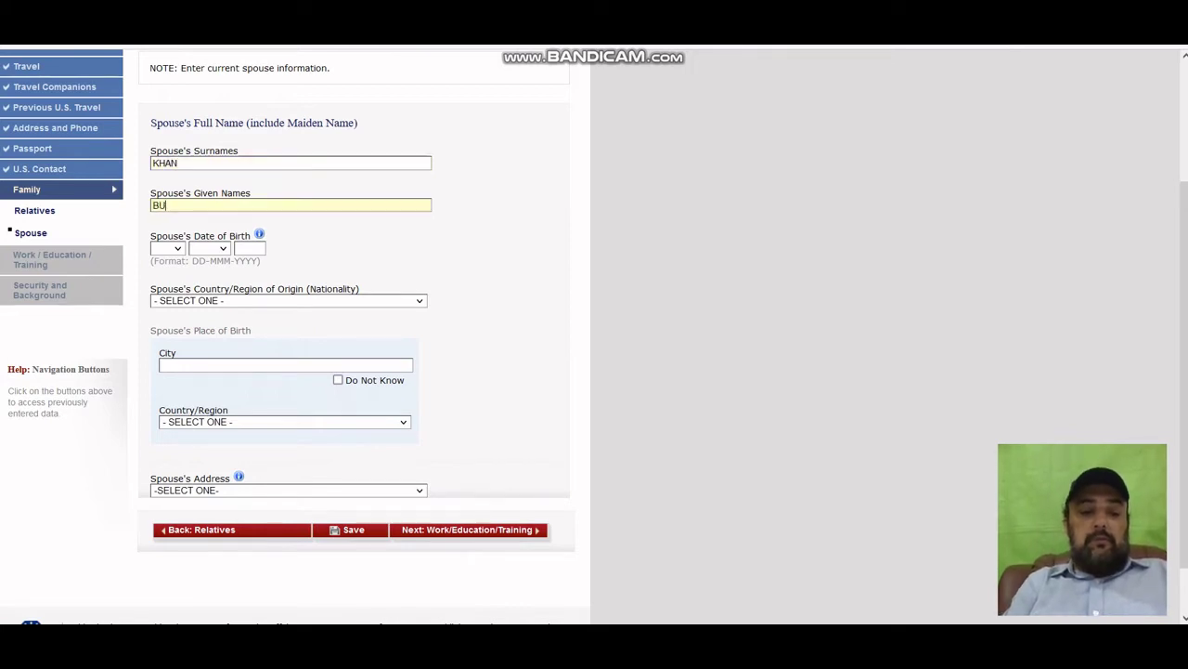
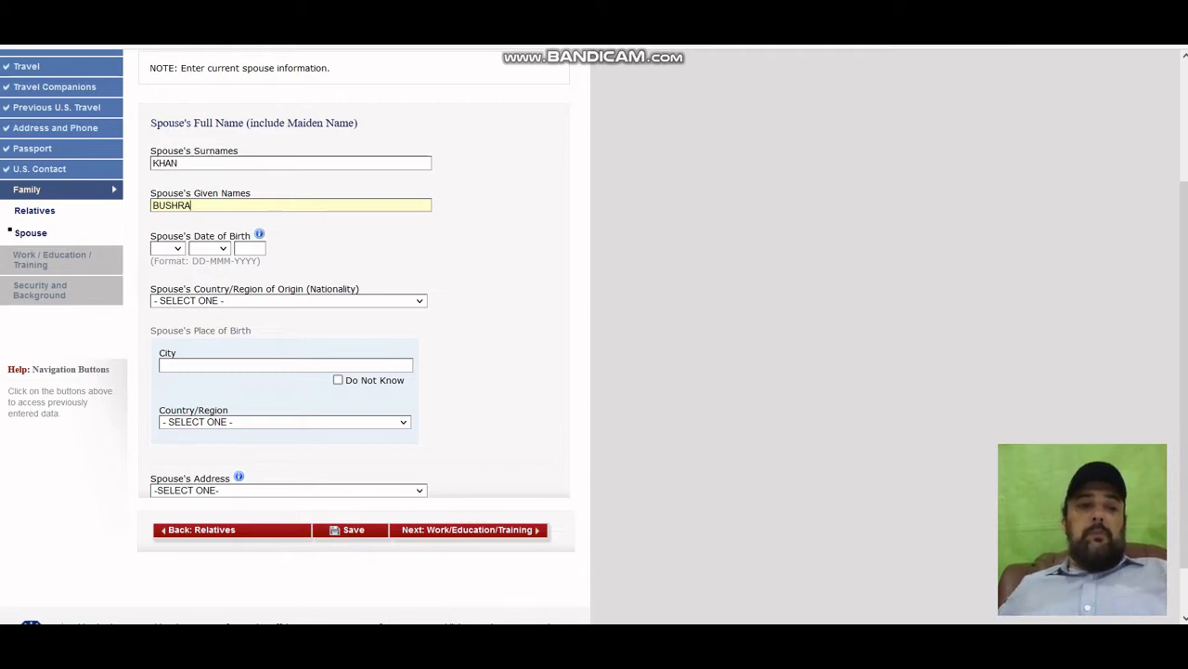
Set the spouse's birth date to 10 JUN 1981.
{"action": "left_click", "coordinate": [167, 247]}
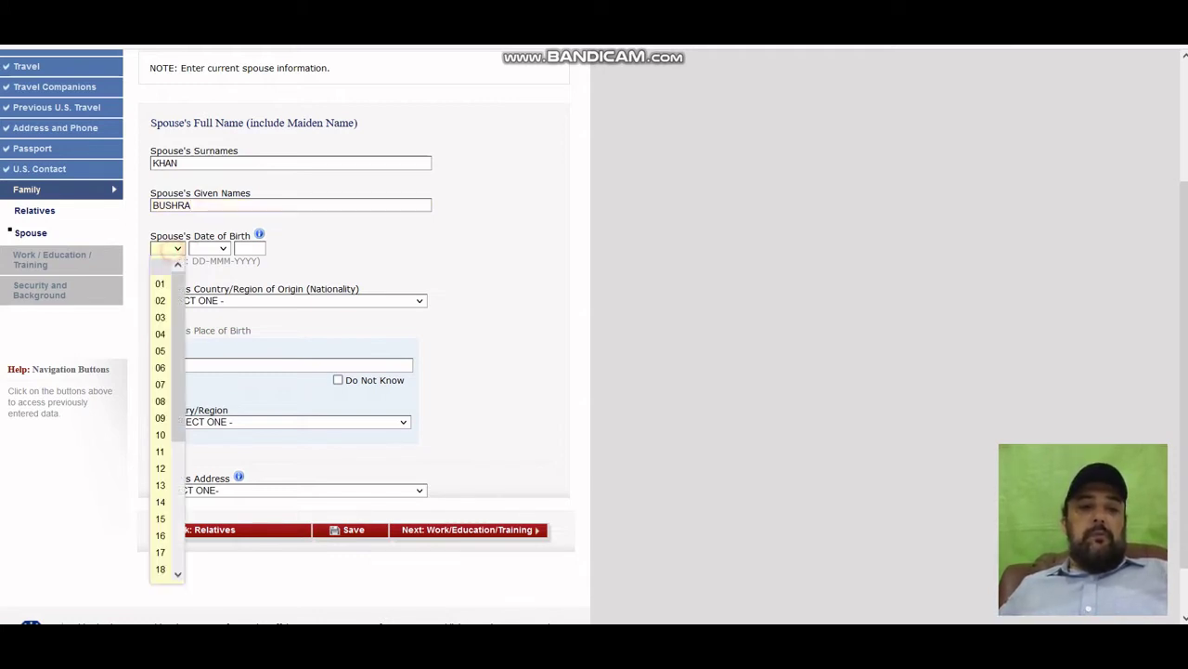
{"action": "left_click", "coordinate": [159, 435]}
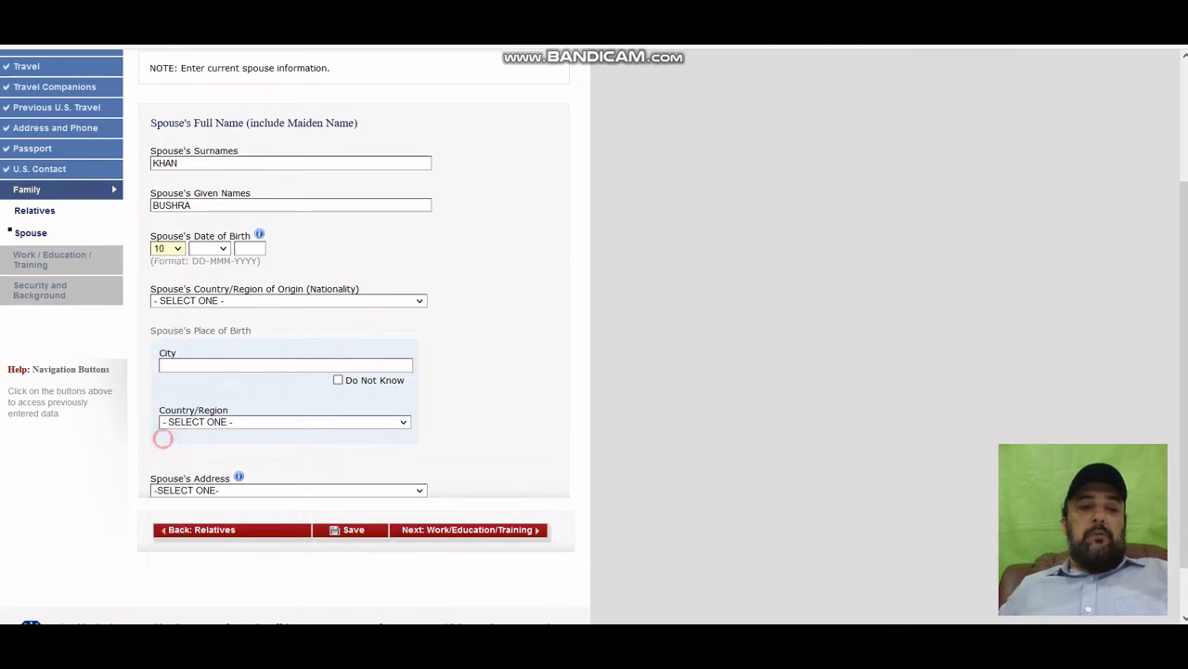
{"action": "left_click", "coordinate": [212, 248]}
{"action": "left_click", "coordinate": [202, 367]}
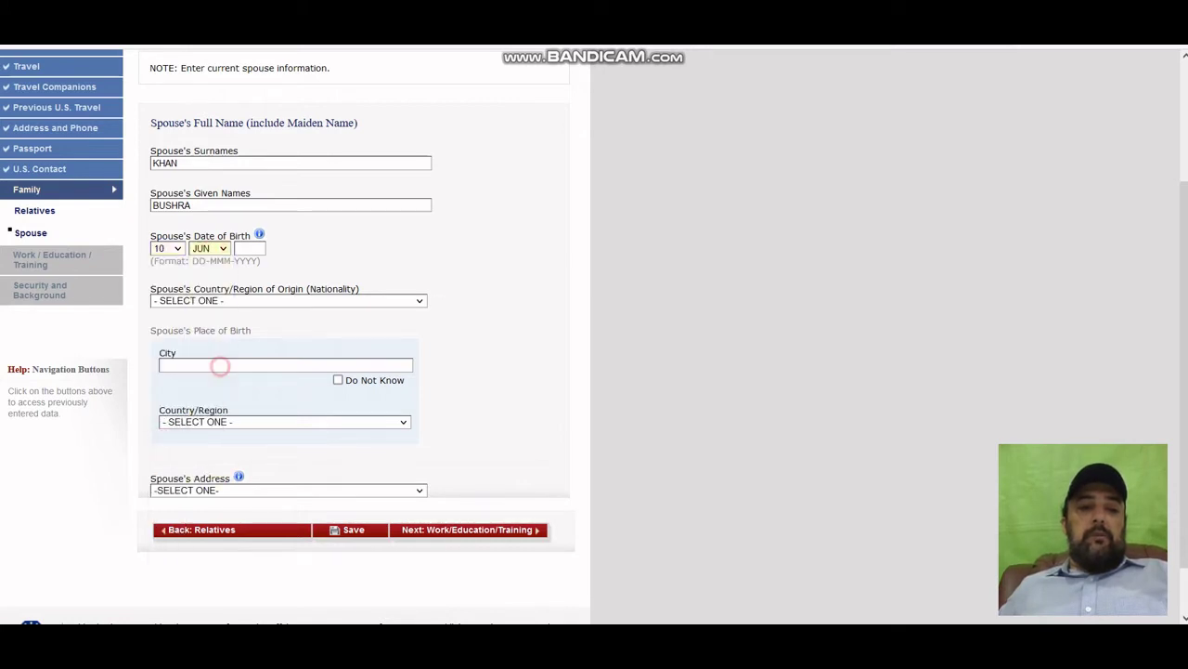
{"action": "key", "text": "Tab"}
{"action": "type", "text": "1"}
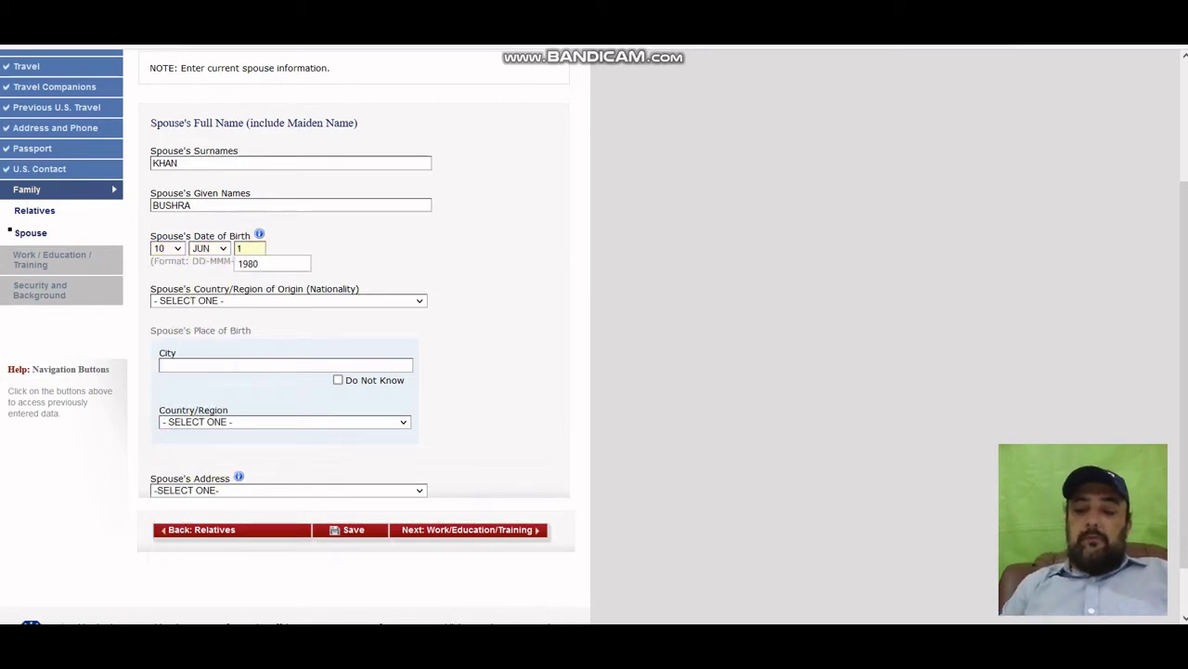
{"action": "type", "text": "981"}
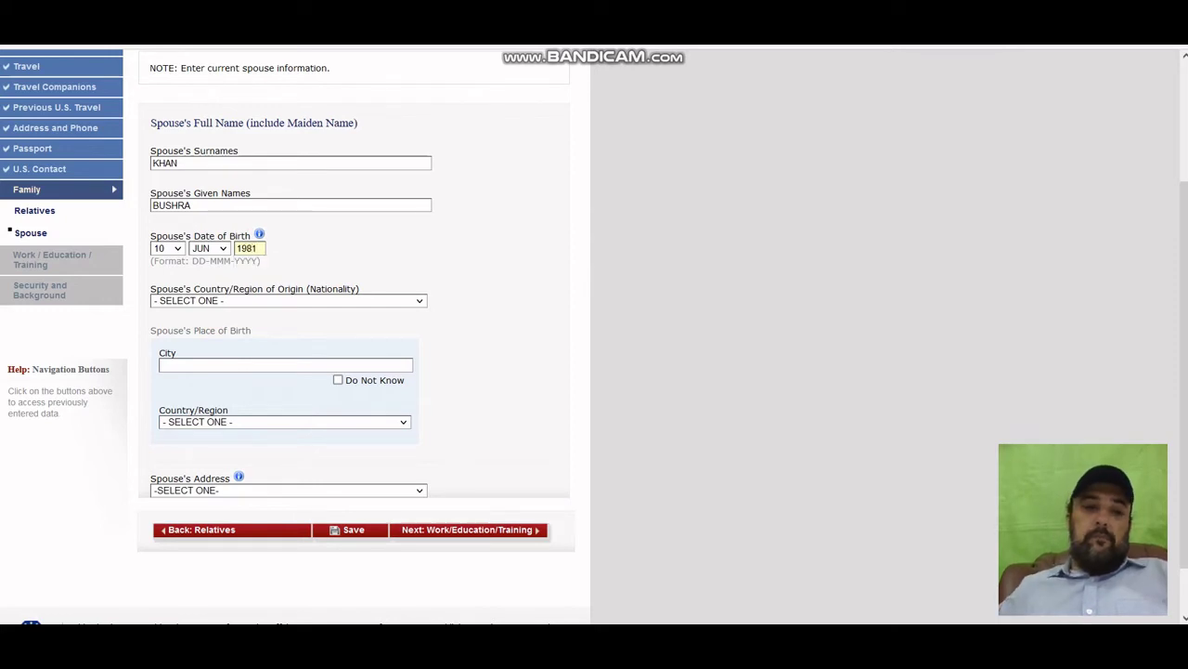
Set spouse nationality to PAKISTAN and birthplace to ISLAMABAD, PAKISTAN.
{"action": "left_click", "coordinate": [258, 301]}
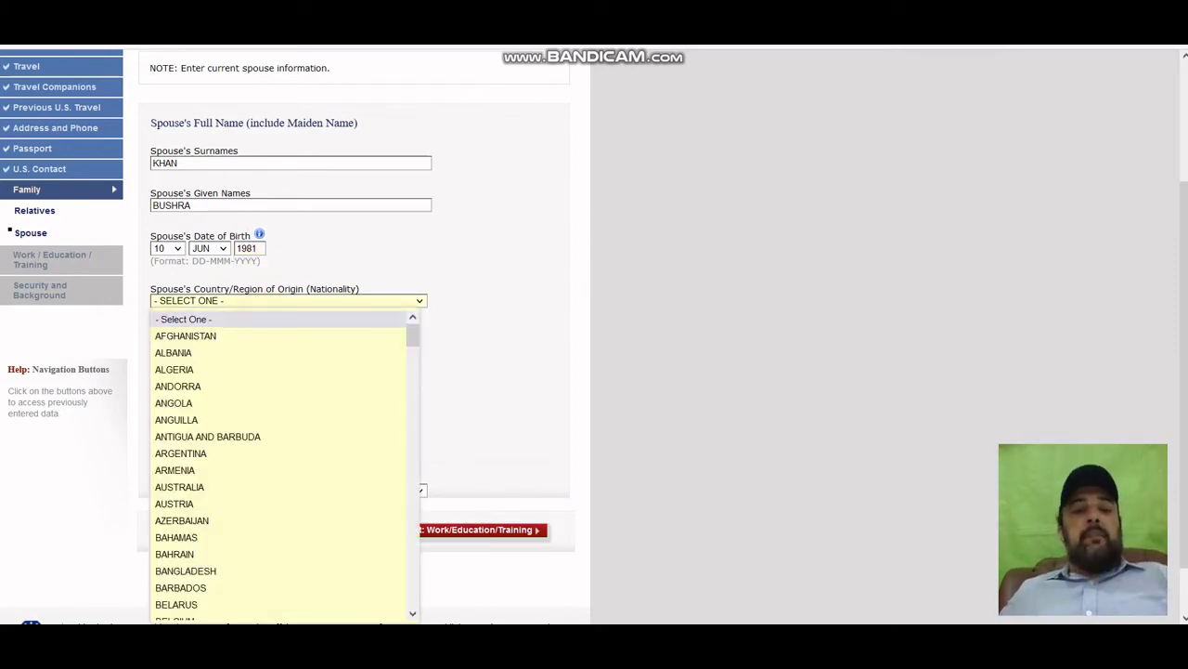
{"action": "type", "text": "p"}
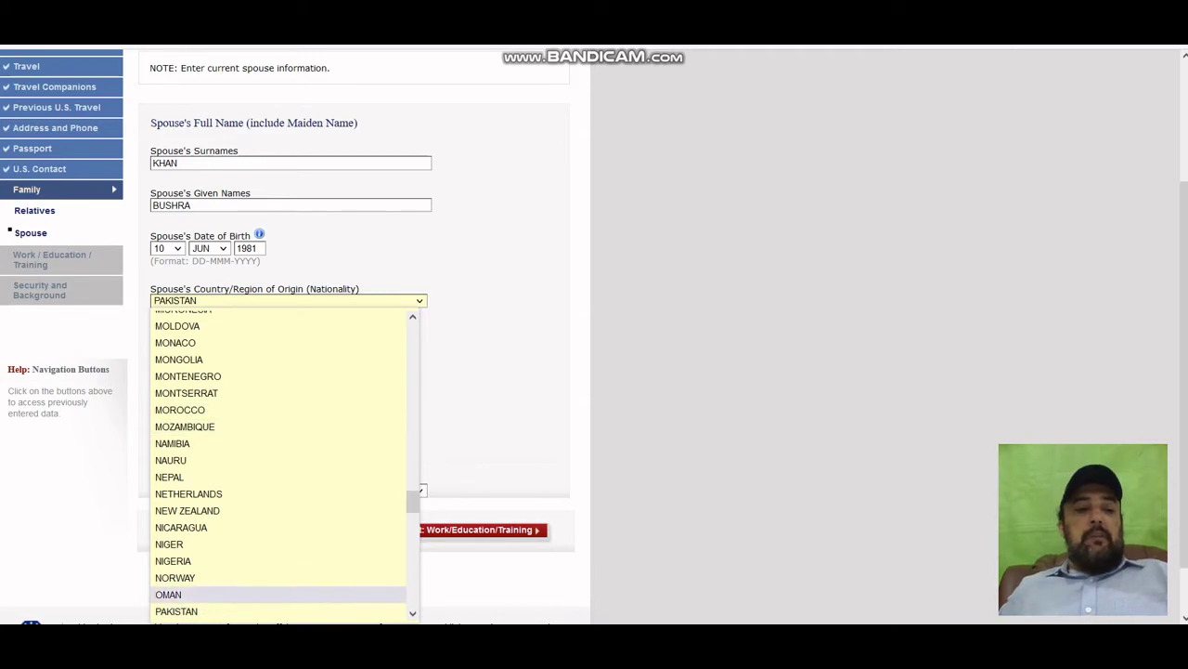
{"action": "left_click", "coordinate": [207, 611]}
{"action": "left_click", "coordinate": [277, 362]}
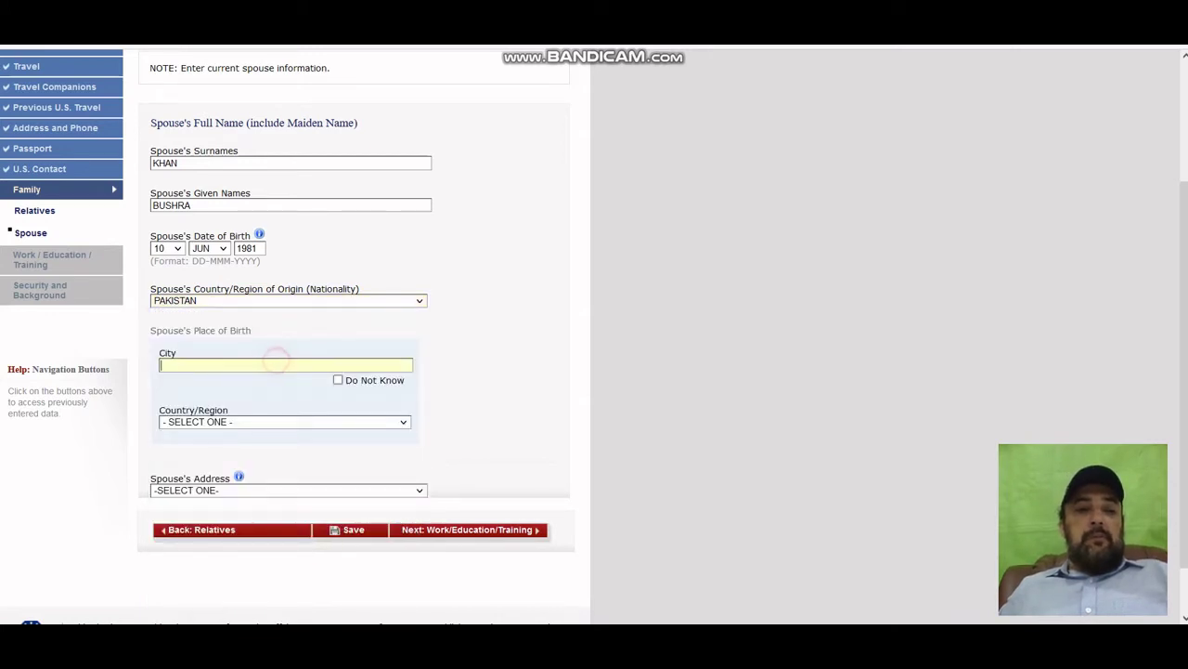
{"action": "type", "text": "ISLAMABAD"}
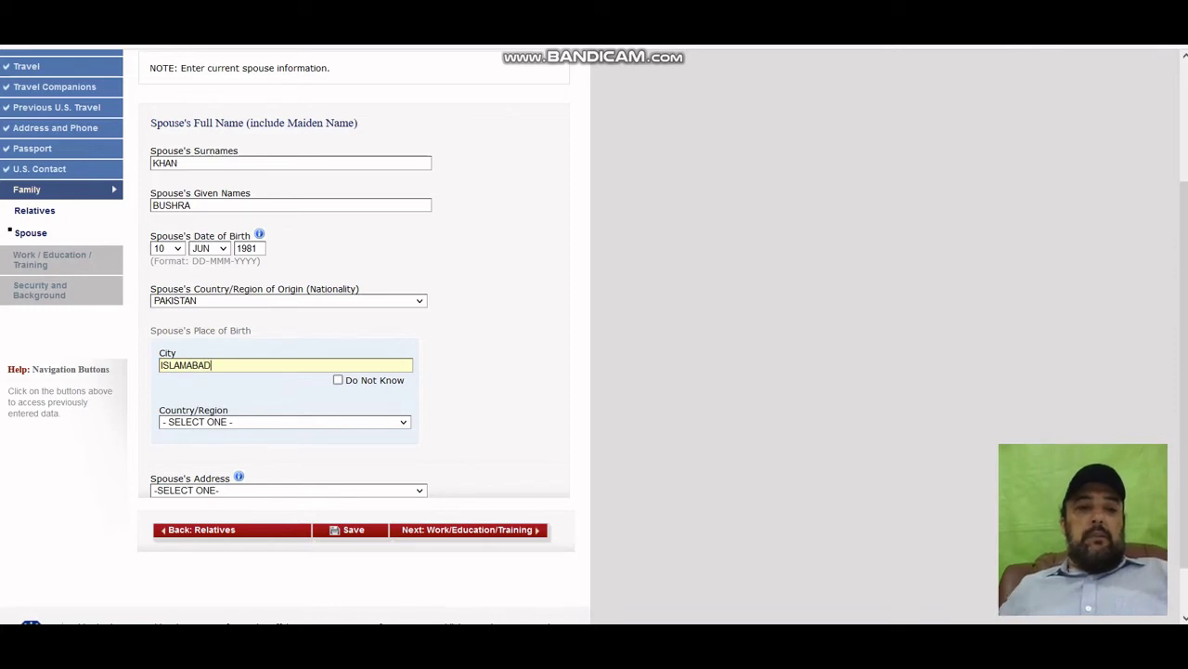
{"action": "left_click", "coordinate": [243, 423]}
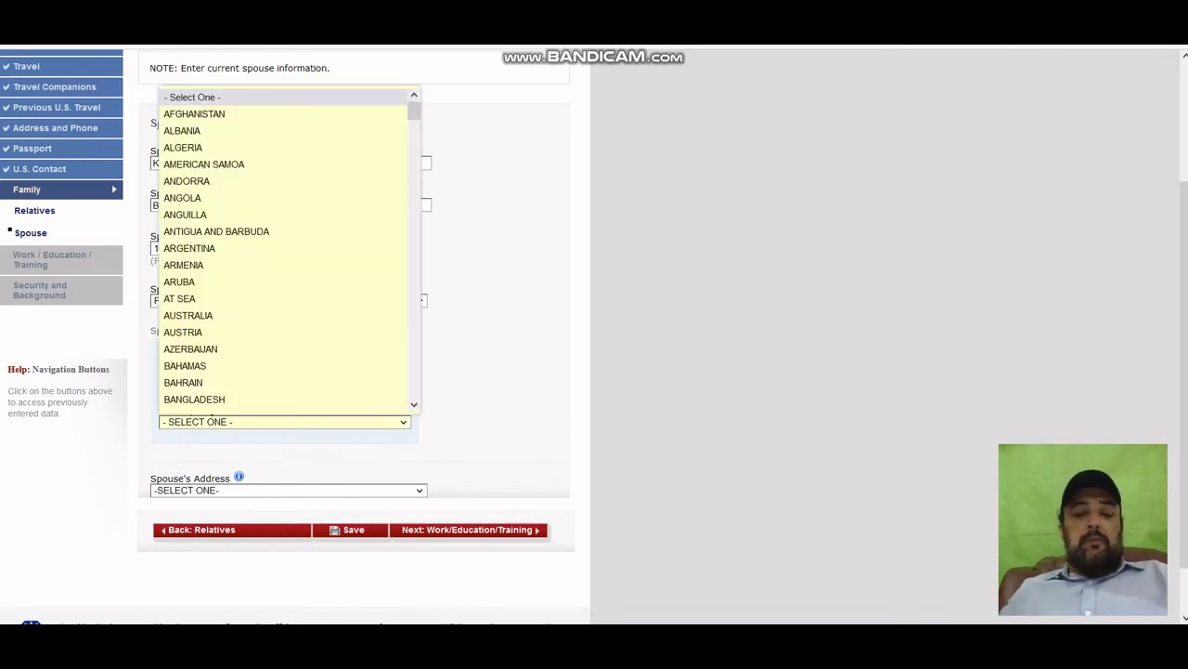
{"action": "key", "text": "p"}
{"action": "left_click", "coordinate": [198, 401]}
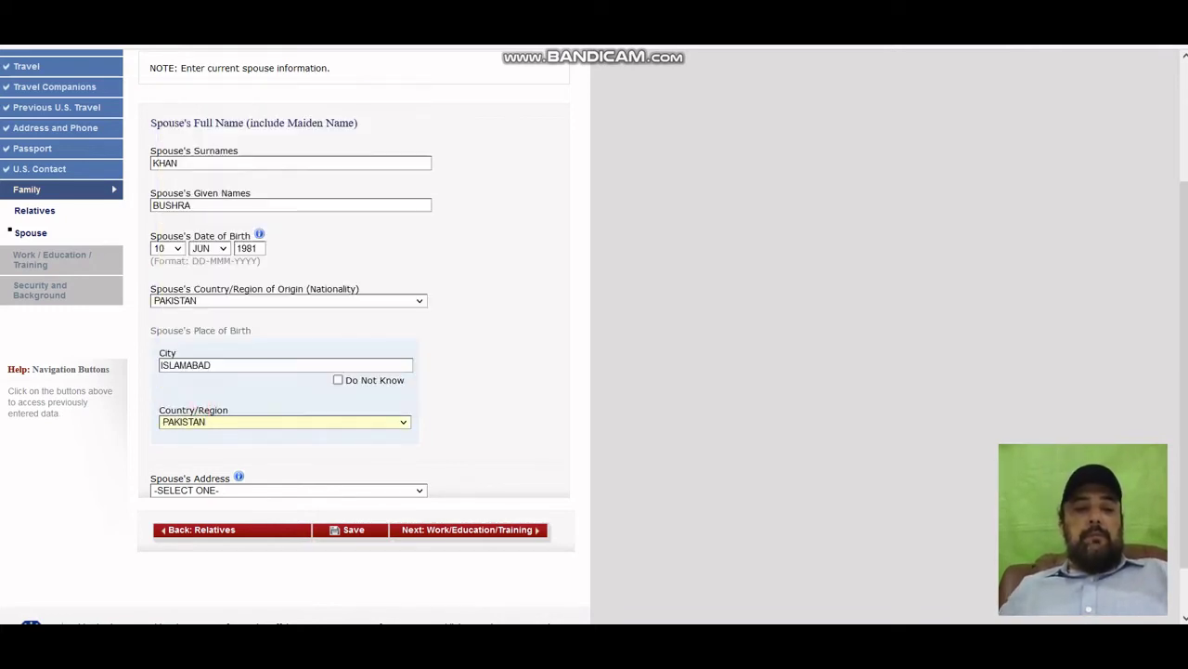
{"action": "scroll", "coordinate": [353, 334], "scroll_direction": "down", "scroll_amount": 1}
{"action": "left_click", "coordinate": [279, 431]}
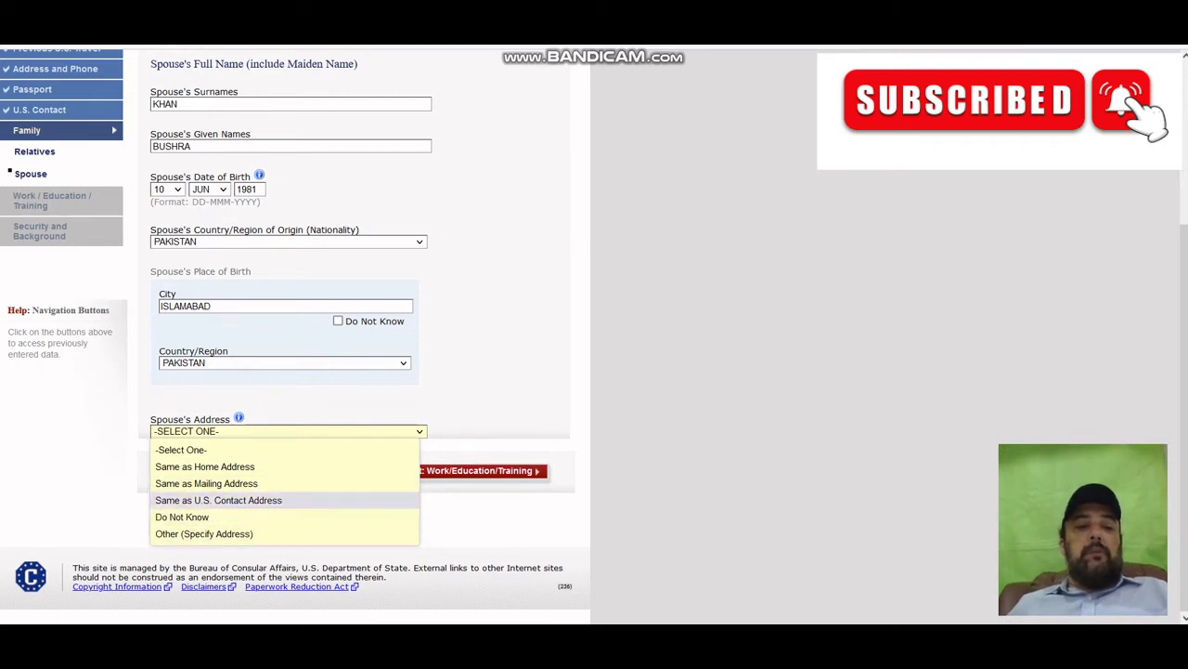
Set the spouse's address to Same as Home Address, save, and continue the application.
{"action": "left_click", "coordinate": [213, 465]}
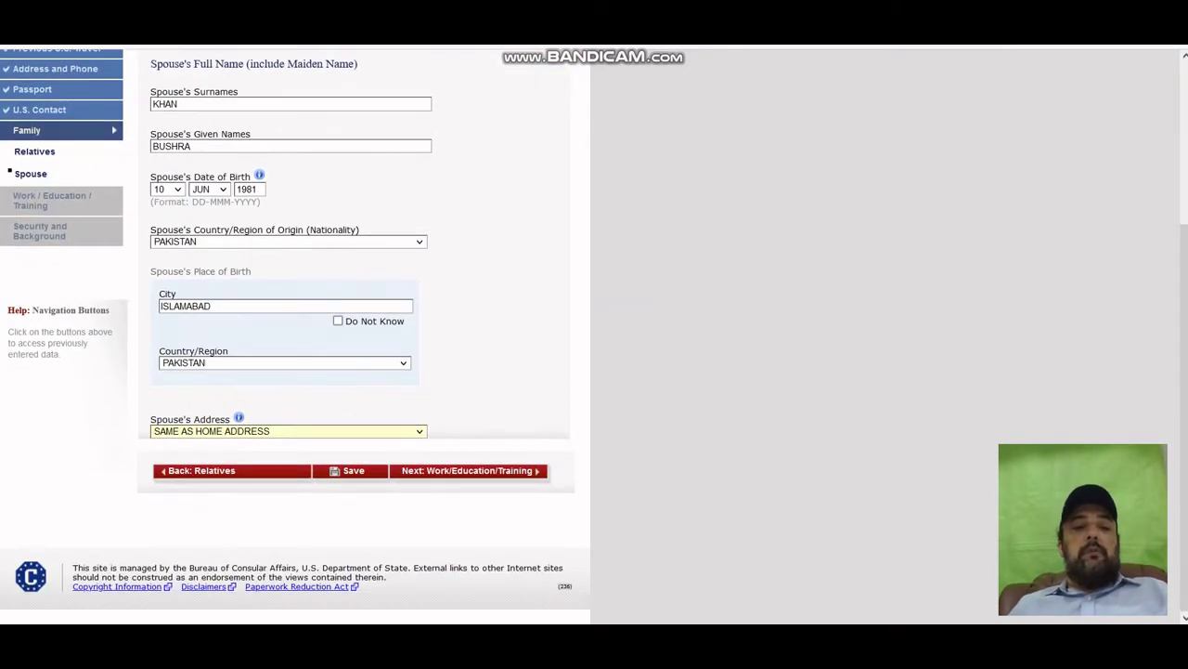
{"action": "left_click", "coordinate": [348, 470]}
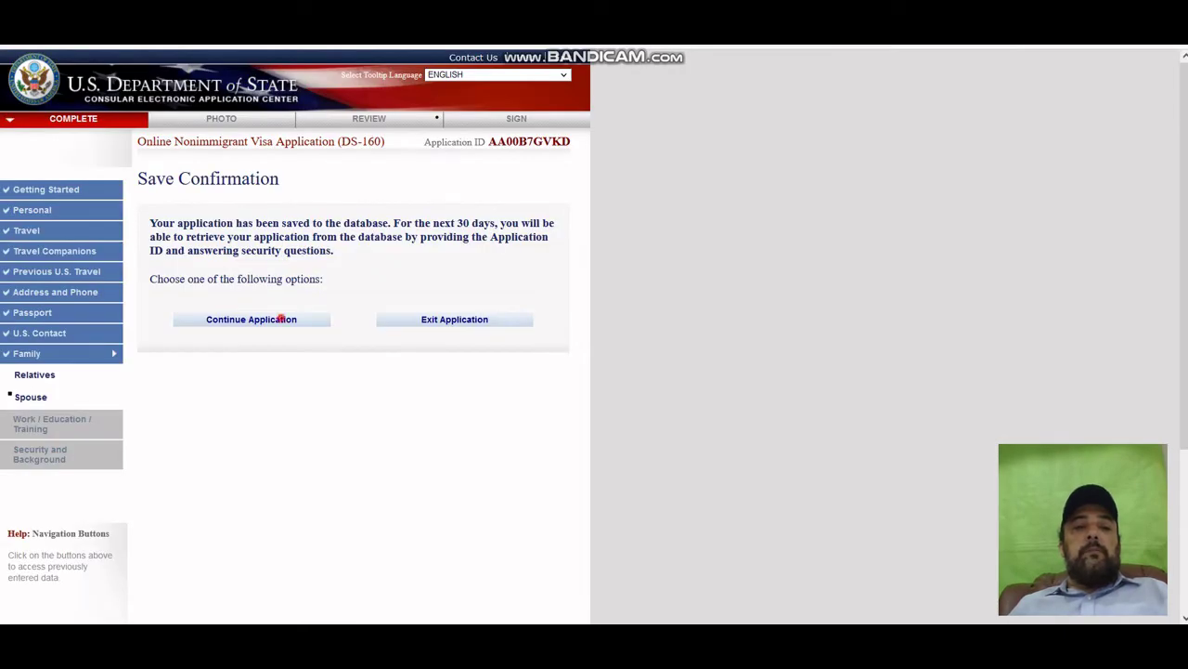
{"action": "left_click", "coordinate": [281, 319]}
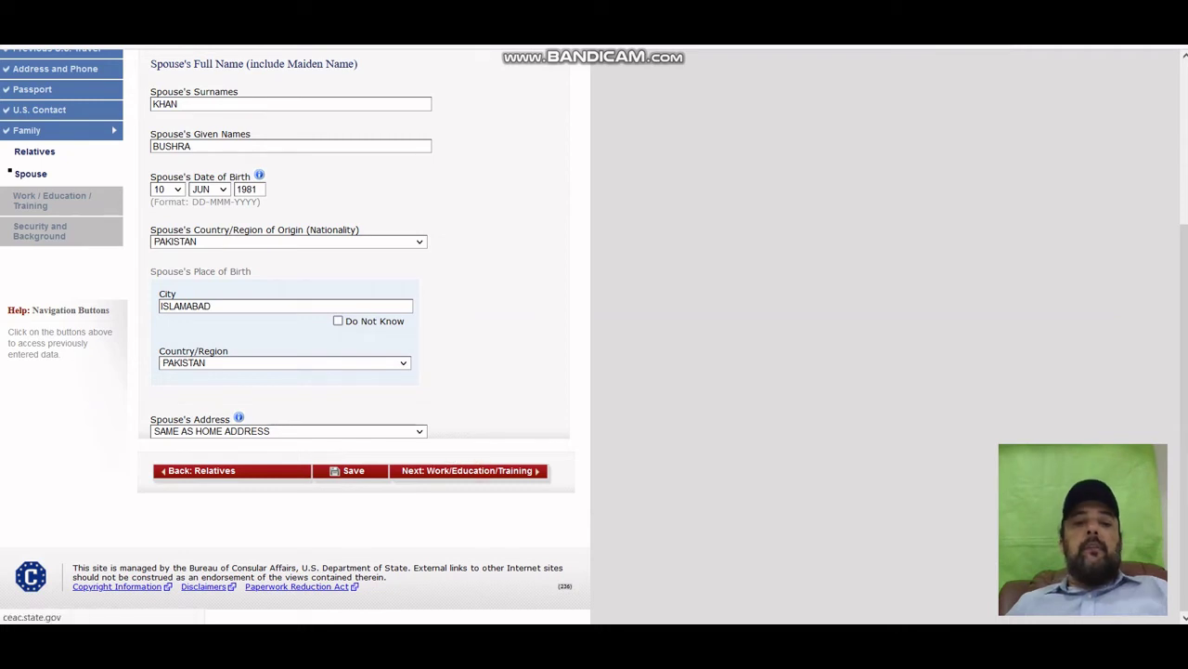
Open the Present Work/Education/Training page and choose COMPUTER SCIENCE as primary occupation.
{"action": "left_click", "coordinate": [469, 470]}
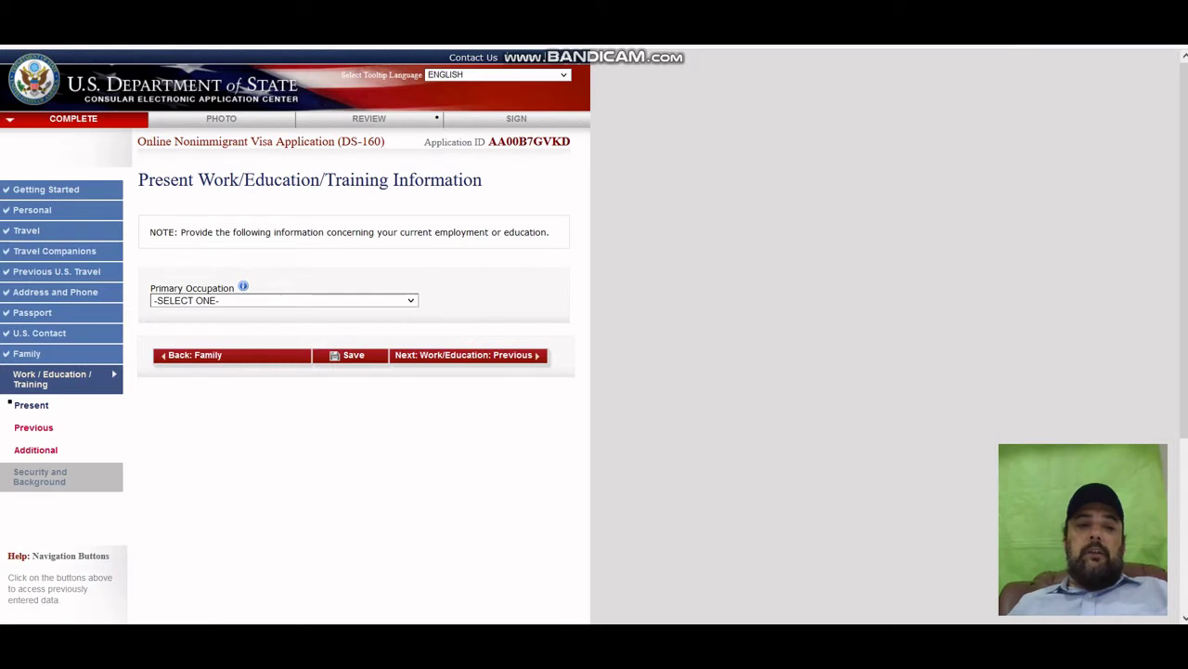
{"action": "left_click", "coordinate": [219, 301]}
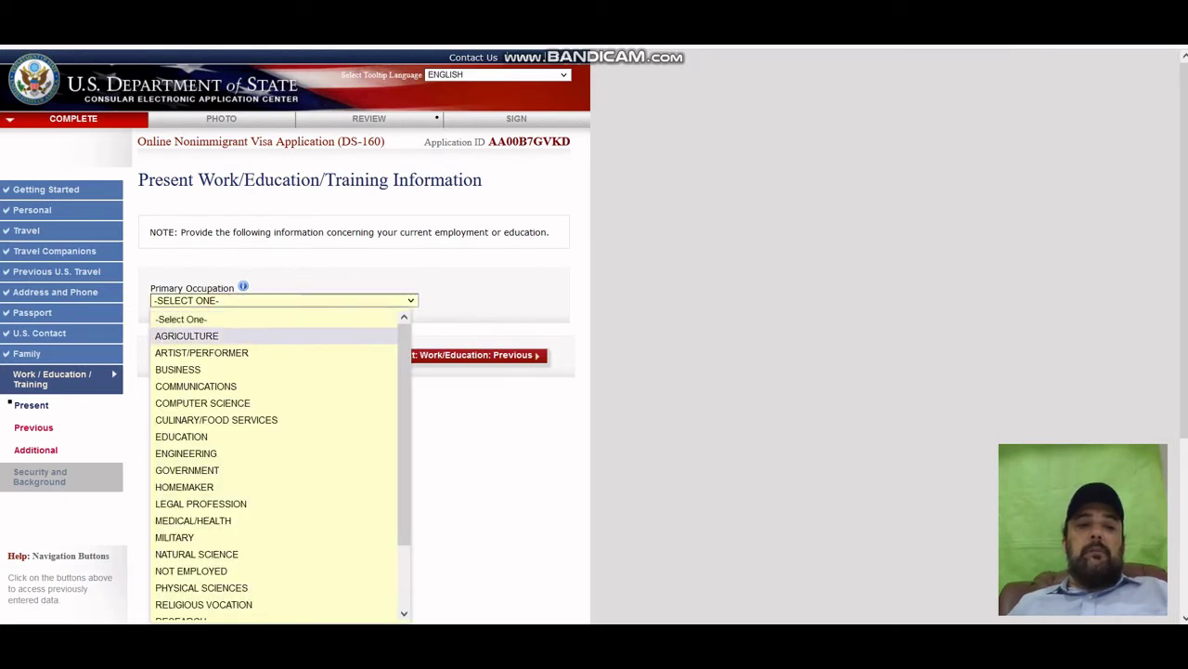
{"action": "scroll", "coordinate": [185, 359], "scroll_direction": "down", "scroll_amount": 2}
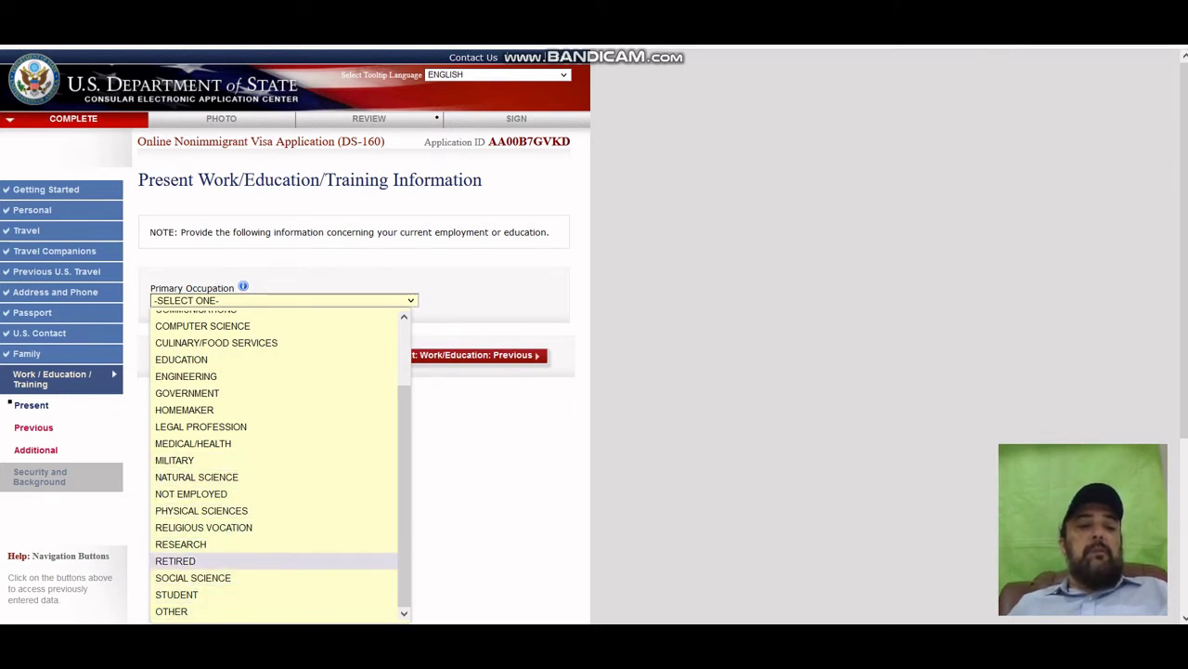
{"action": "scroll", "coordinate": [214, 371], "scroll_direction": "up", "scroll_amount": 2}
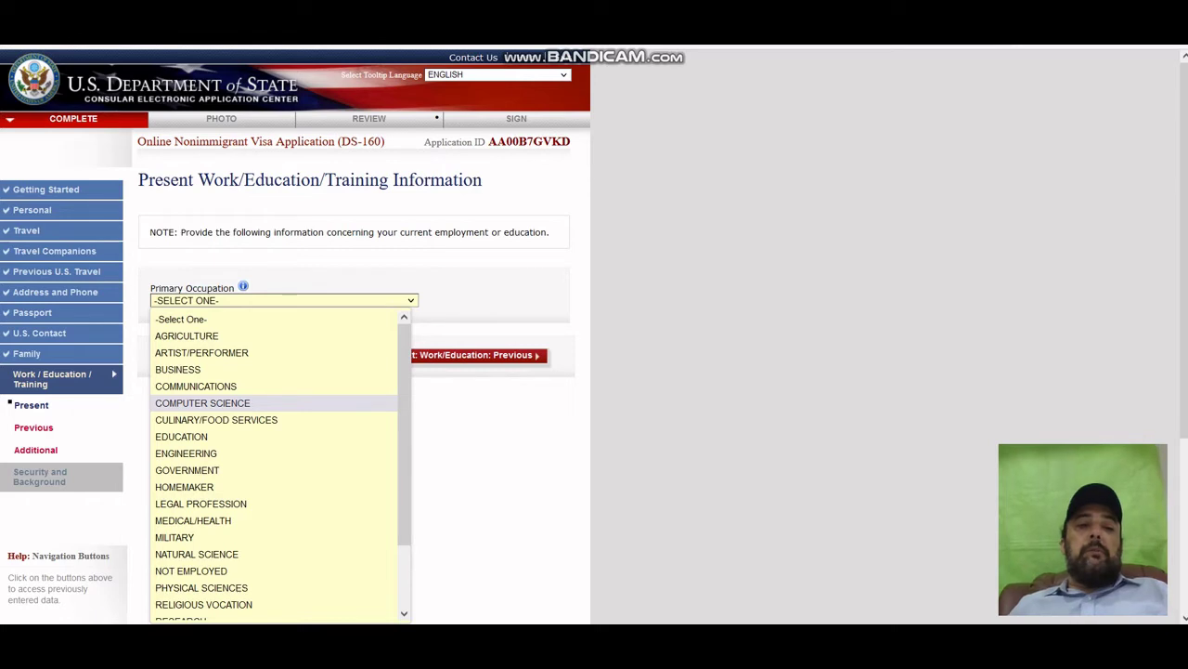
{"action": "left_click", "coordinate": [237, 403]}
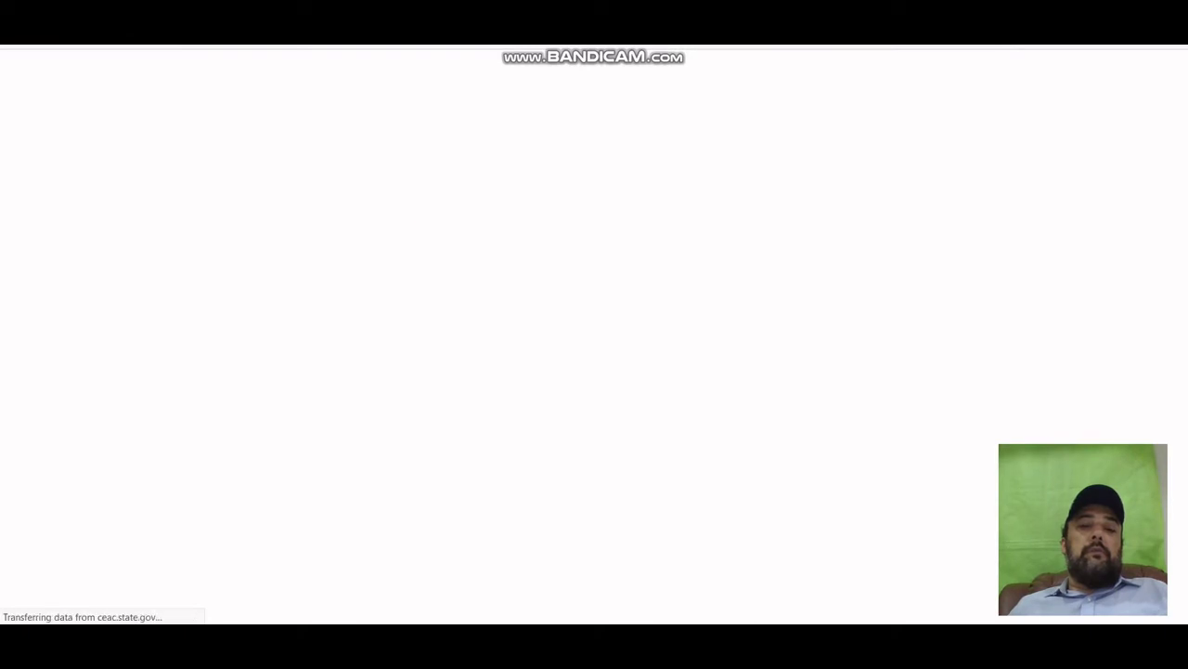
Enter COMSTAR PVT LTD as the present employer's name.
{"action": "scroll", "coordinate": [594, 335], "scroll_direction": "down", "scroll_amount": 1}
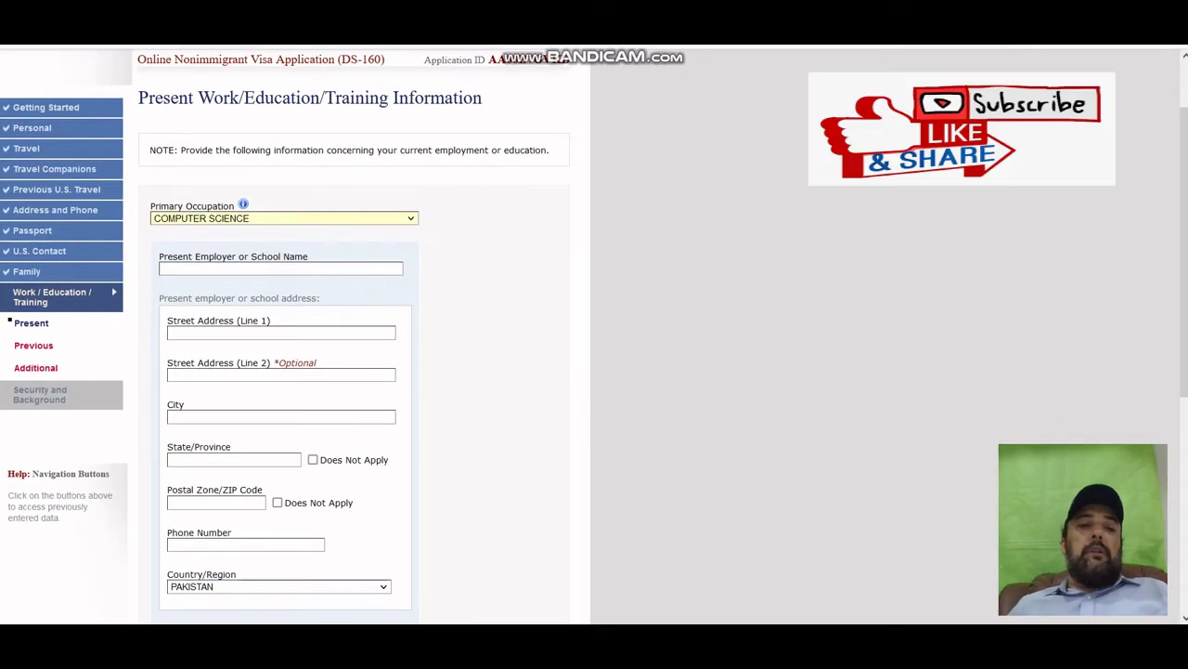
{"action": "scroll", "coordinate": [594, 335], "scroll_direction": "down", "scroll_amount": 1}
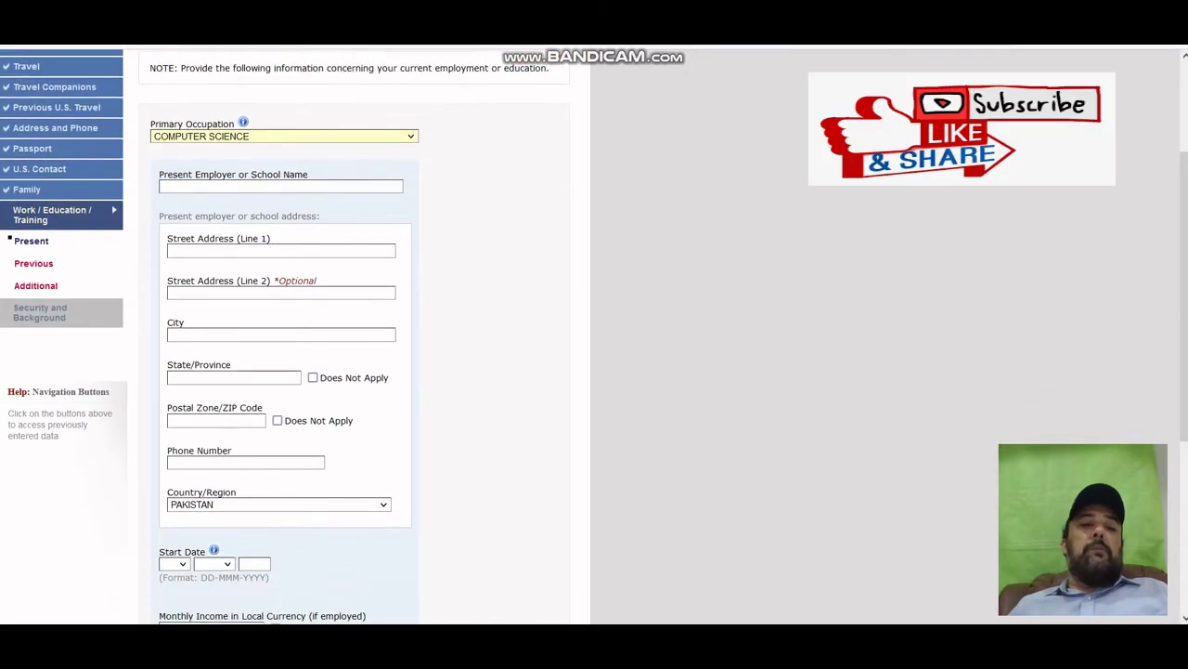
{"action": "left_click", "coordinate": [282, 186]}
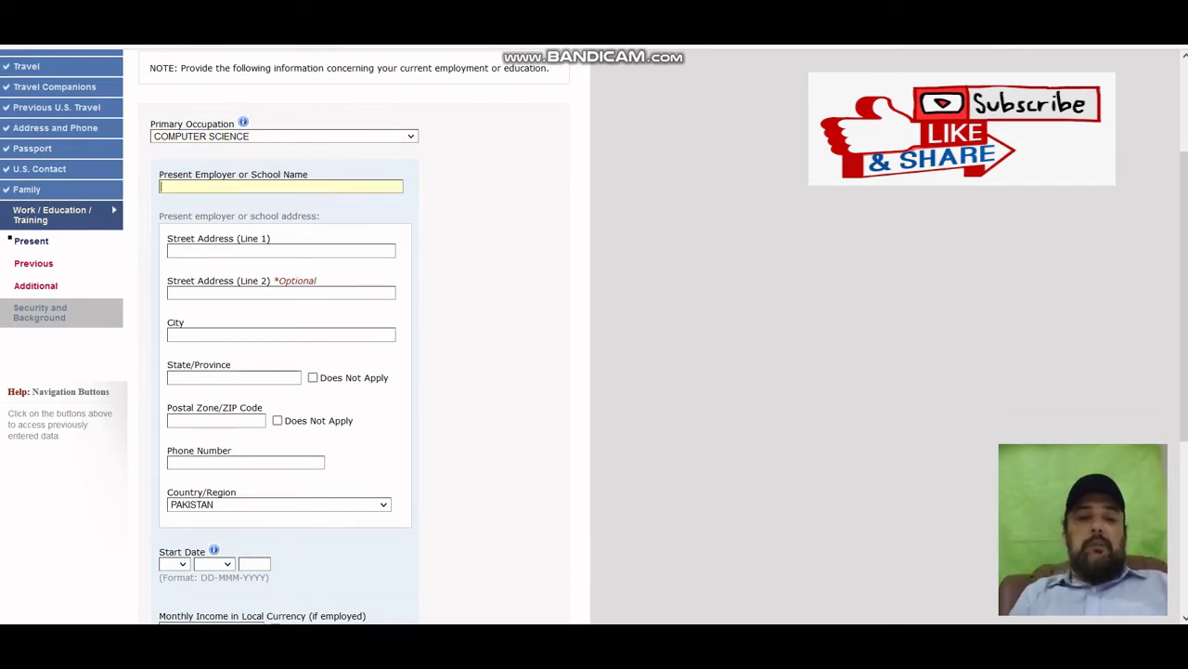
{"action": "type", "text": "C"}
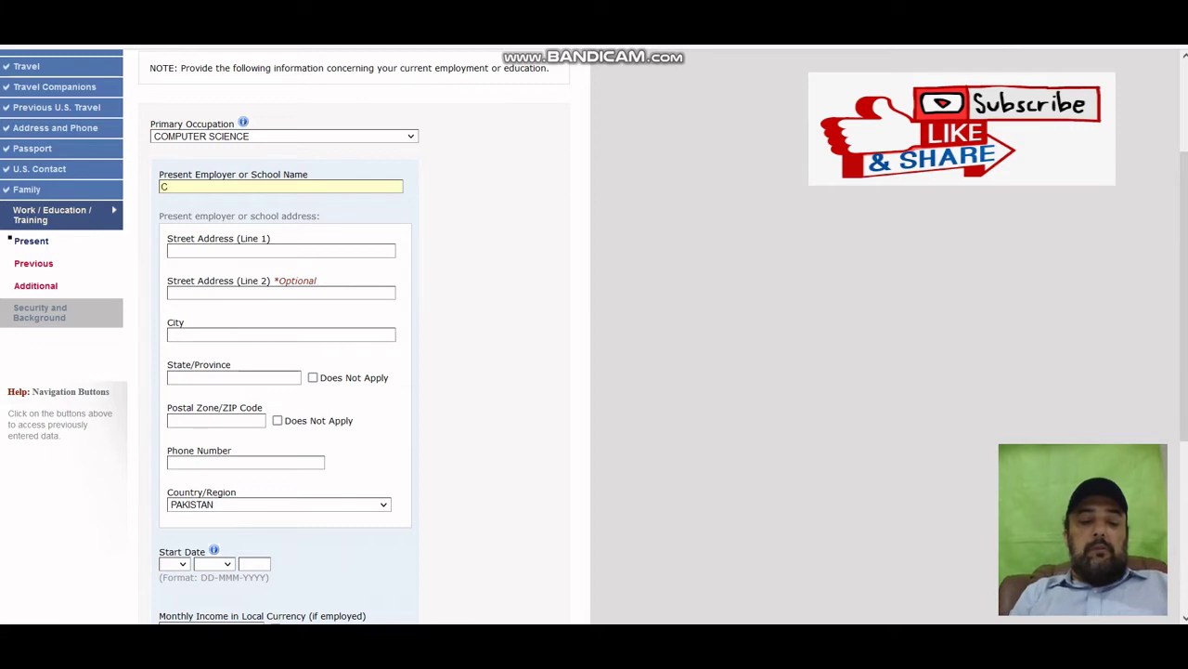
{"action": "type", "text": "O"}
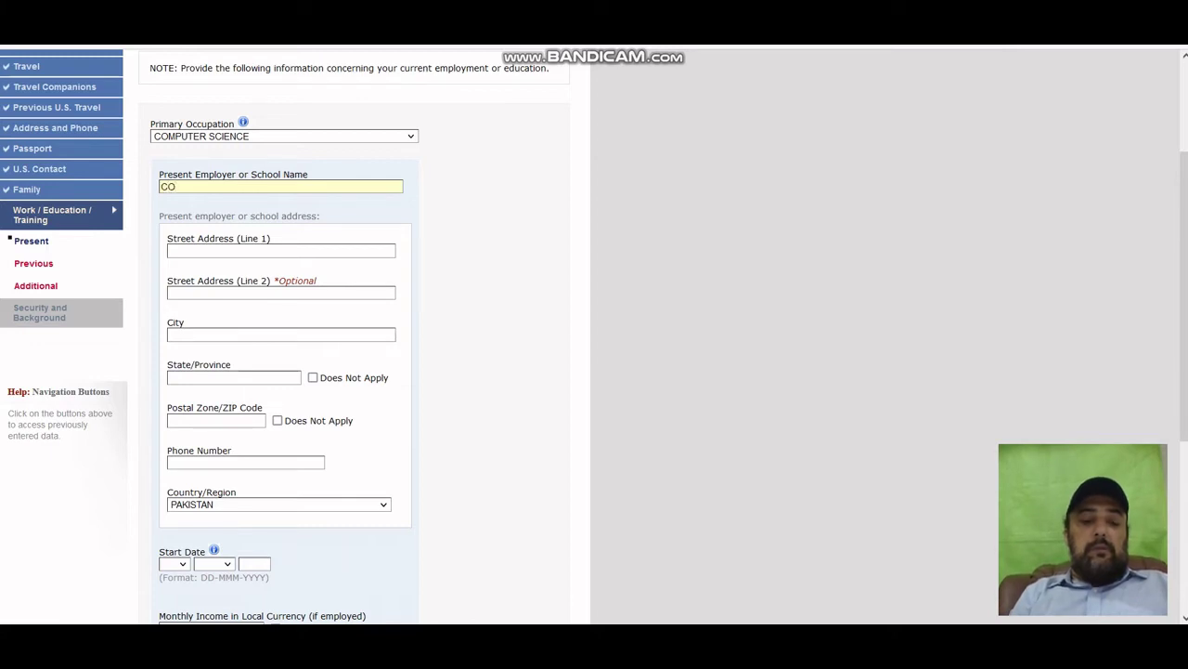
{"action": "type", "text": "MSTAR"}
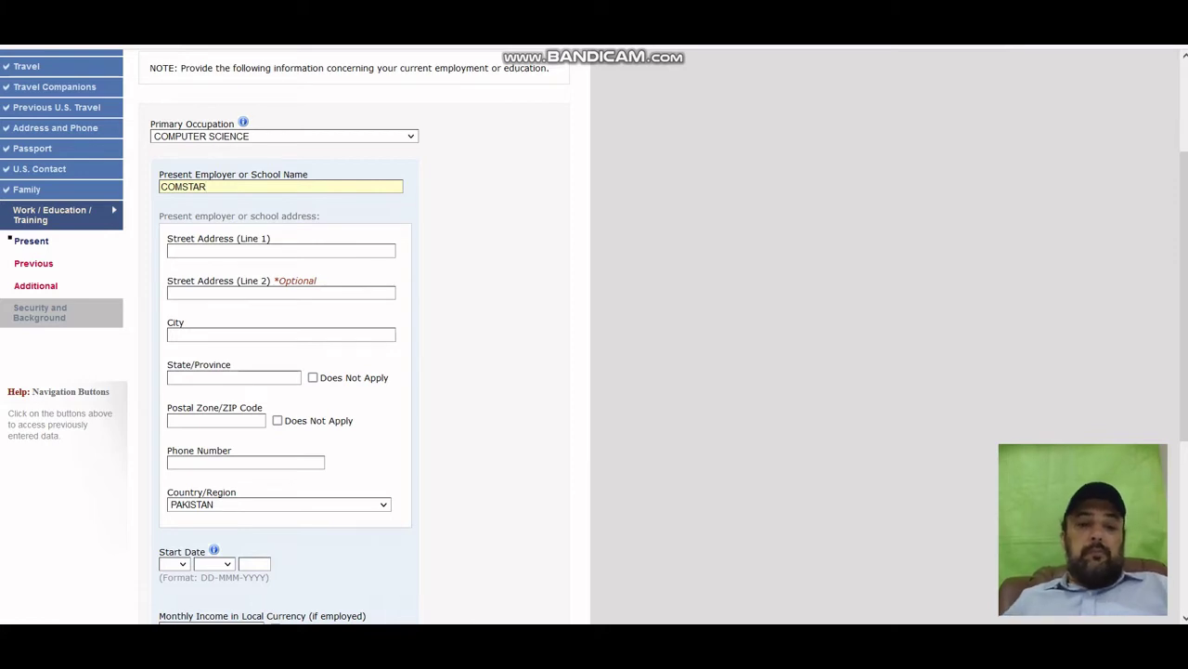
{"action": "type", "text": " PVT LTD"}
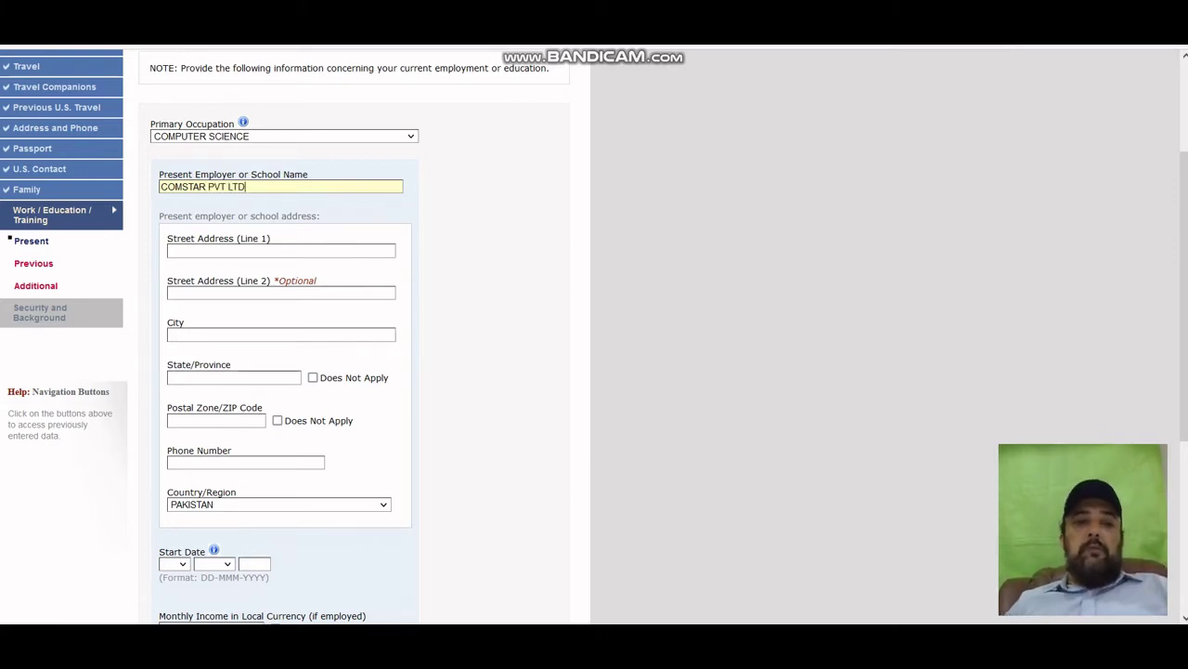
Fill in the employer's two street address lines, correcting a typo in the second line.
{"action": "left_click", "coordinate": [298, 253]}
{"action": "left_click", "coordinate": [325, 247]}
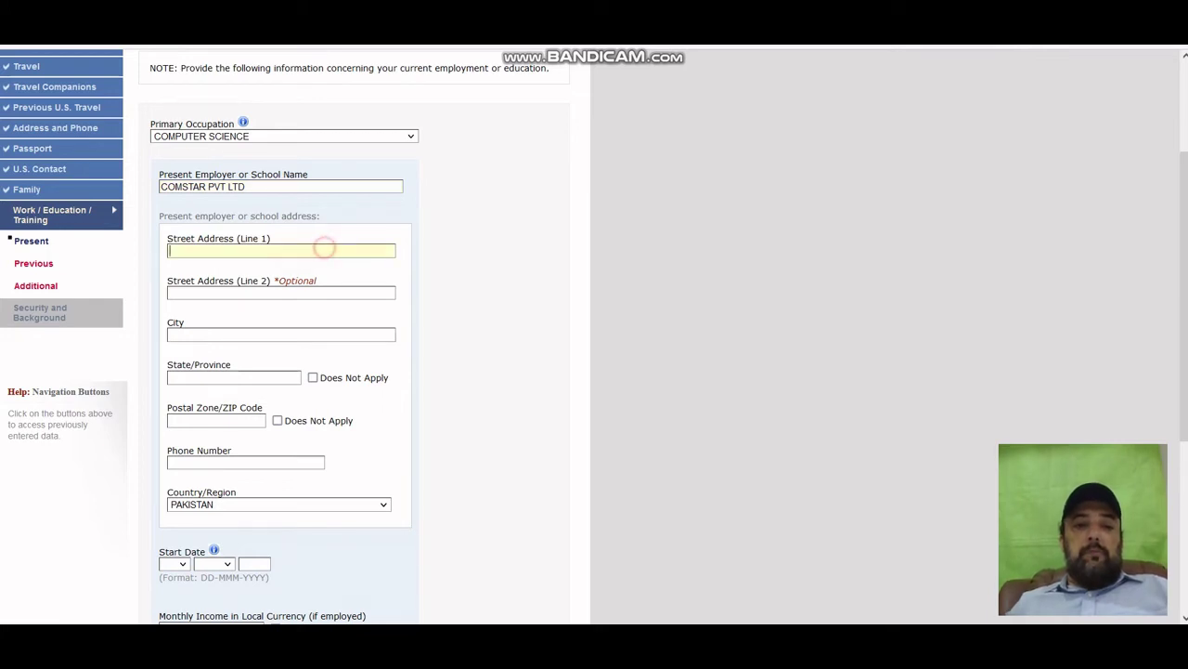
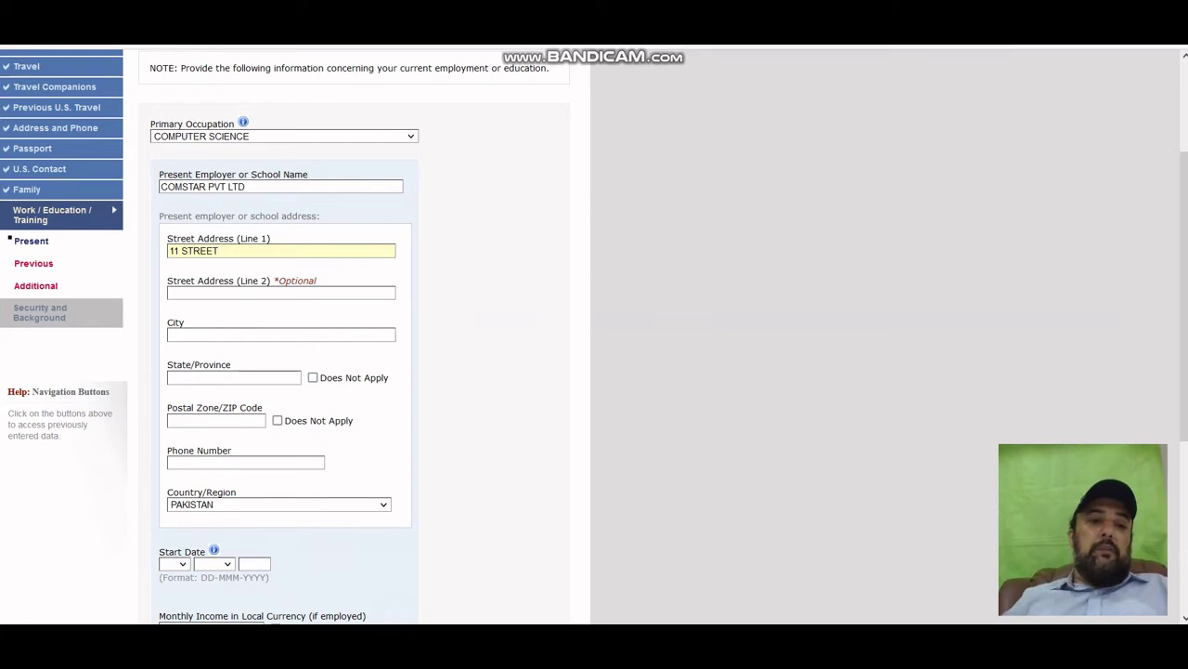
{"action": "left_click", "coordinate": [314, 293]}
{"action": "type", "text": "DADASD"}
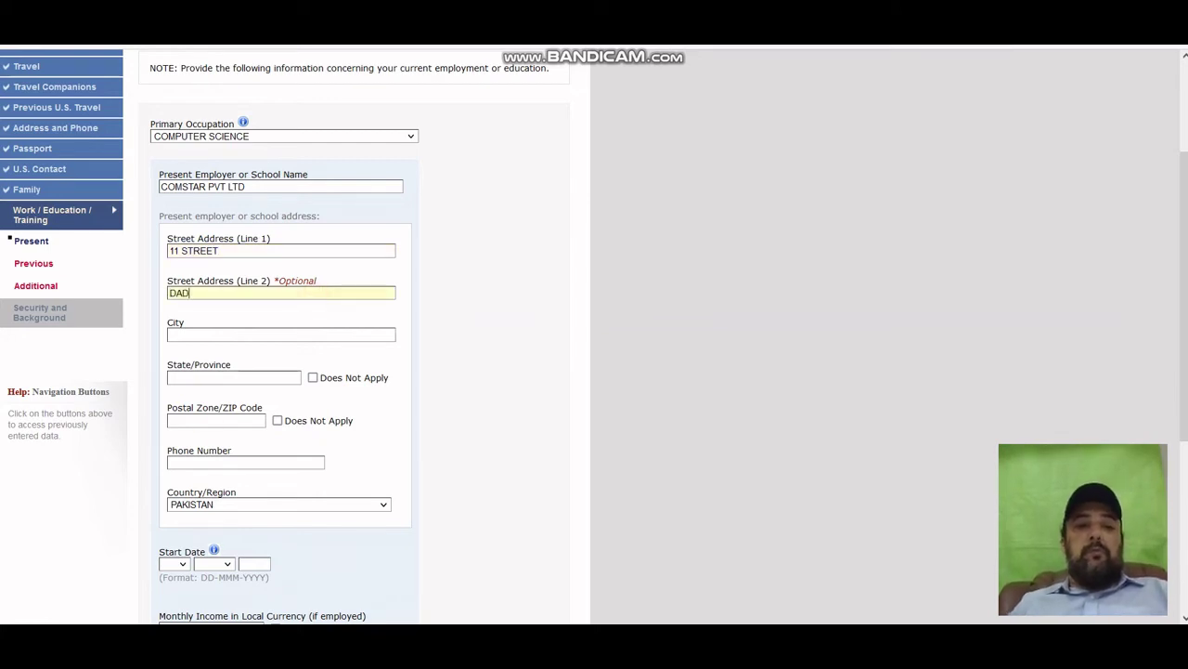
{"action": "double_click", "coordinate": [276, 293]}
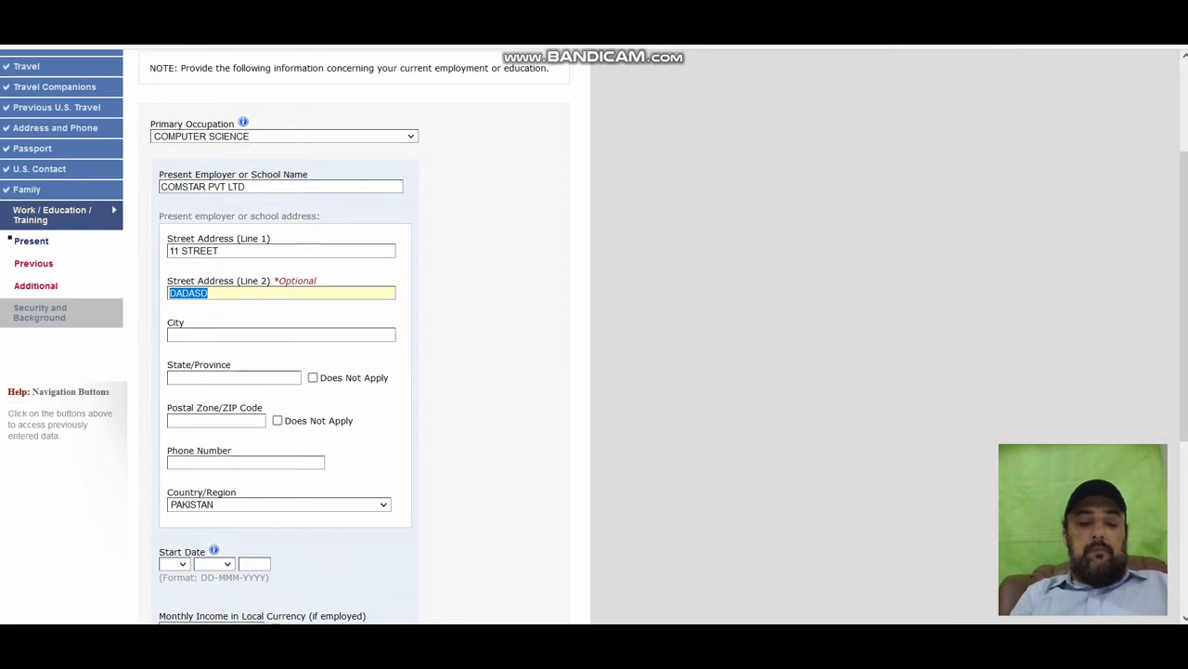
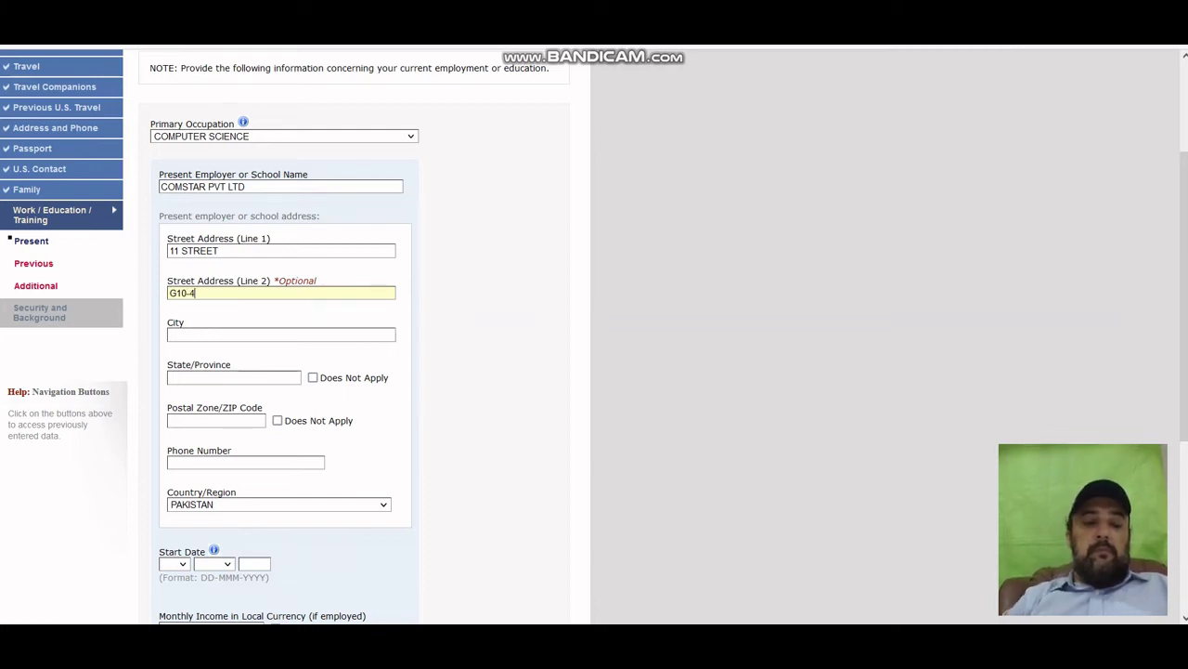
Enter the employer's city and province, mark ZIP as Does Not Apply, and add its phone number.
{"action": "left_click", "coordinate": [176, 334]}
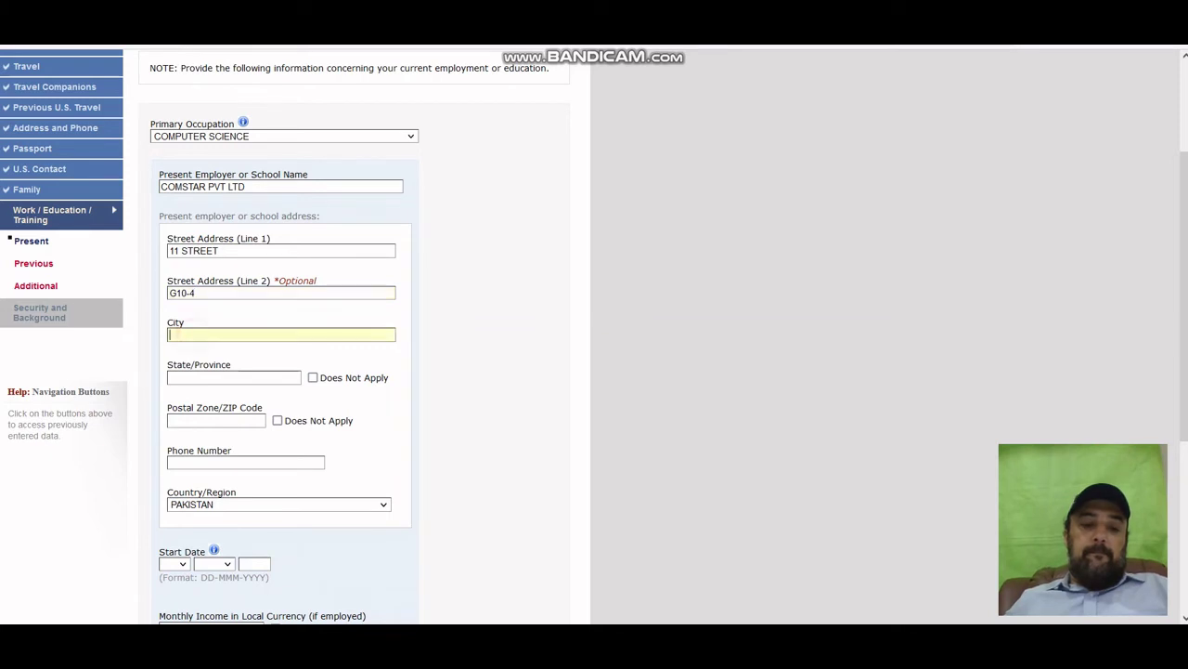
{"action": "type", "text": "ISLAMA"}
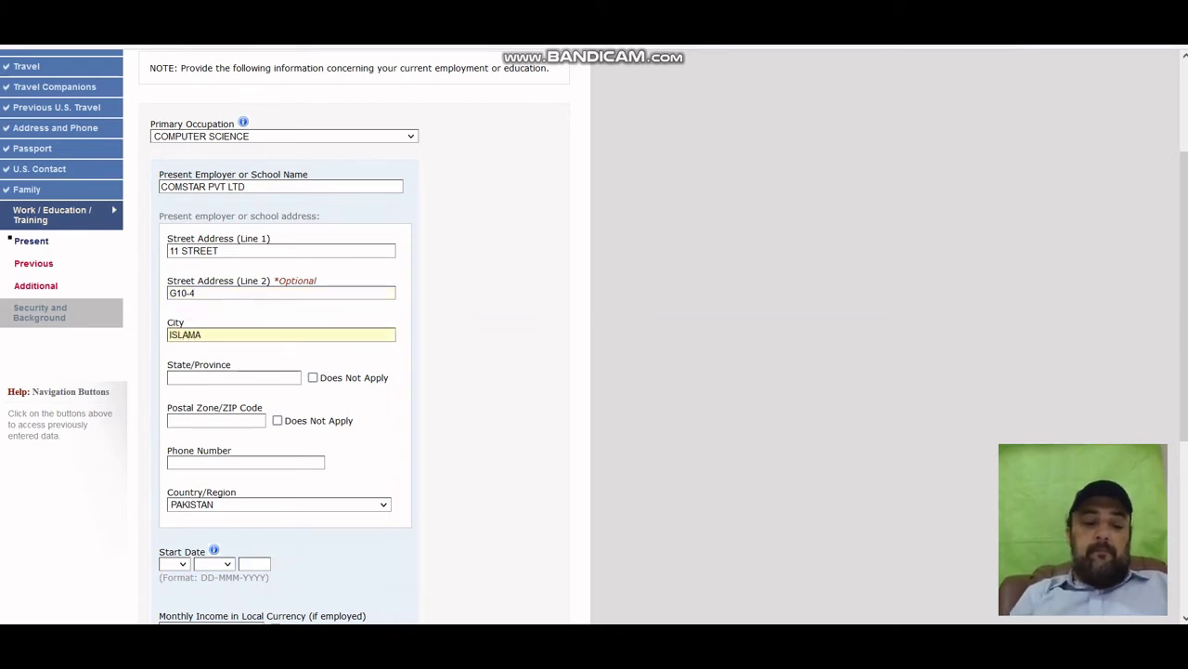
{"action": "type", "text": "BAD"}
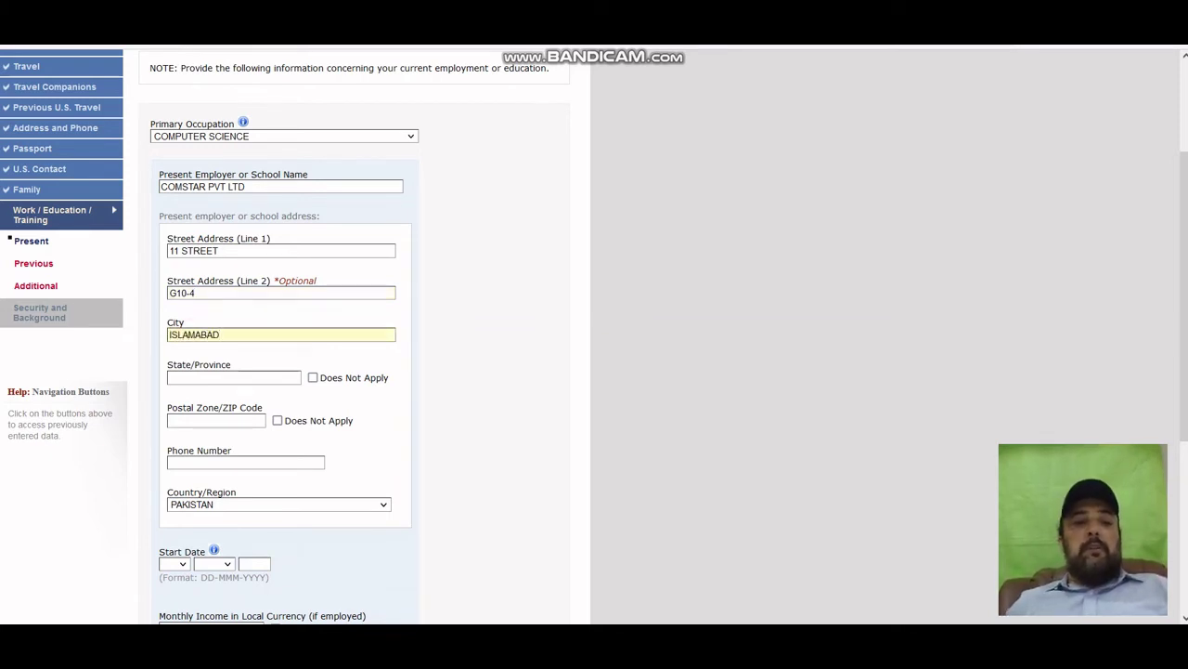
{"action": "left_click", "coordinate": [172, 377]}
{"action": "type", "text": "IS"}
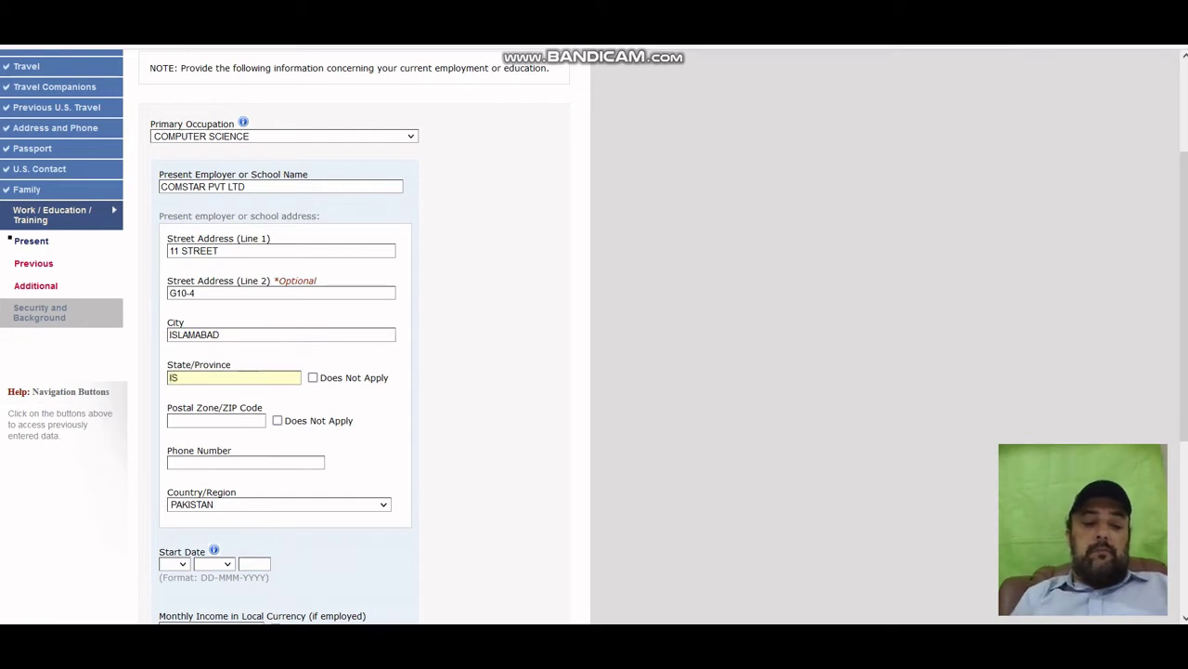
{"action": "type", "text": "LAMABAD"}
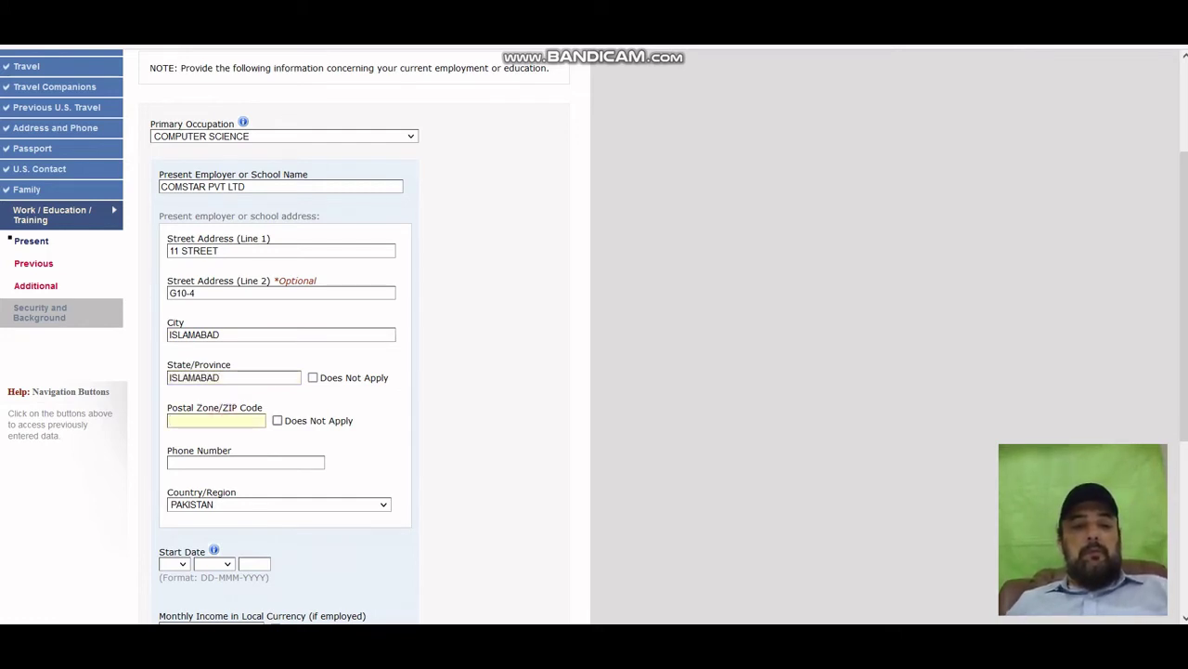
{"action": "left_click", "coordinate": [277, 420]}
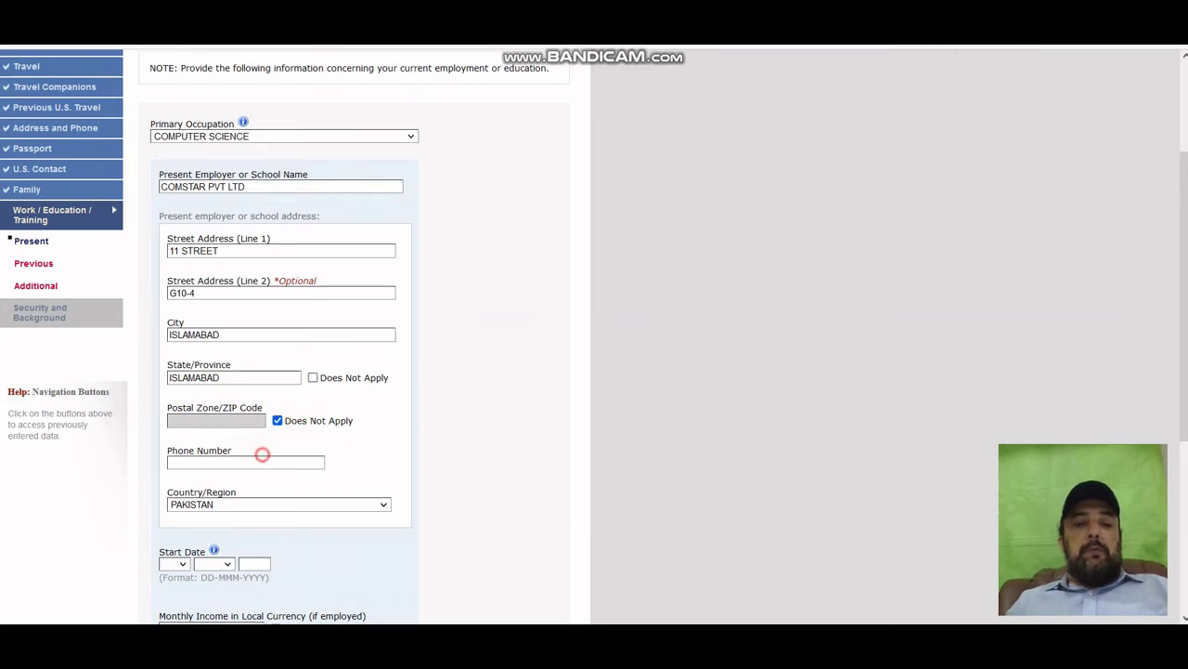
{"action": "left_click", "coordinate": [261, 461]}
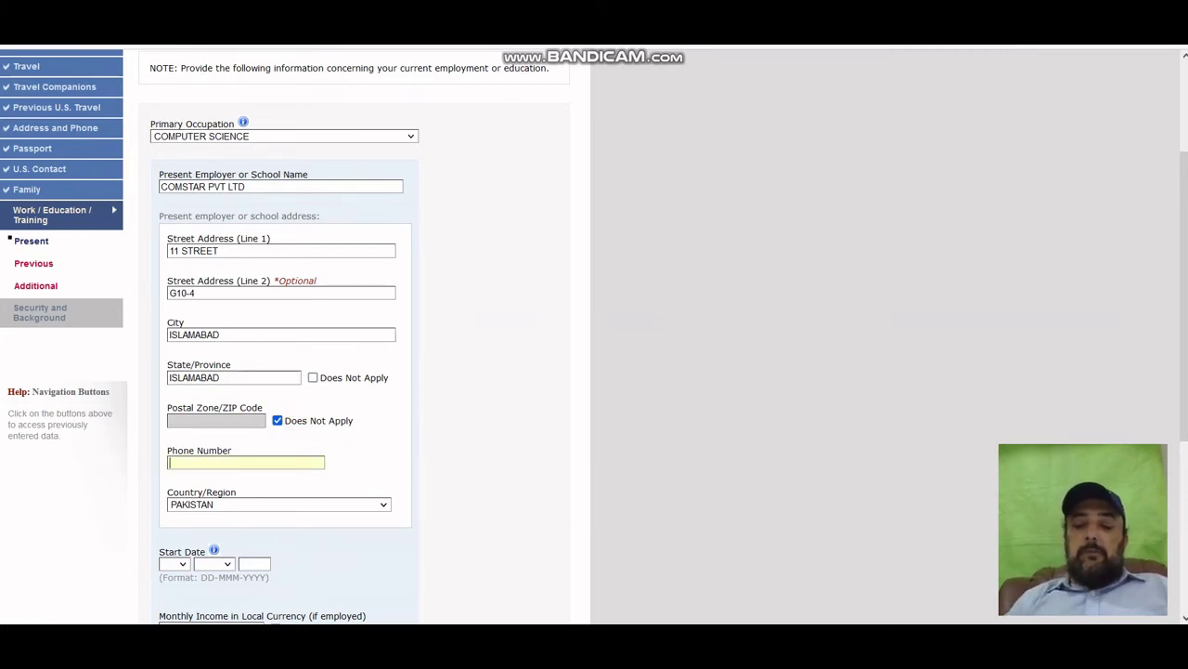
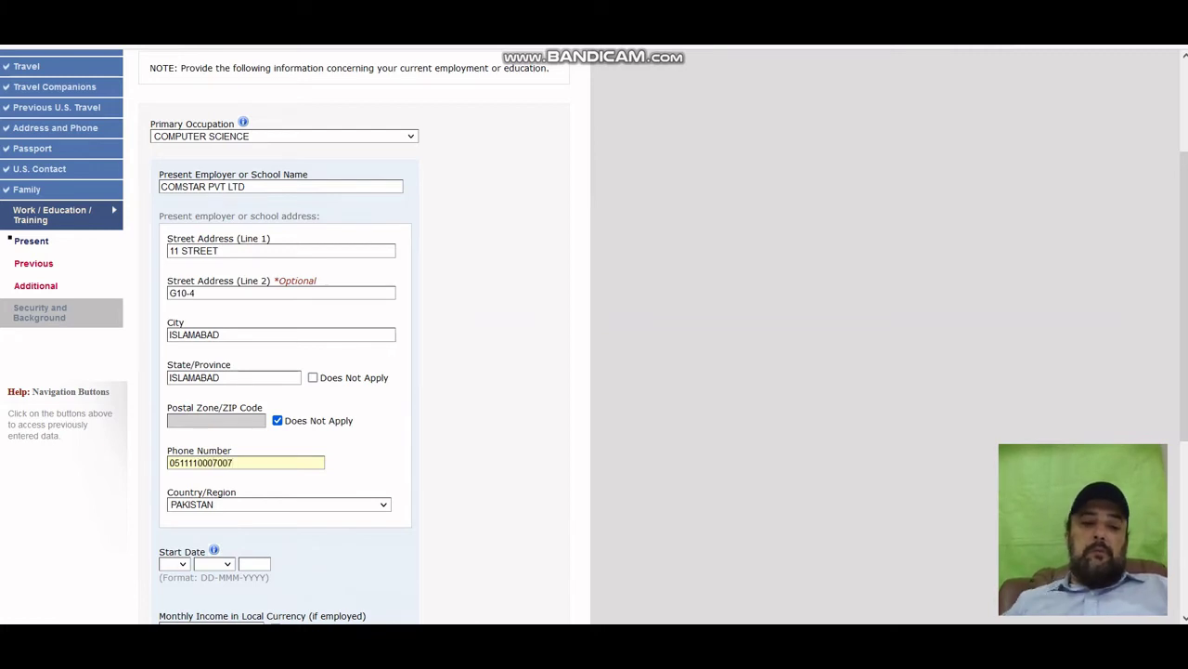
Set the employment start date to 10 SEP 2010.
{"action": "scroll", "coordinate": [594, 337], "scroll_direction": "down", "scroll_amount": 3}
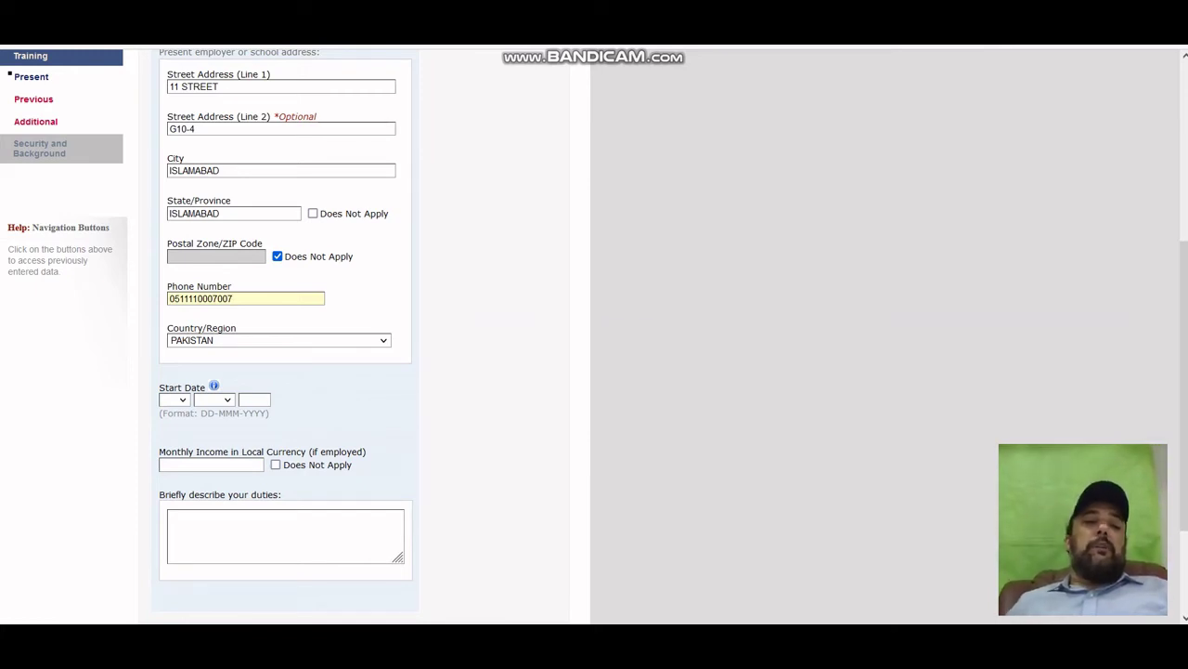
{"action": "left_click", "coordinate": [174, 399]}
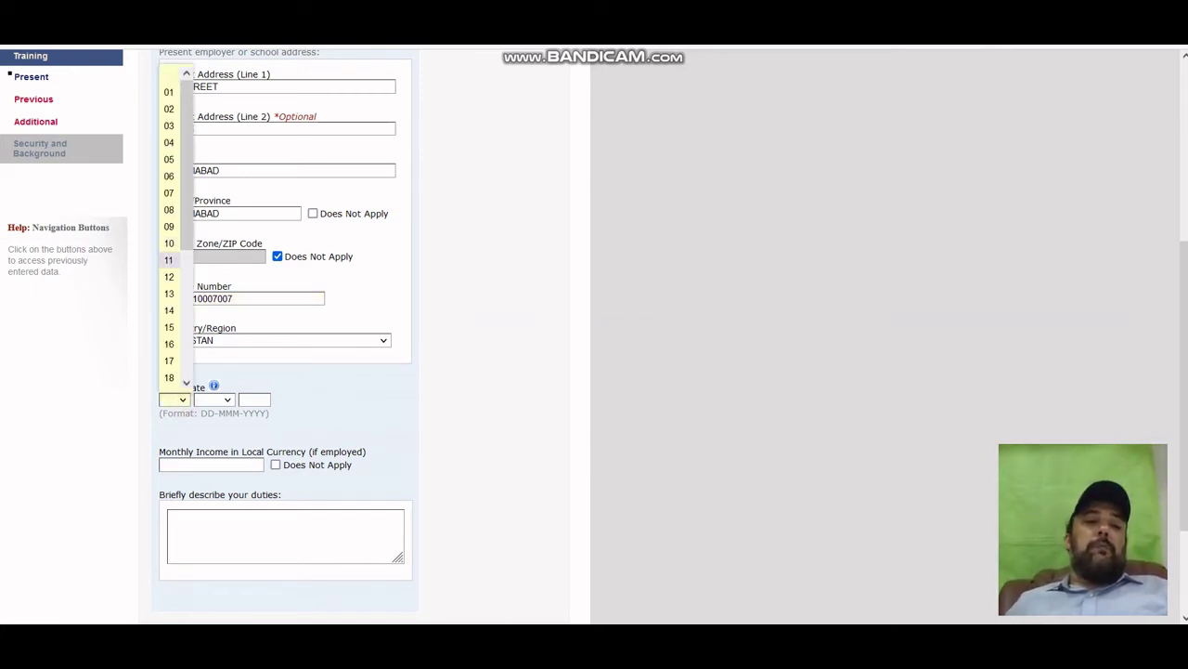
{"action": "left_click", "coordinate": [169, 243]}
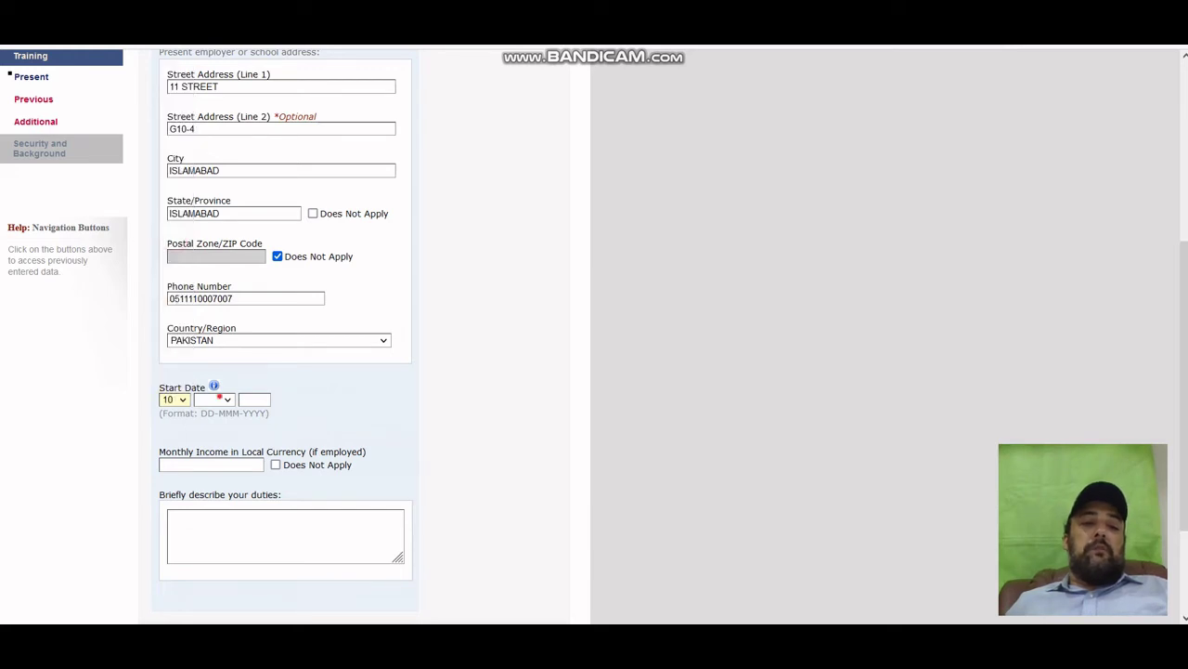
{"action": "left_click", "coordinate": [220, 400]}
{"action": "left_click", "coordinate": [213, 330]}
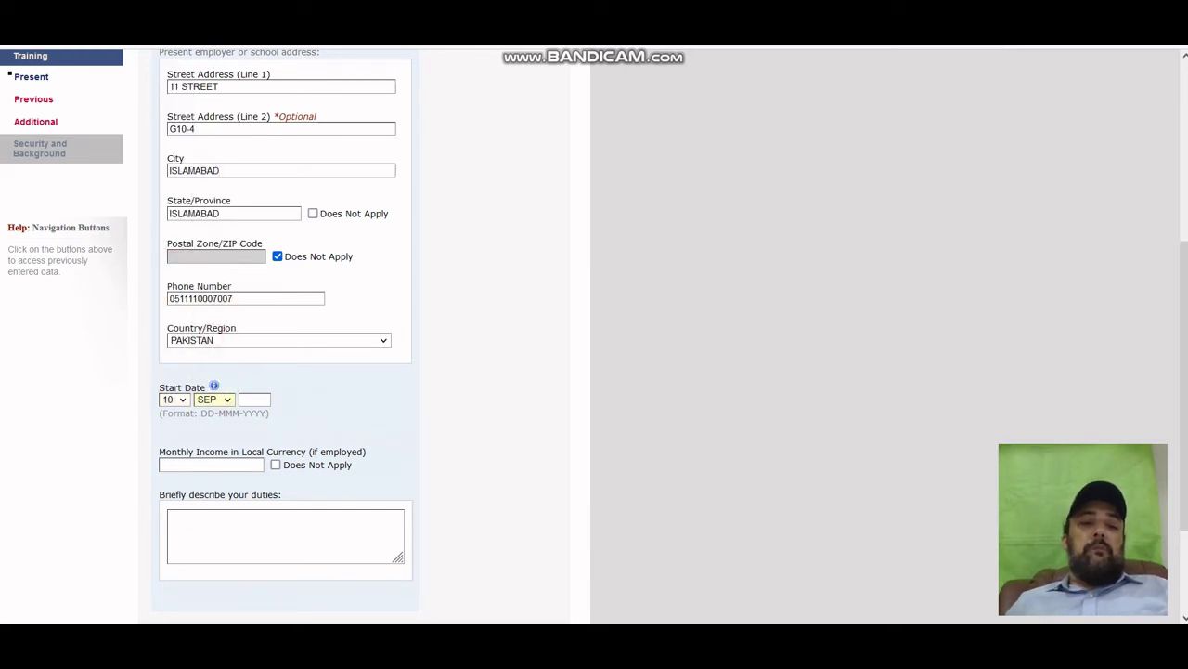
{"action": "left_click", "coordinate": [255, 399]}
{"action": "type", "text": "2010"}
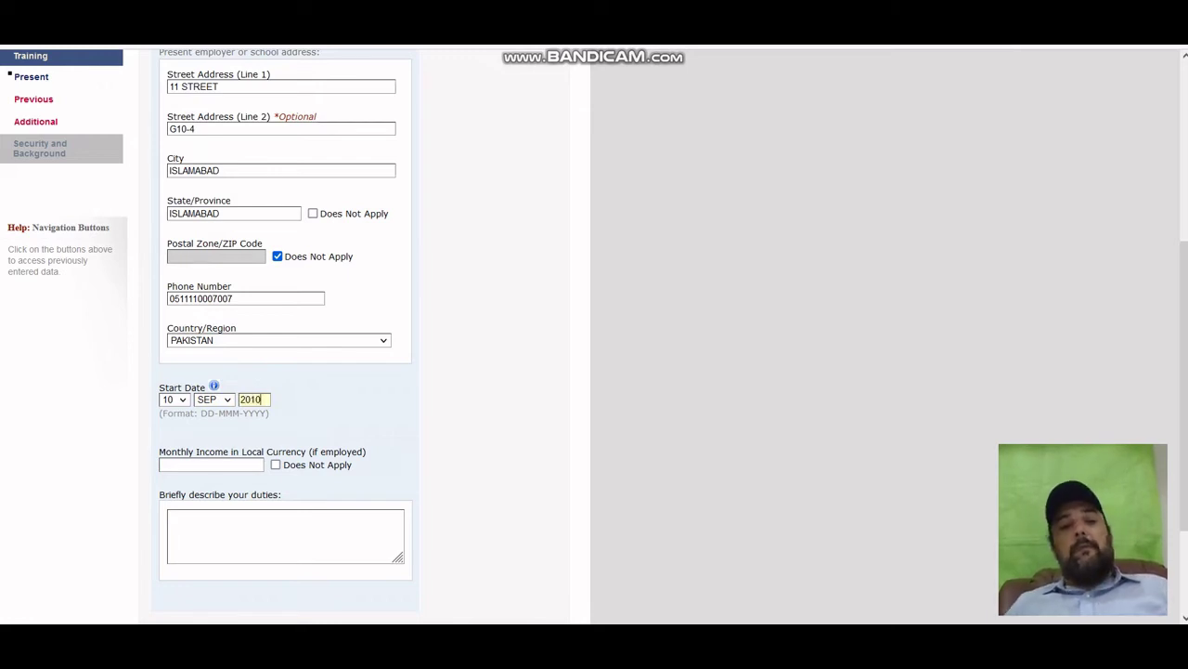
{"action": "left_click", "coordinate": [204, 464]}
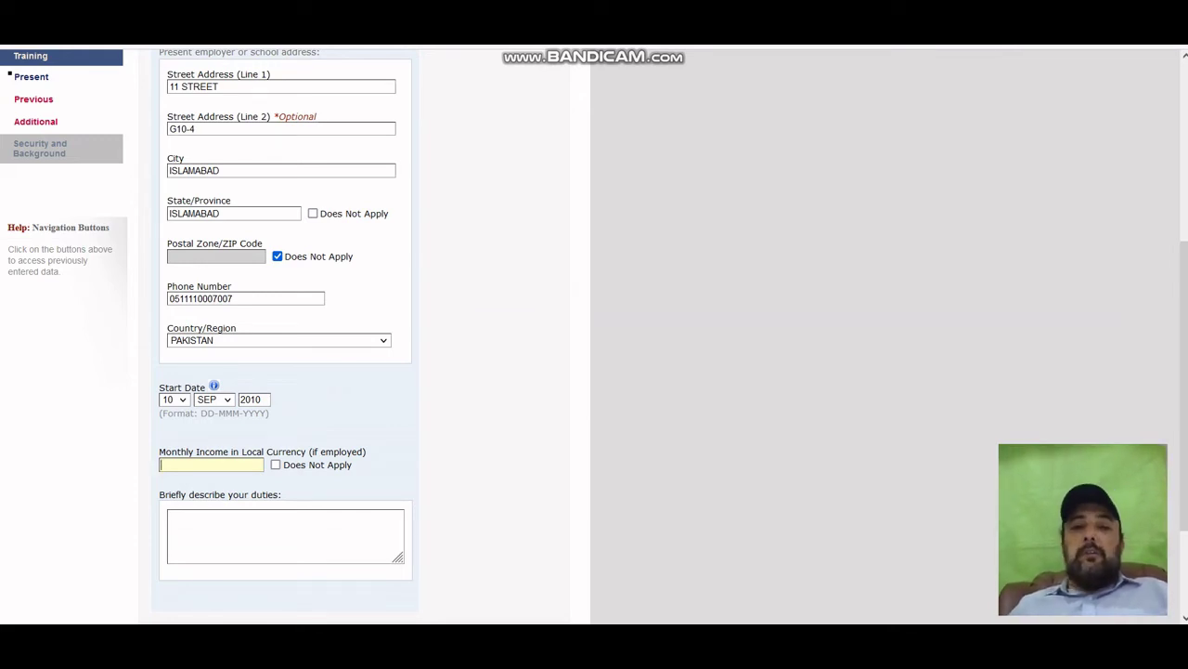
Enter 250000 as the monthly income in local currency.
{"action": "scroll", "coordinate": [362, 334], "scroll_direction": "down", "scroll_amount": 1}
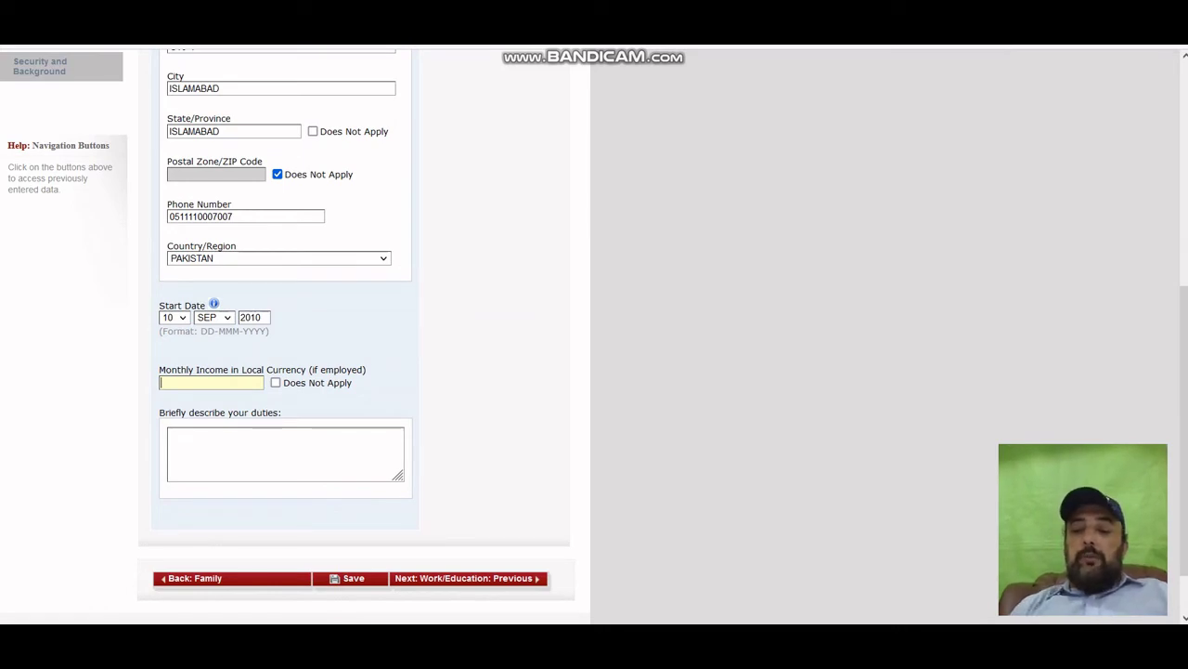
{"action": "type", "text": "250000"}
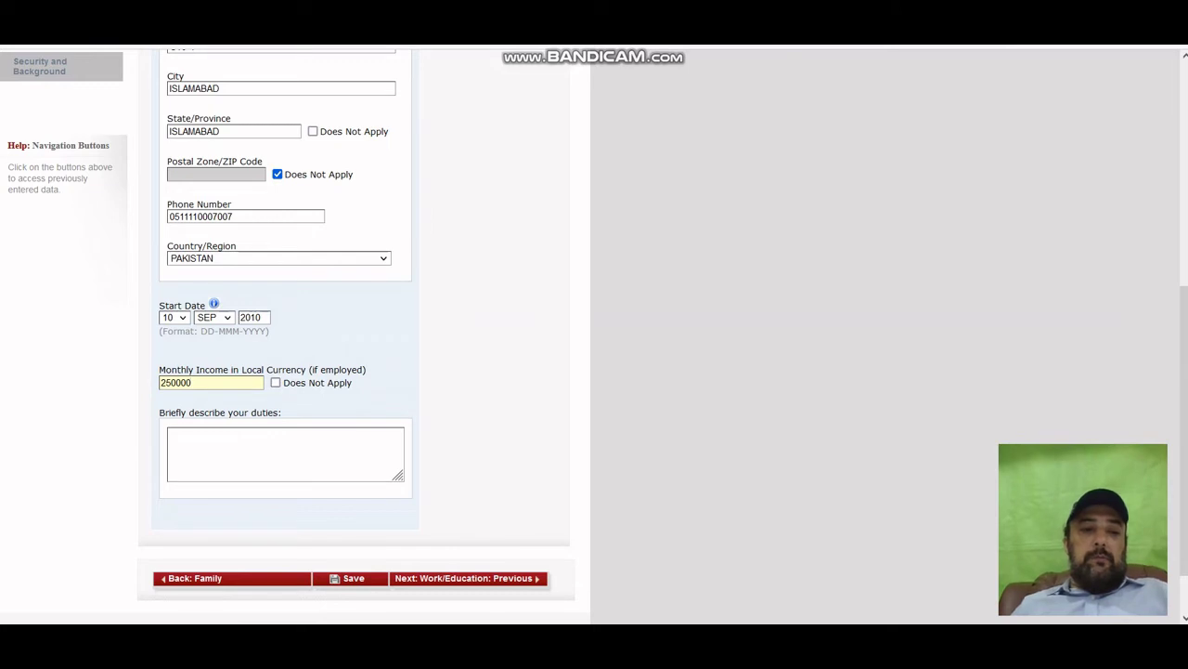
{"action": "key", "text": "shift+Left"}
{"action": "key", "text": "shift+Left"}
{"action": "key", "text": "shift+Left"}
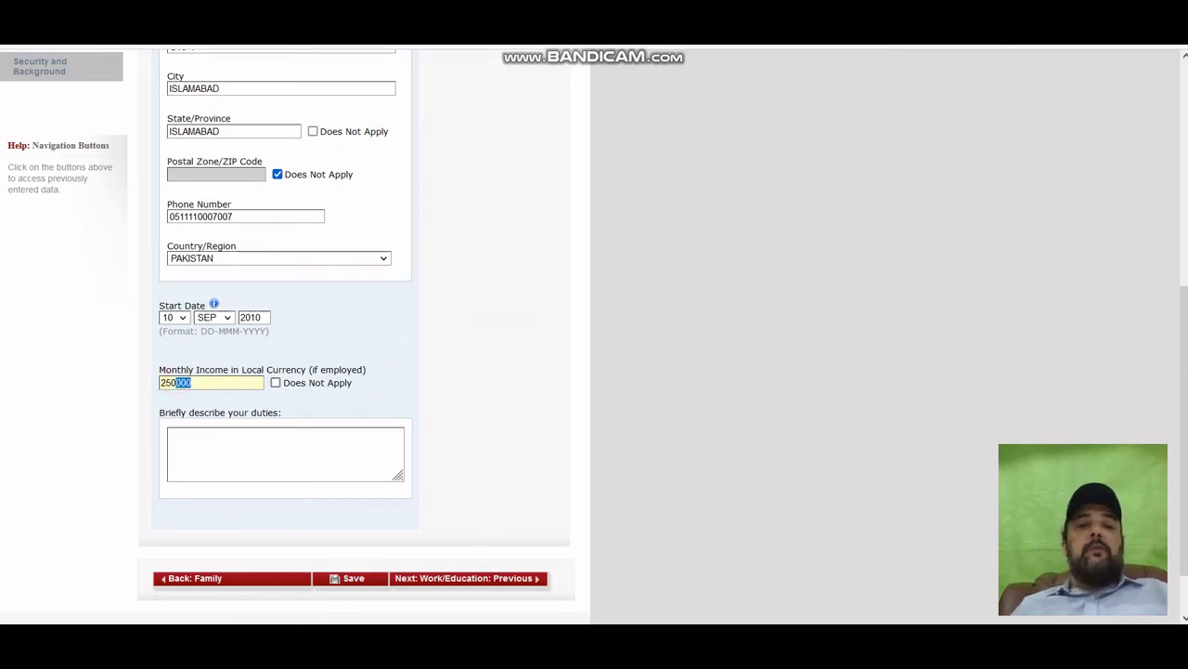
{"action": "left_click", "coordinate": [319, 399]}
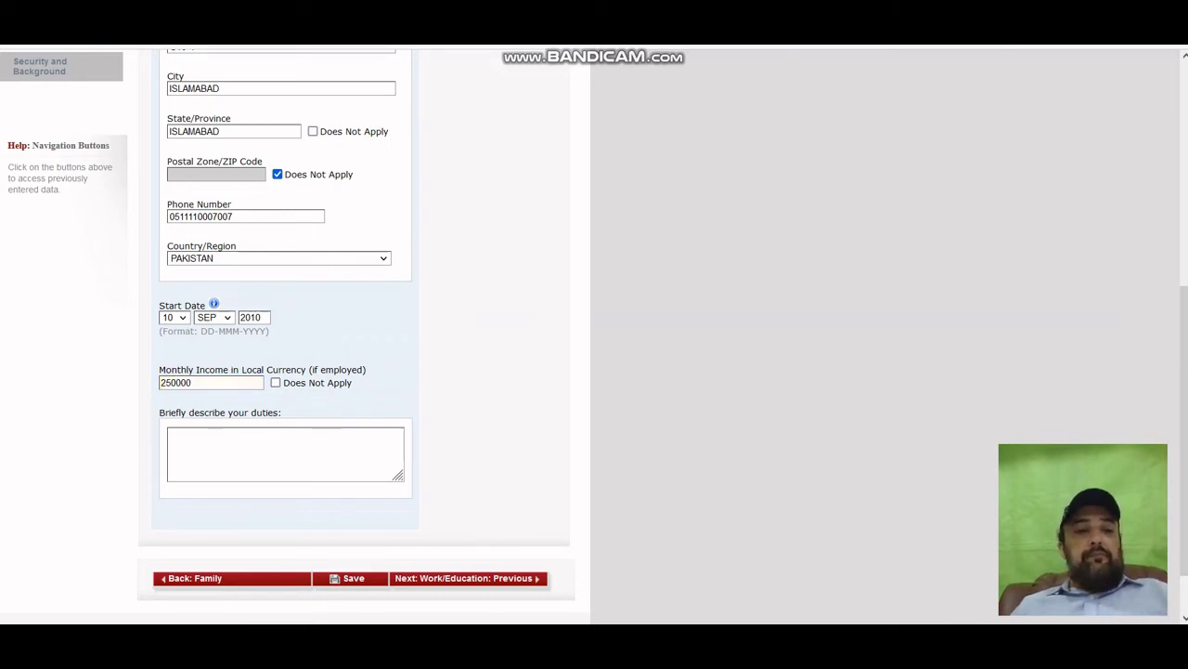
{"action": "left_click", "coordinate": [199, 383]}
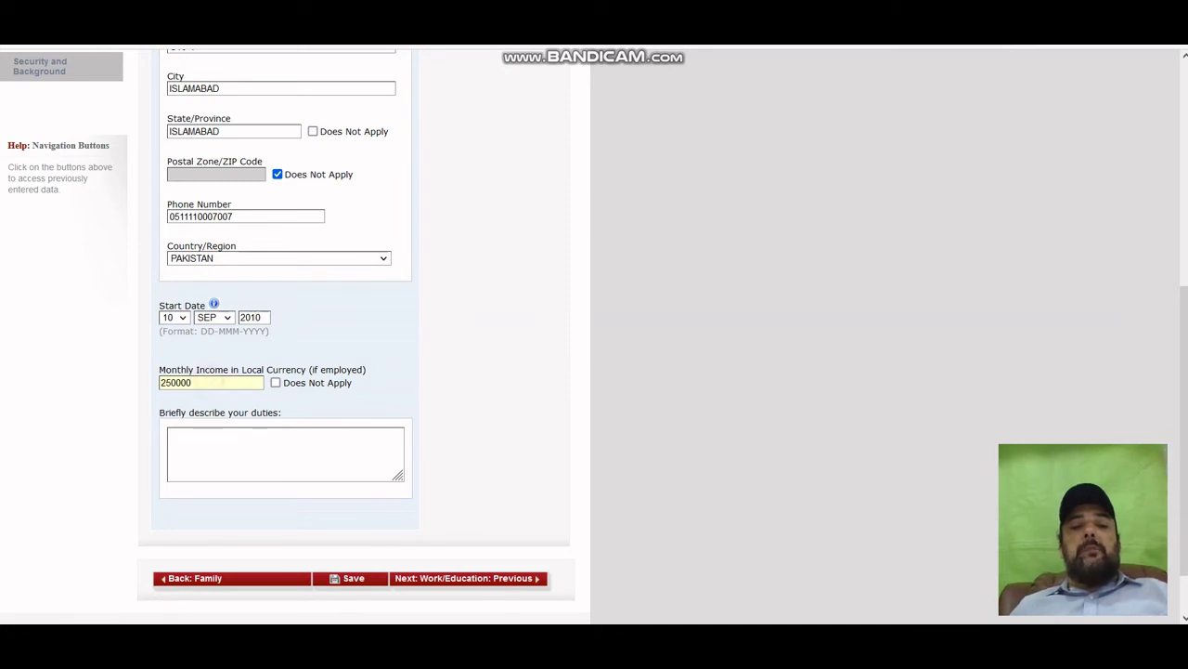
{"action": "double_click", "coordinate": [199, 384]}
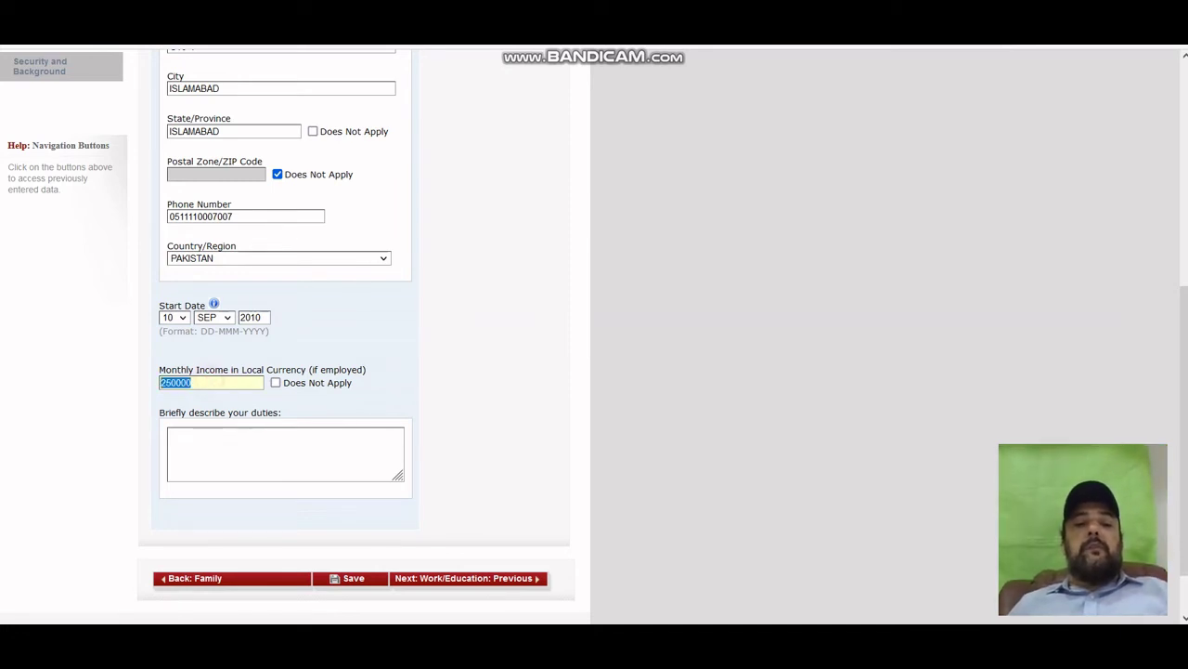
{"action": "left_click", "coordinate": [214, 382]}
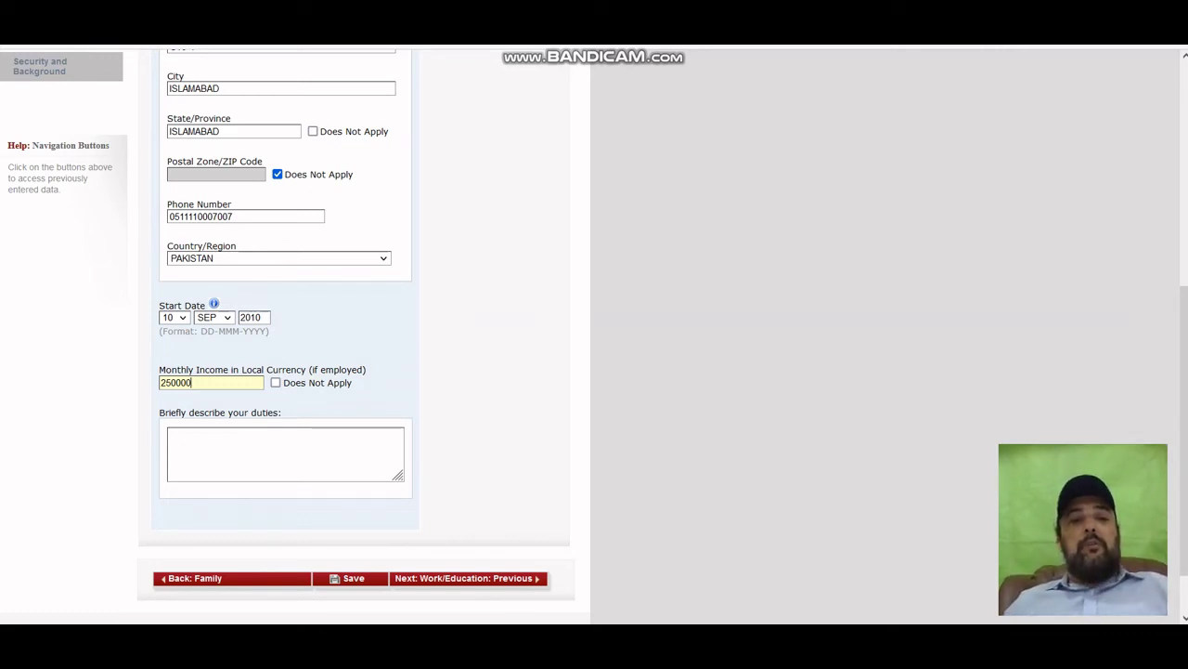
{"action": "left_click", "coordinate": [176, 382]}
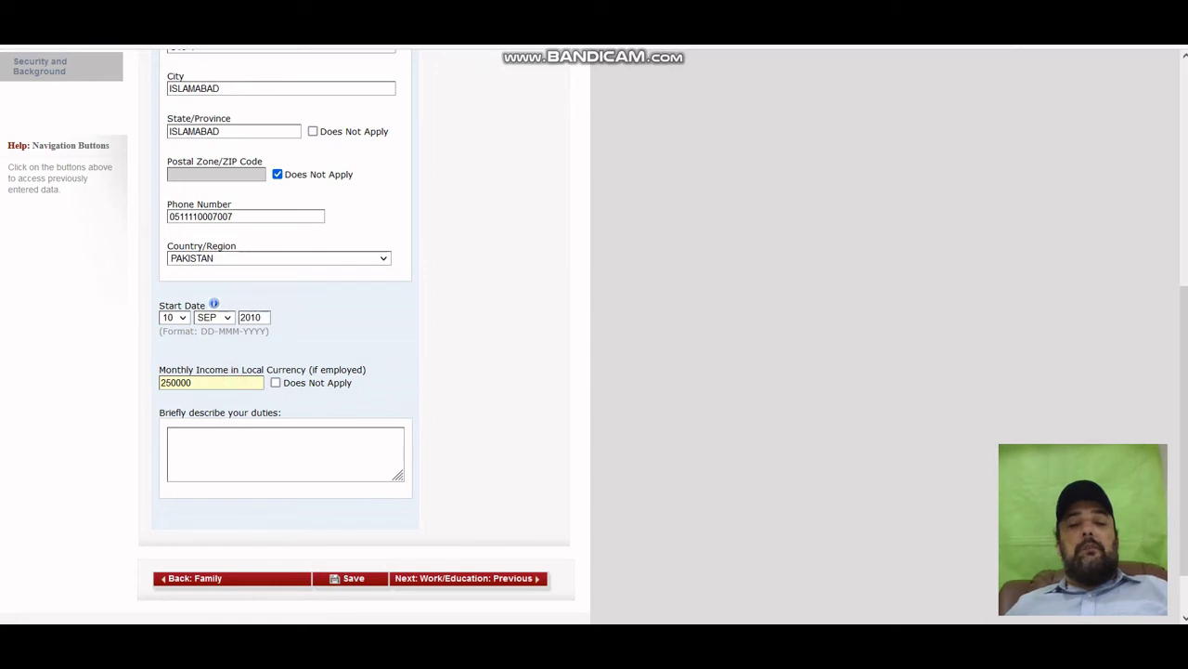
{"action": "key", "text": "shift+Left"}
{"action": "key", "text": "shift+Left"}
{"action": "key", "text": "shift+Left"}
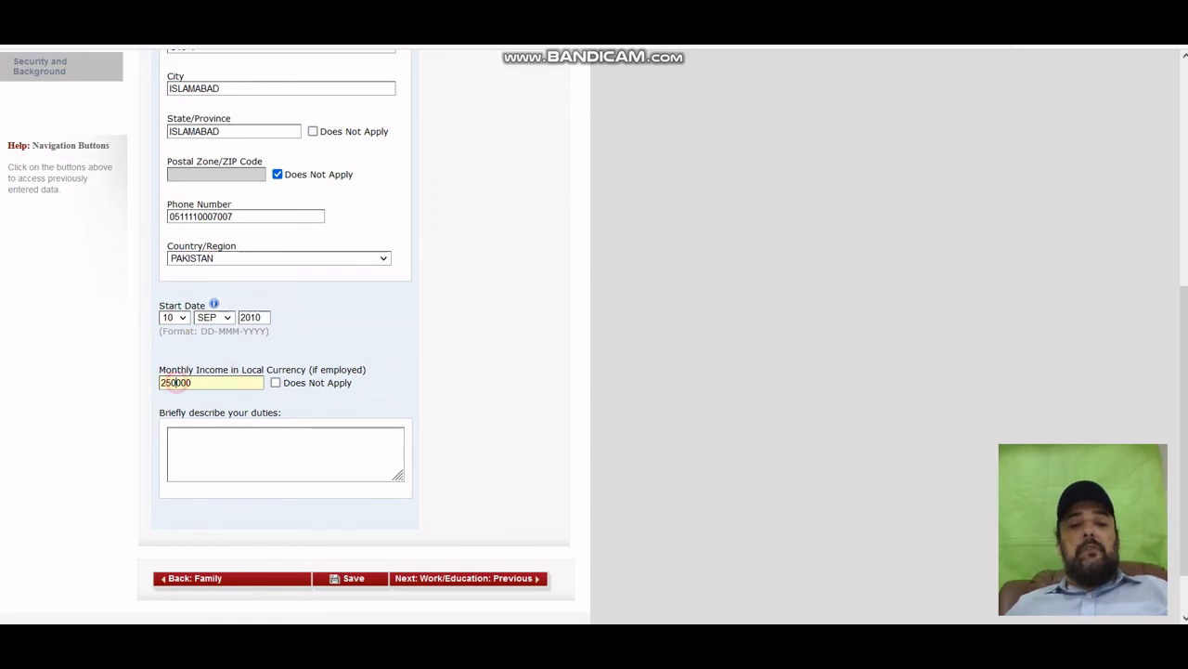
{"action": "left_click", "coordinate": [234, 452]}
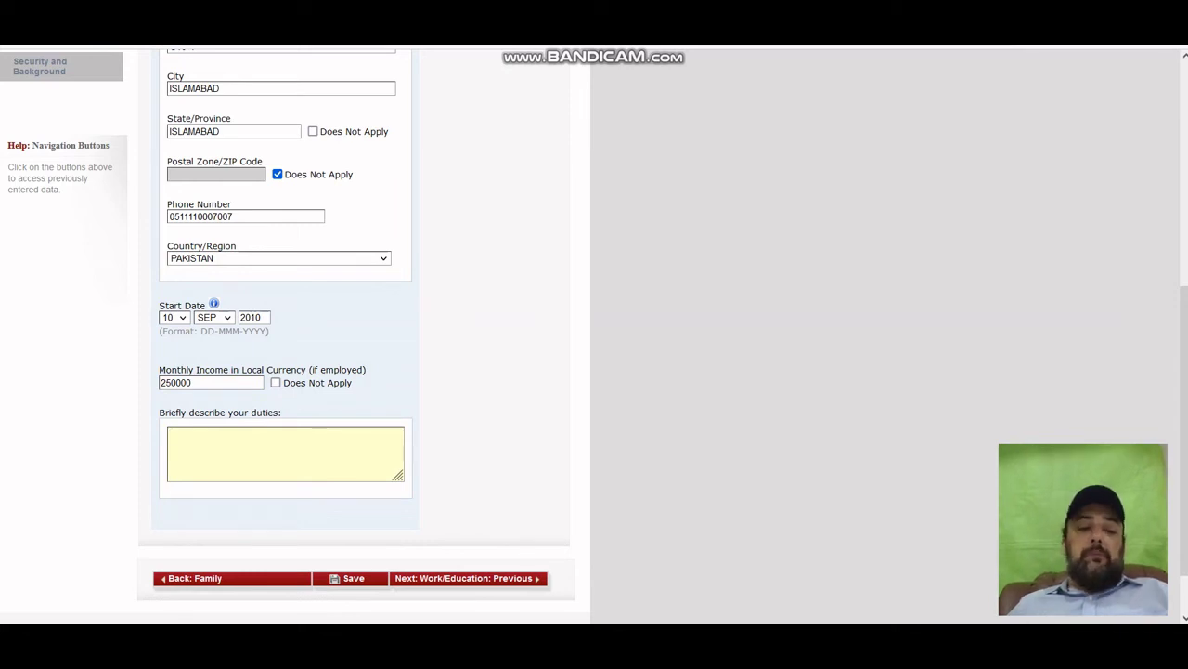
Enter 'IT SERVICES AND SUPPORT' as the present job's duties description.
{"action": "type", "text": "IT "}
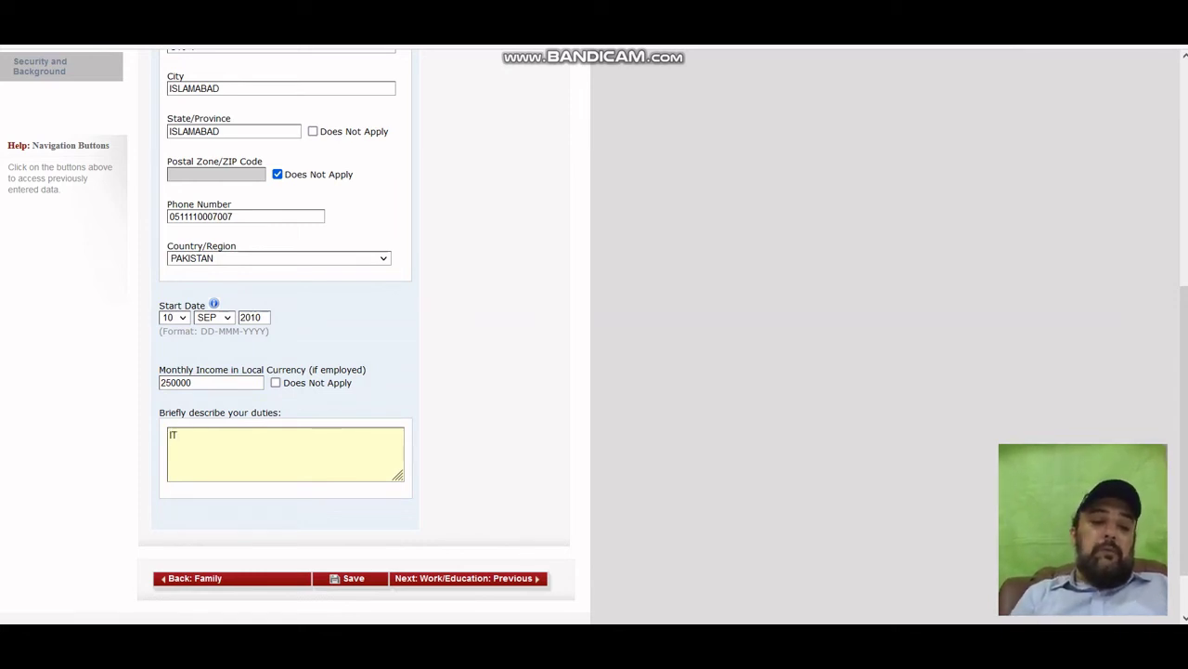
{"action": "type", "text": "SERVICES"}
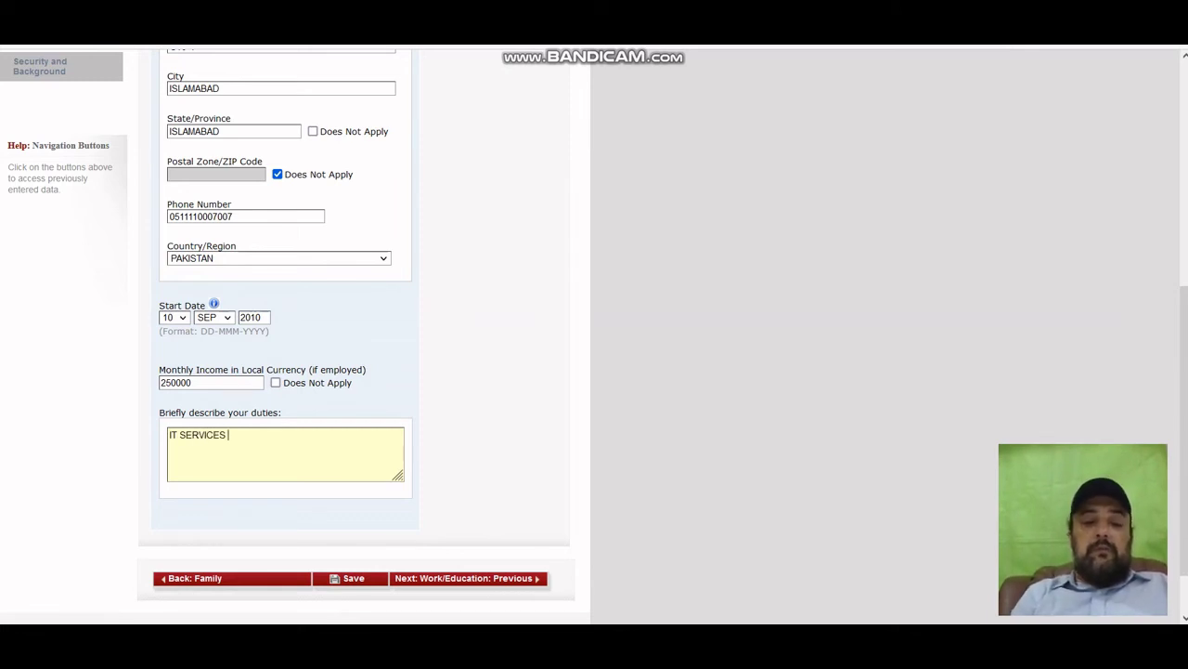
{"action": "type", "text": " 7AN"}
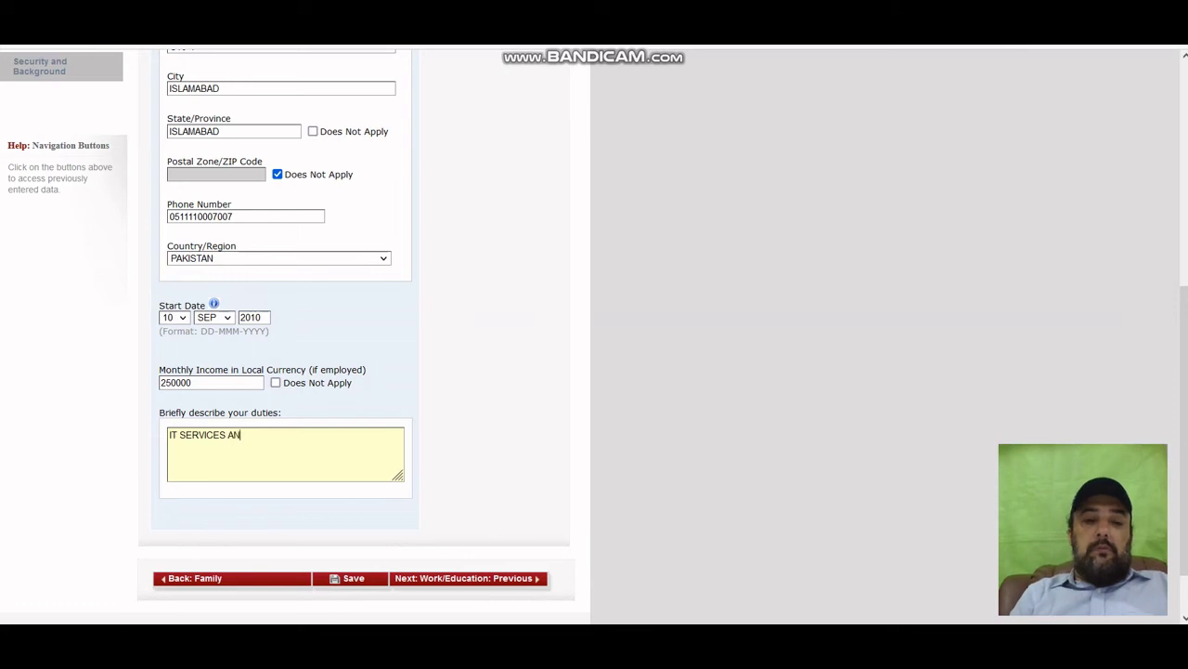
{"action": "type", "text": "D SUPPORT"}
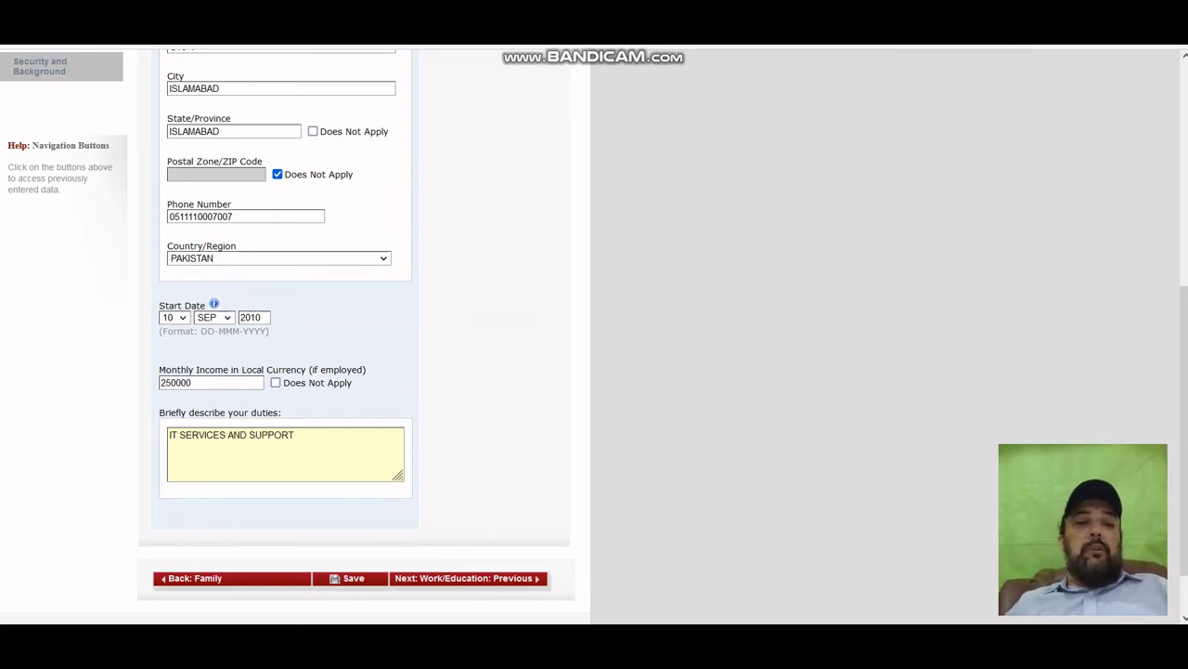
{"action": "scroll", "coordinate": [594, 336], "scroll_direction": "up", "scroll_amount": 3}
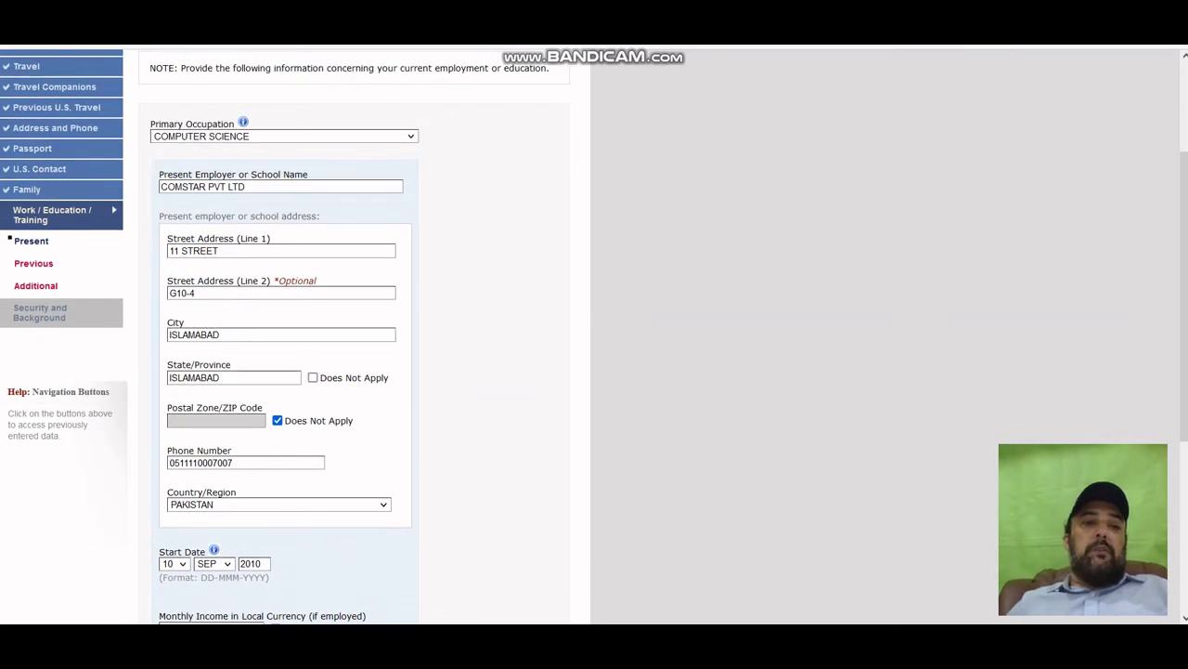
{"action": "scroll", "coordinate": [295, 336], "scroll_direction": "down", "scroll_amount": 3}
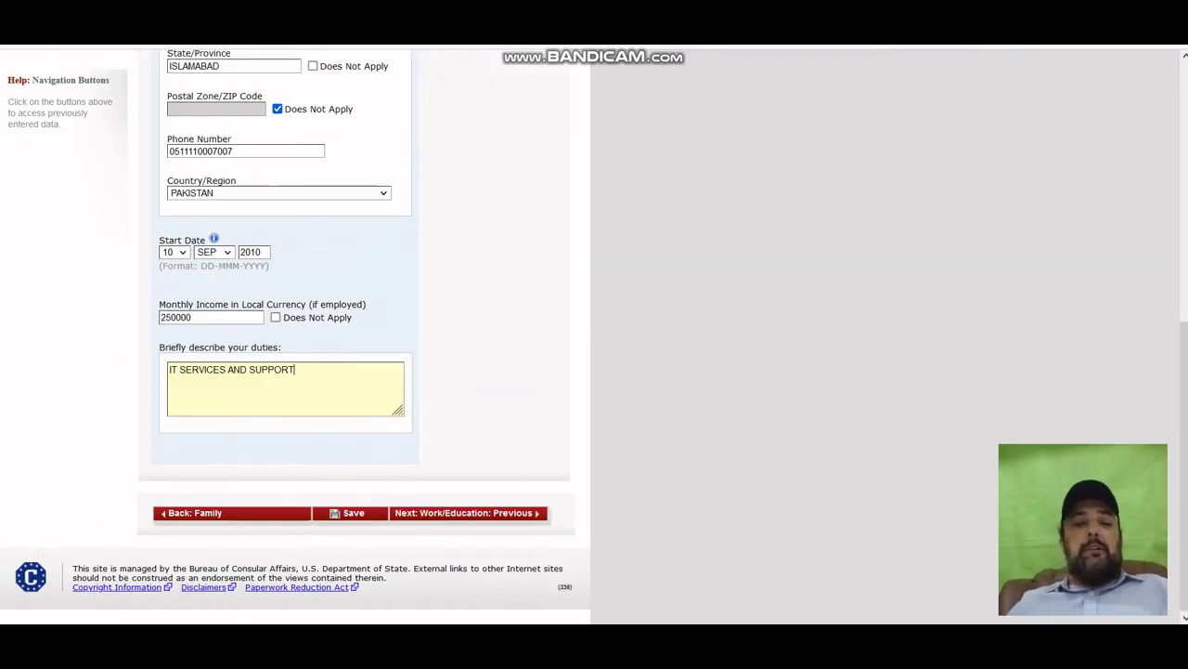
{"action": "scroll", "coordinate": [295, 336], "scroll_direction": "up", "scroll_amount": 3}
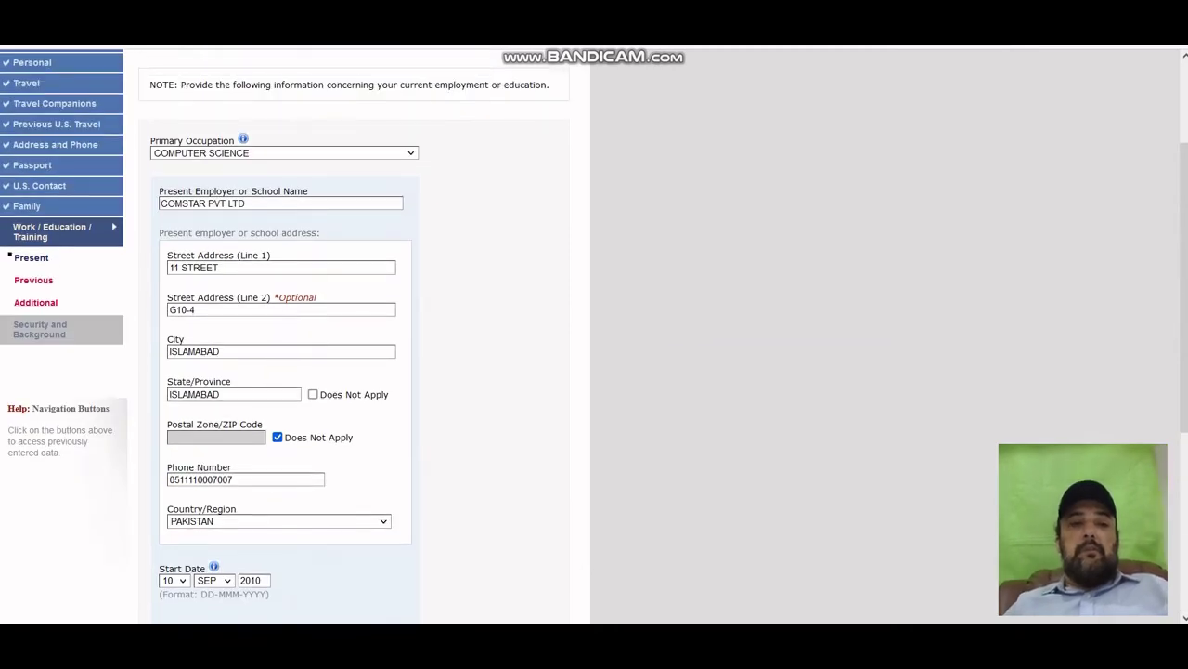
{"action": "scroll", "coordinate": [296, 337], "scroll_direction": "down", "scroll_amount": 3}
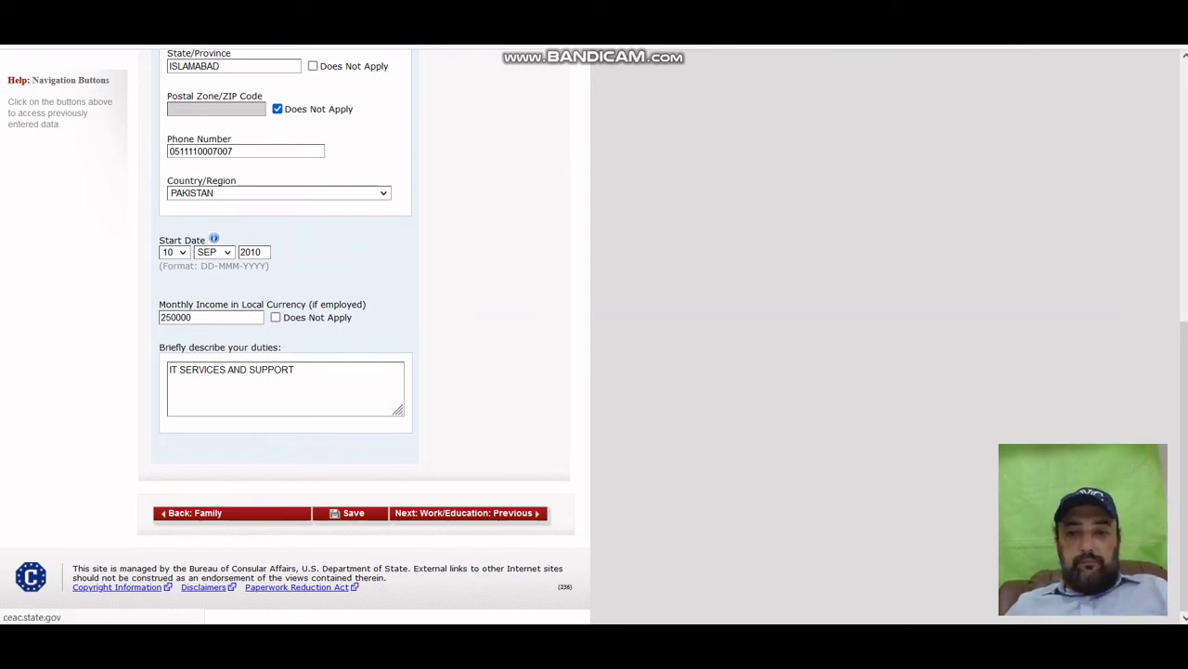
Save the Present Work/Education details and continue to the Previous Work/Education/Training page.
{"action": "left_click", "coordinate": [349, 513]}
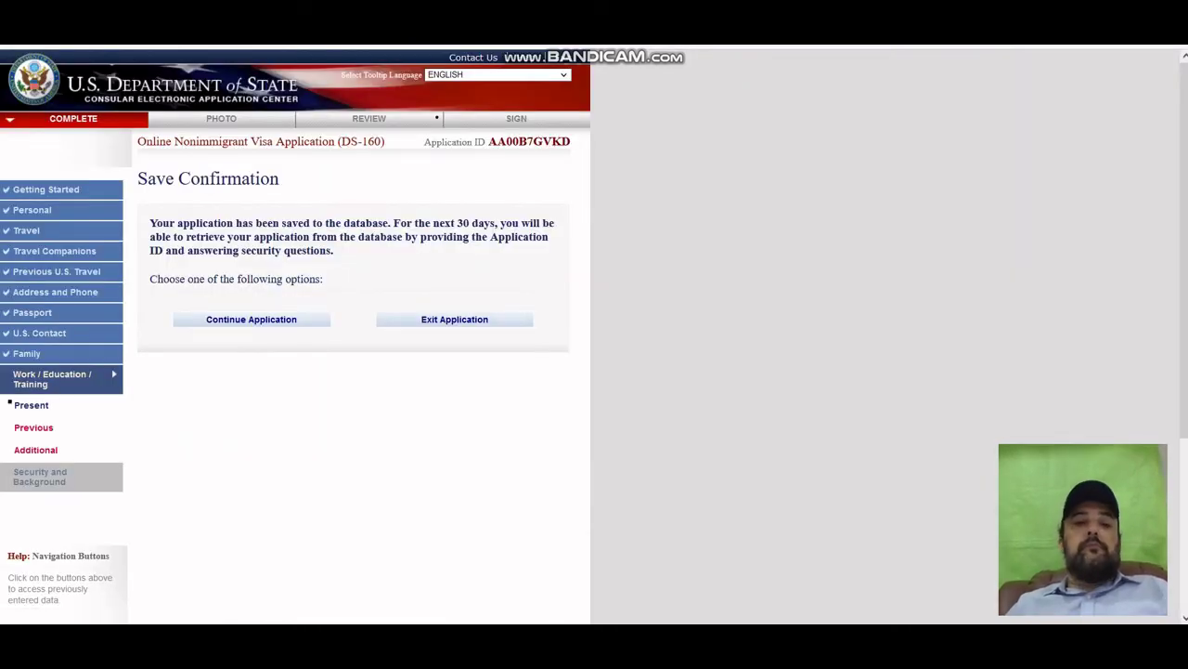
{"action": "left_click", "coordinate": [275, 315]}
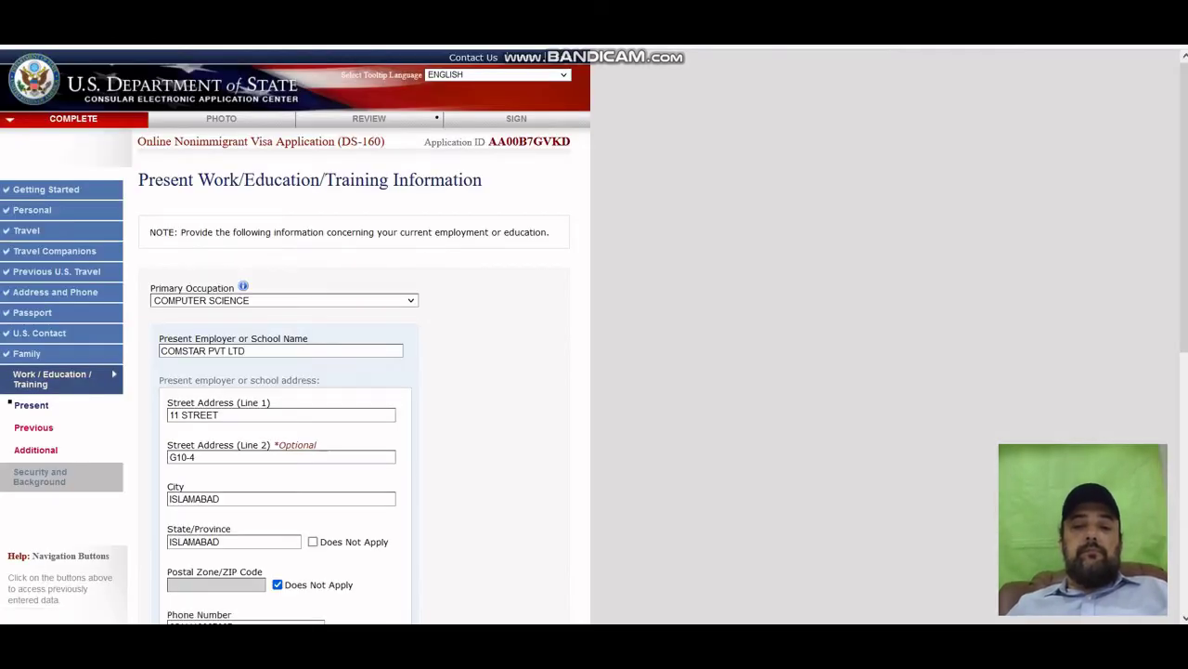
{"action": "scroll", "coordinate": [362, 372], "scroll_direction": "down", "scroll_amount": 3}
{"action": "scroll", "coordinate": [362, 335], "scroll_direction": "down", "scroll_amount": 3}
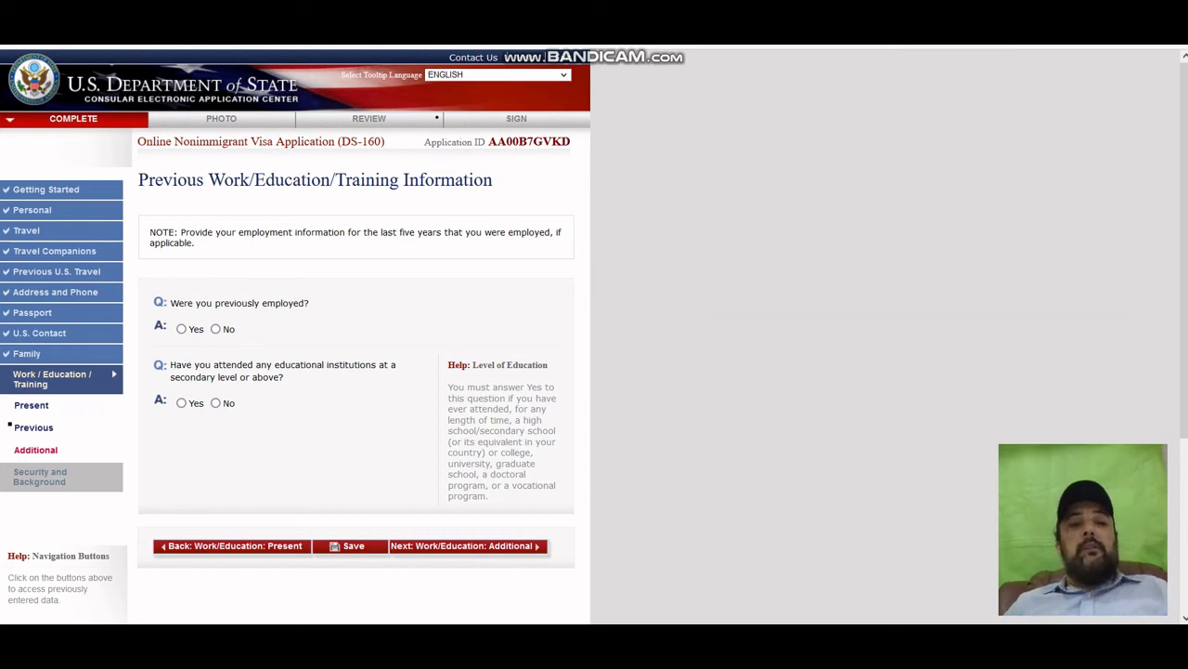
Set 'Were you previously employed?' to No, after briefly trying Yes.
{"action": "left_click", "coordinate": [181, 329]}
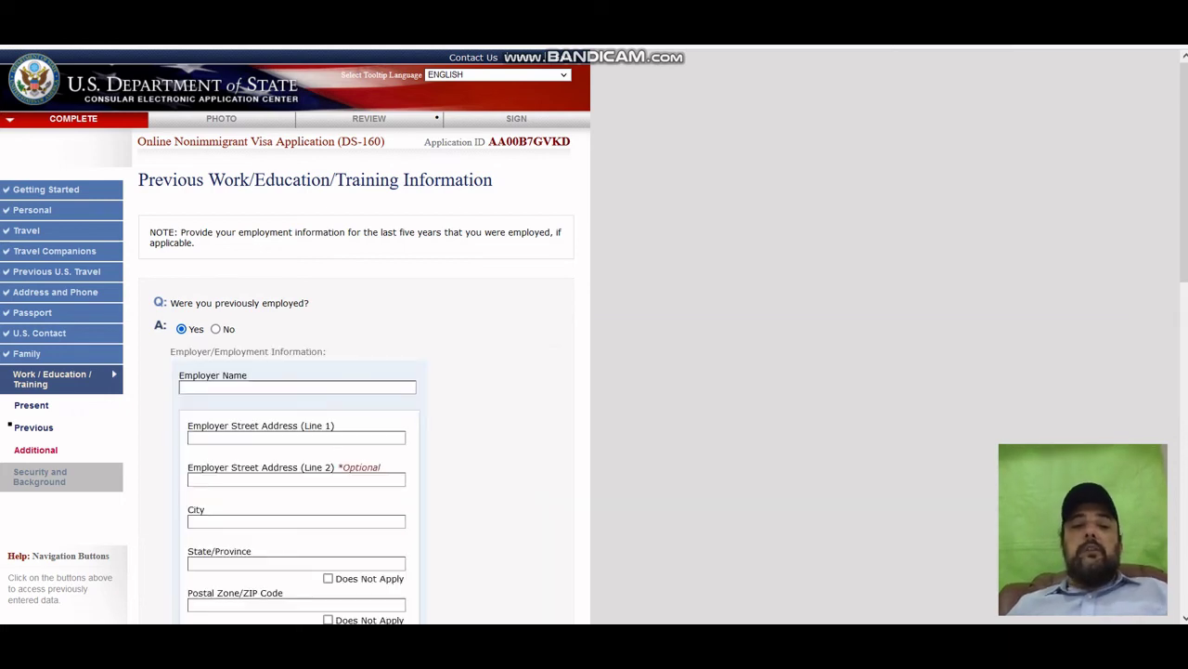
{"action": "scroll", "coordinate": [594, 336], "scroll_direction": "down", "scroll_amount": 3}
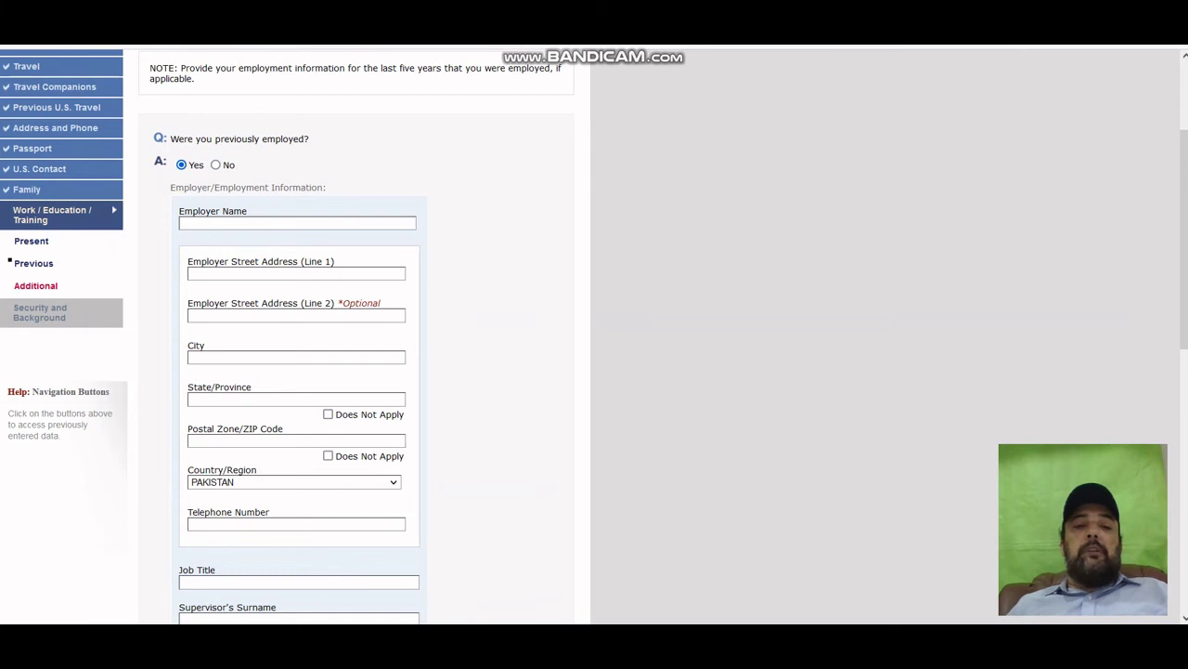
{"action": "scroll", "coordinate": [594, 336], "scroll_direction": "down", "scroll_amount": 9}
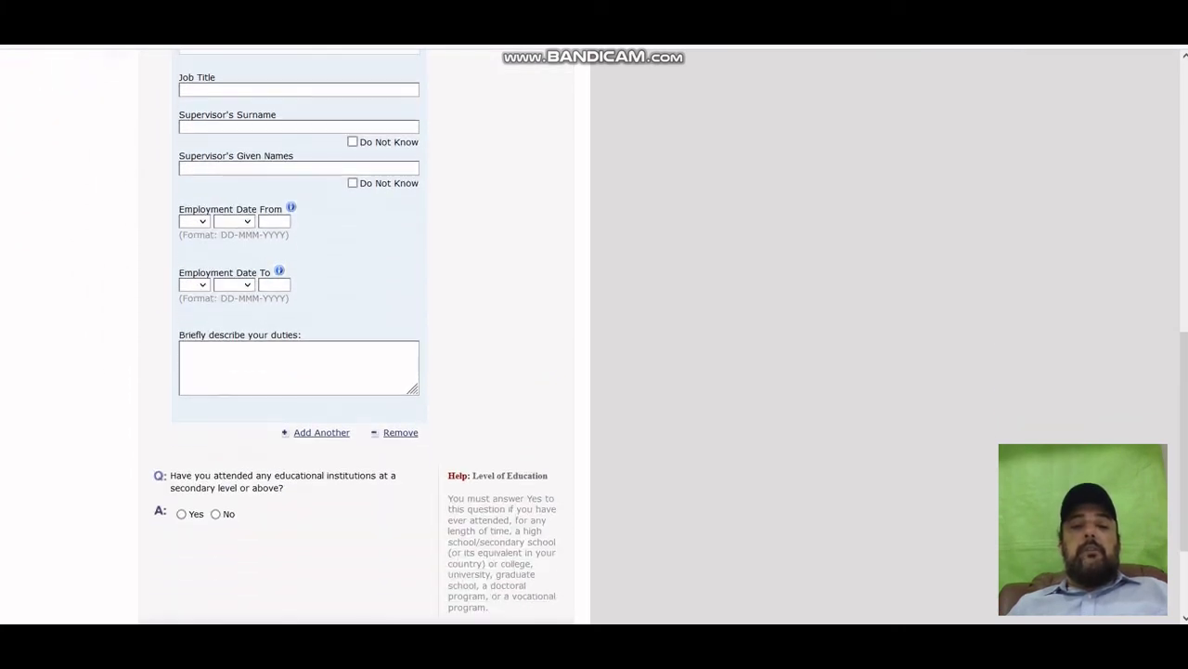
{"action": "scroll", "coordinate": [594, 336], "scroll_direction": "down", "scroll_amount": 3}
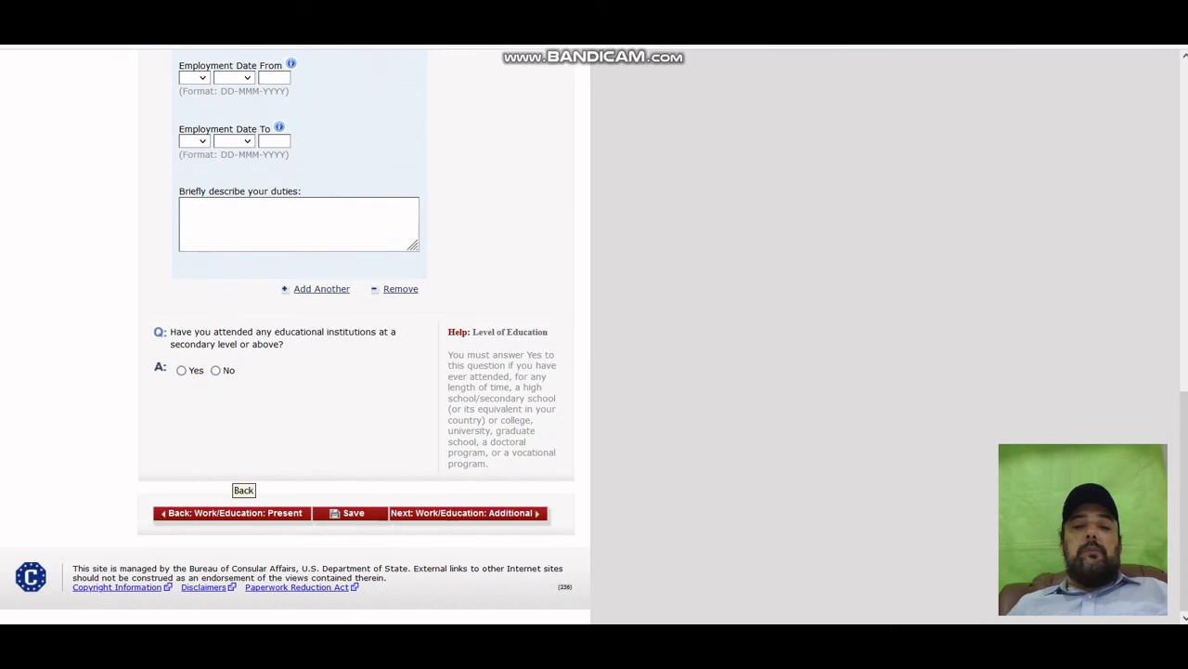
{"action": "scroll", "coordinate": [594, 336], "scroll_direction": "up", "scroll_amount": 8}
{"action": "scroll", "coordinate": [594, 336], "scroll_direction": "up", "scroll_amount": 7}
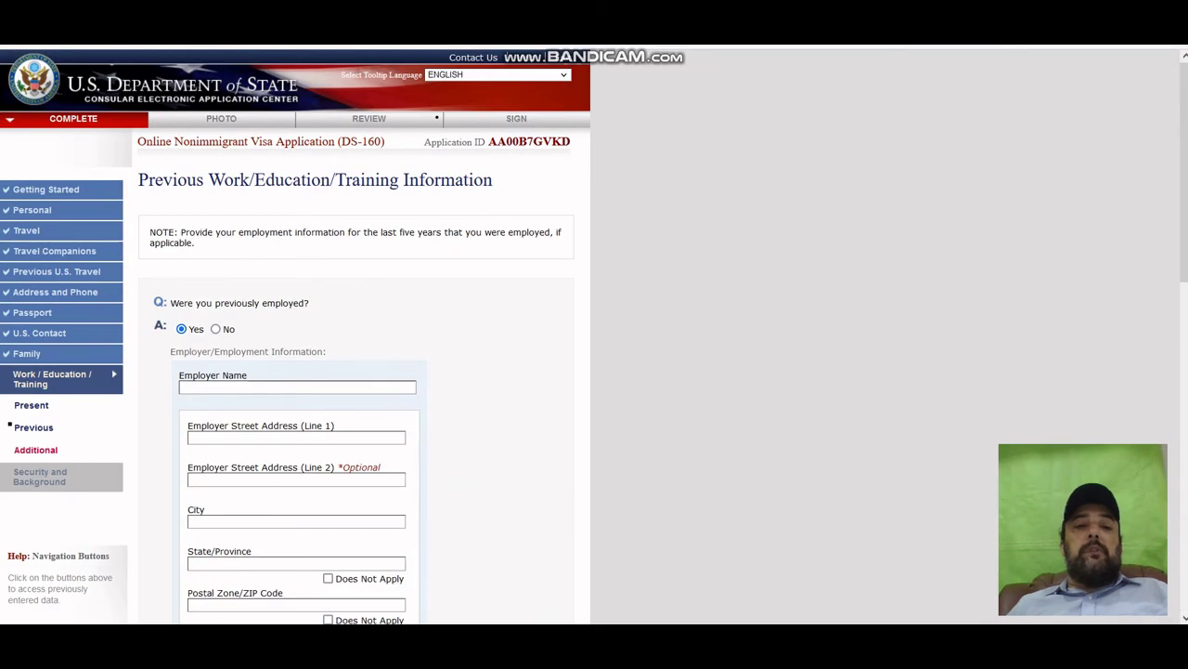
{"action": "left_click", "coordinate": [215, 328]}
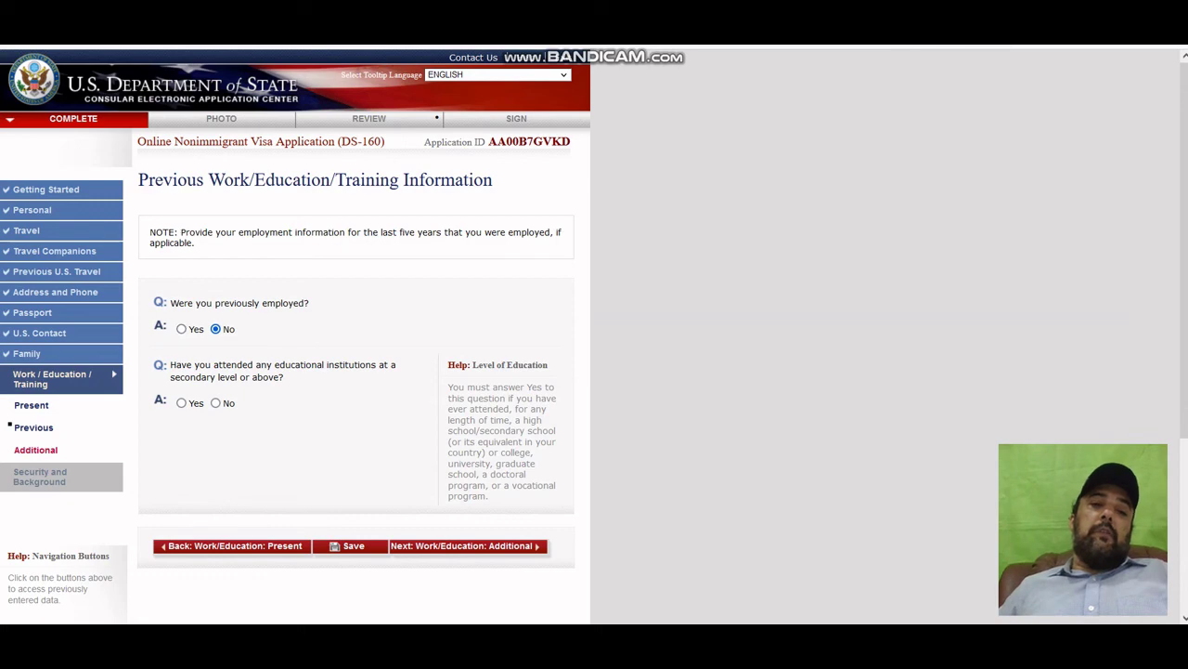
{"action": "left_click", "coordinate": [181, 329]}
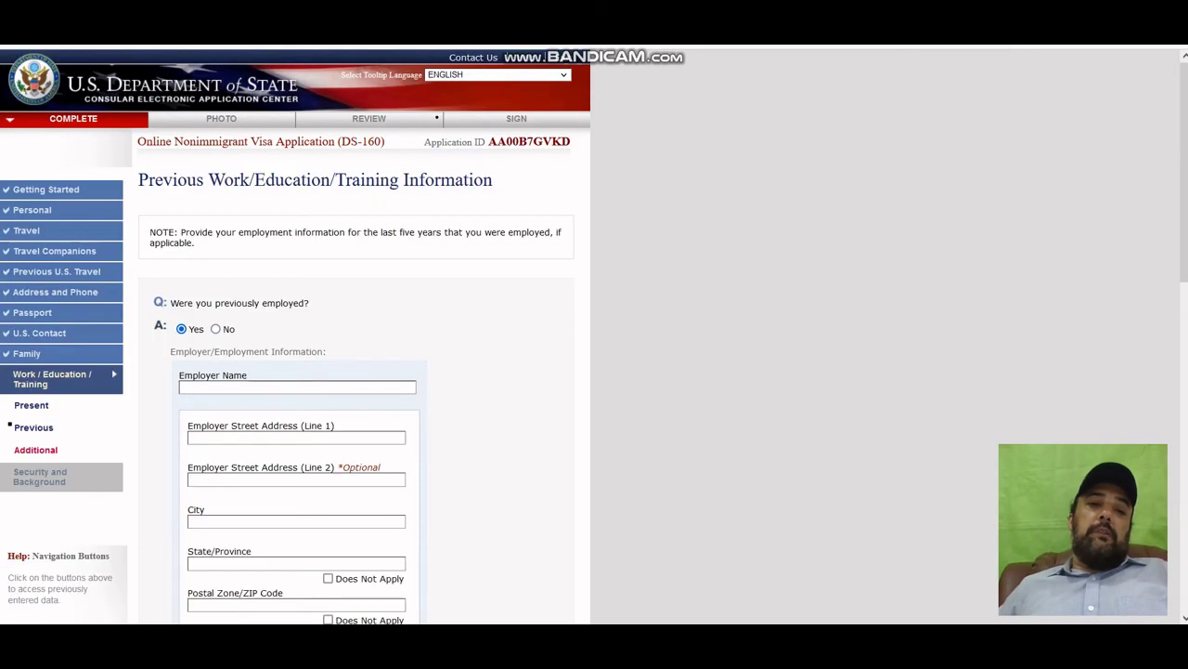
{"action": "left_click", "coordinate": [216, 329]}
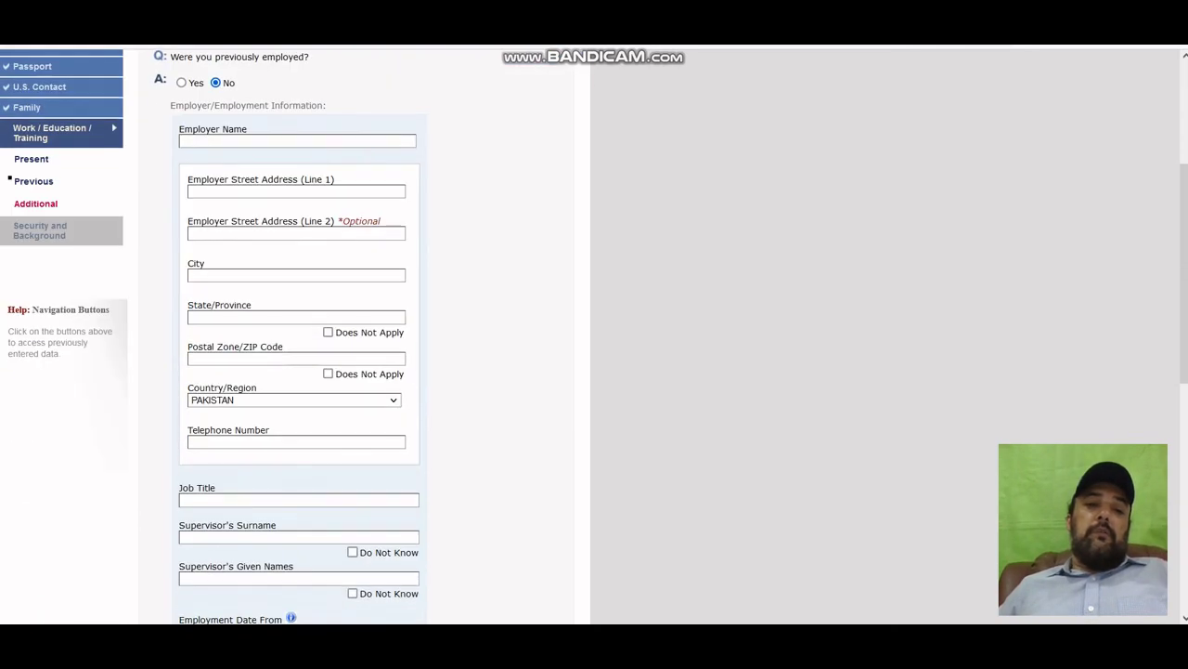
{"action": "scroll", "coordinate": [295, 335], "scroll_direction": "down", "scroll_amount": 1}
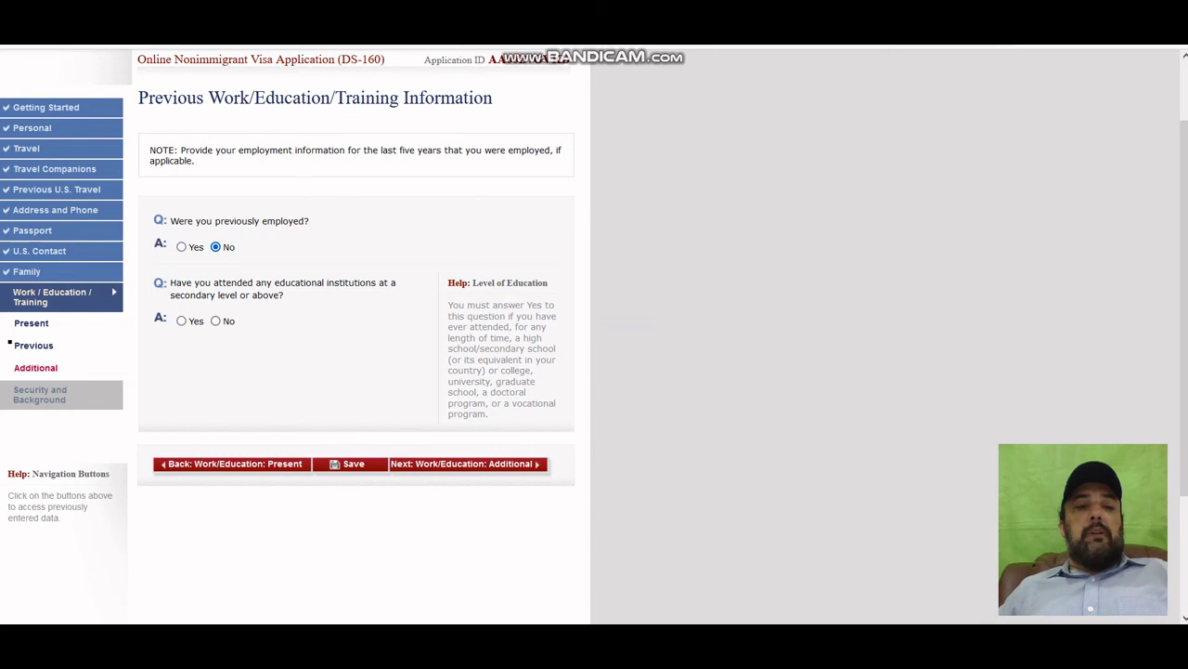
Set the secondary-level education question to No, after briefly trying Yes.
{"action": "left_click", "coordinate": [181, 320]}
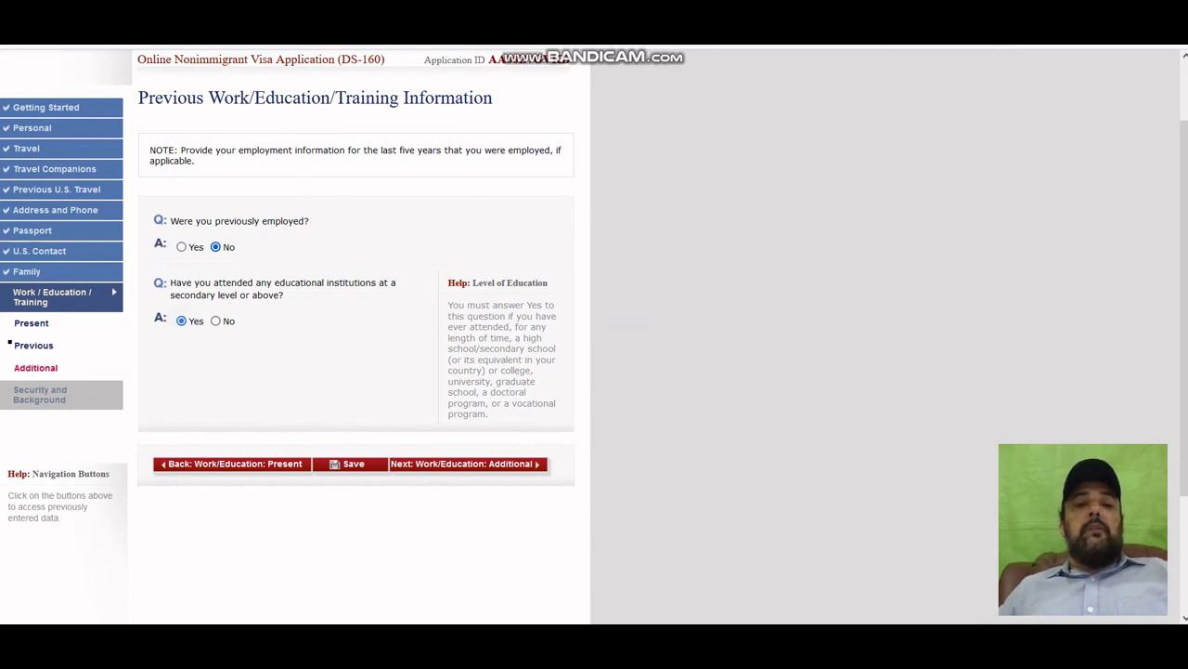
{"action": "scroll", "coordinate": [296, 335], "scroll_direction": "down", "scroll_amount": 3}
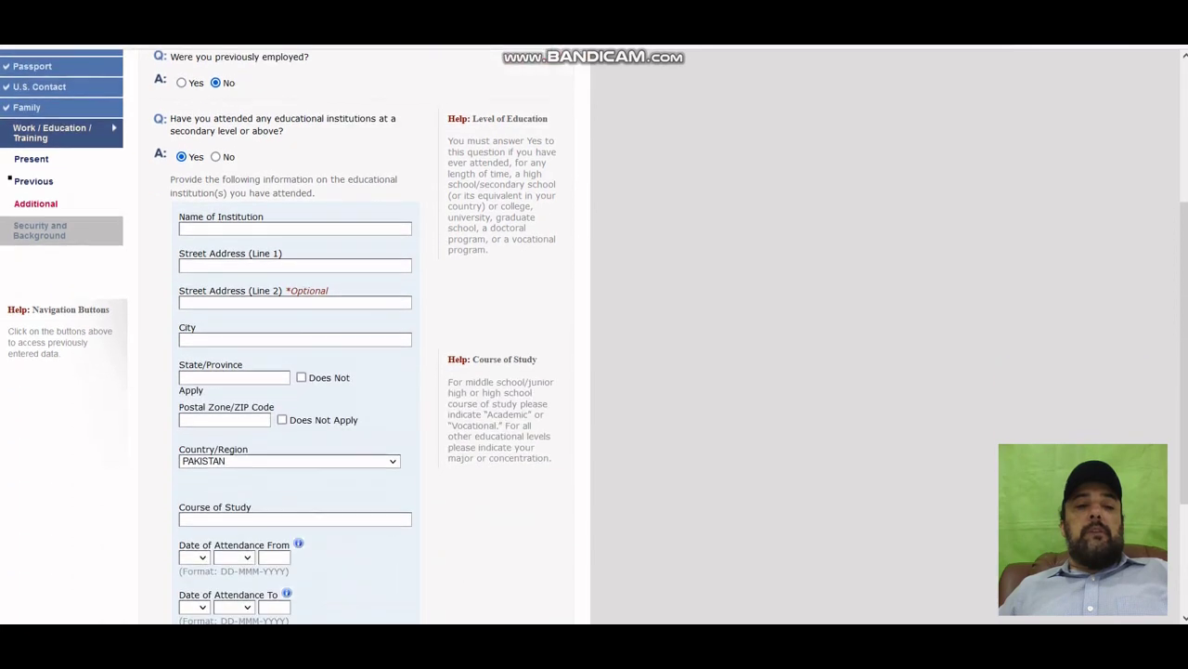
{"action": "scroll", "coordinate": [295, 334], "scroll_direction": "down", "scroll_amount": 2}
{"action": "scroll", "coordinate": [295, 334], "scroll_direction": "up", "scroll_amount": 1}
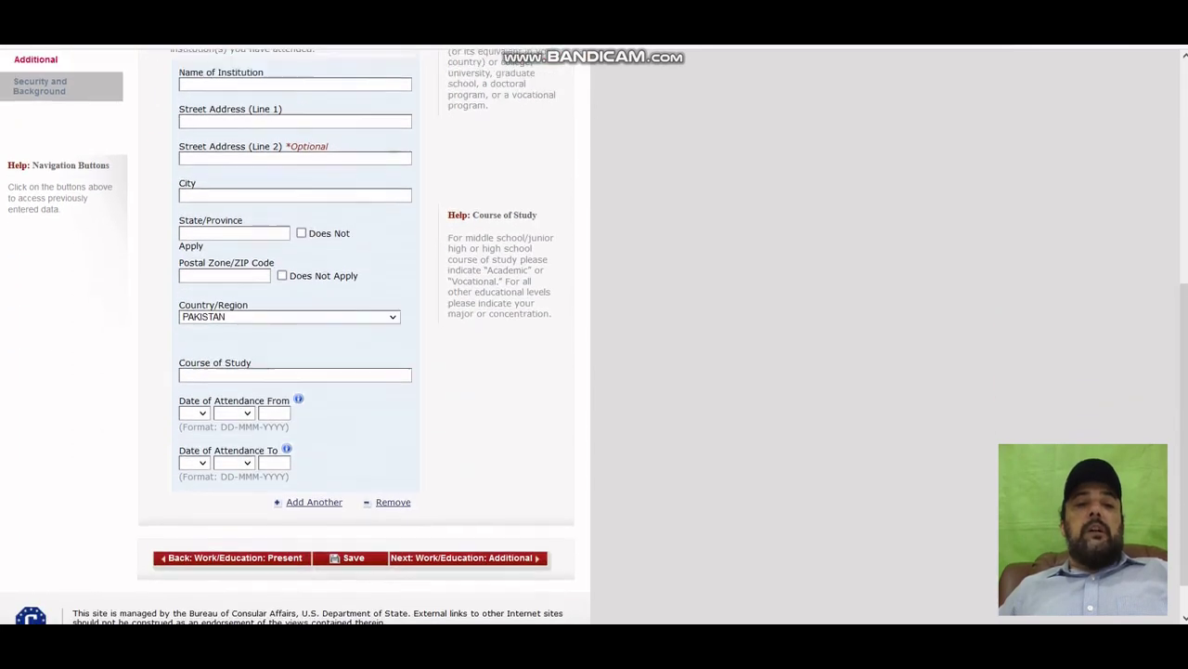
{"action": "scroll", "coordinate": [295, 334], "scroll_direction": "up", "scroll_amount": 3}
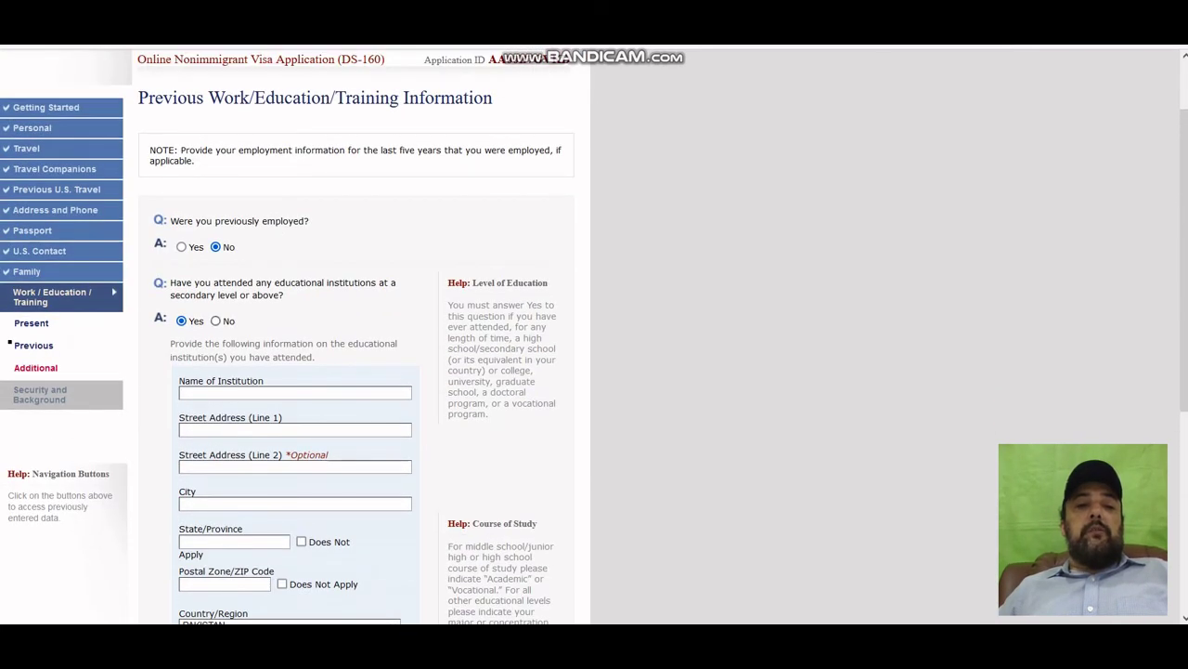
{"action": "scroll", "coordinate": [295, 335], "scroll_direction": "down", "scroll_amount": 4}
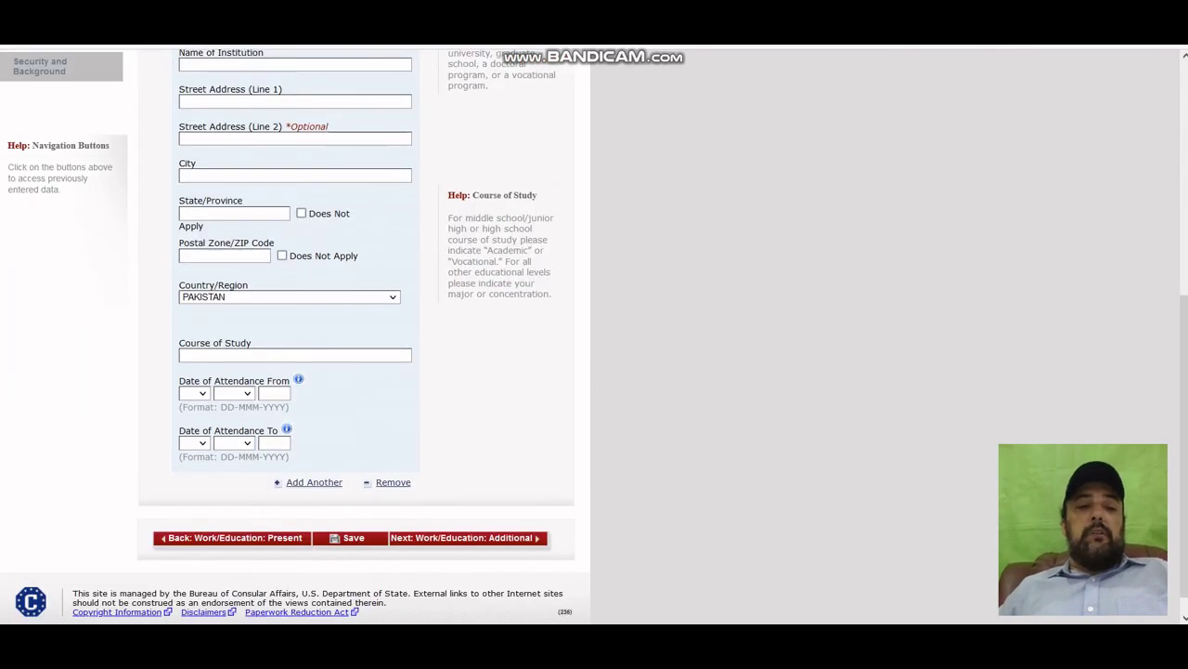
{"action": "scroll", "coordinate": [295, 334], "scroll_direction": "up", "scroll_amount": 3}
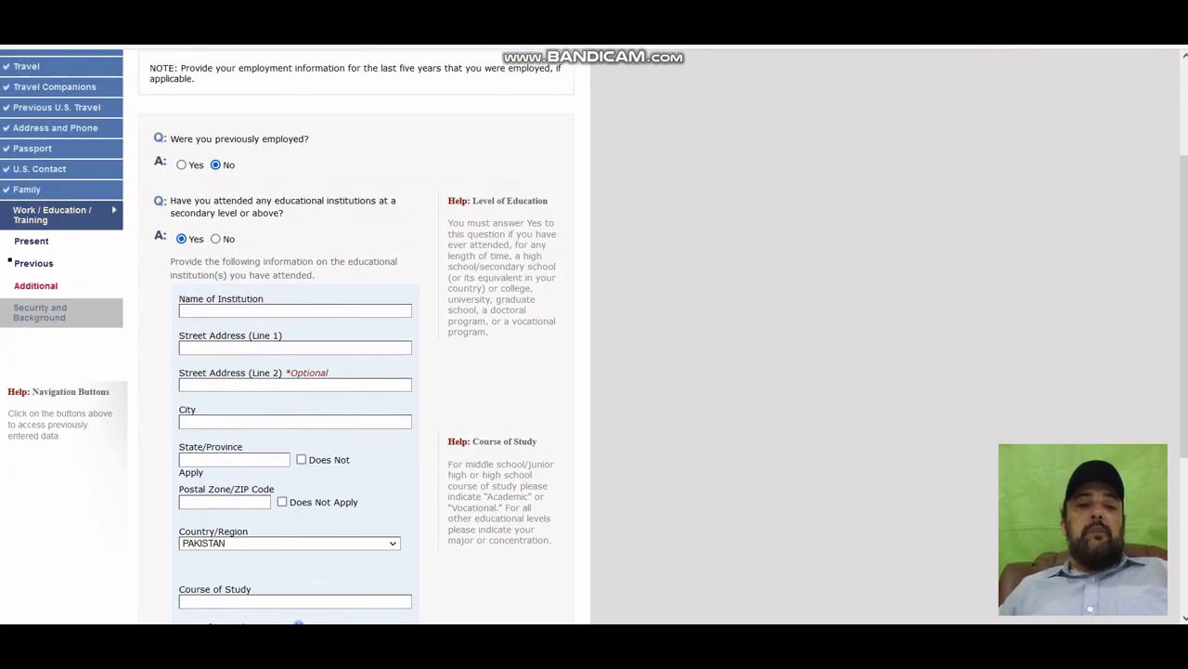
{"action": "left_click", "coordinate": [215, 239]}
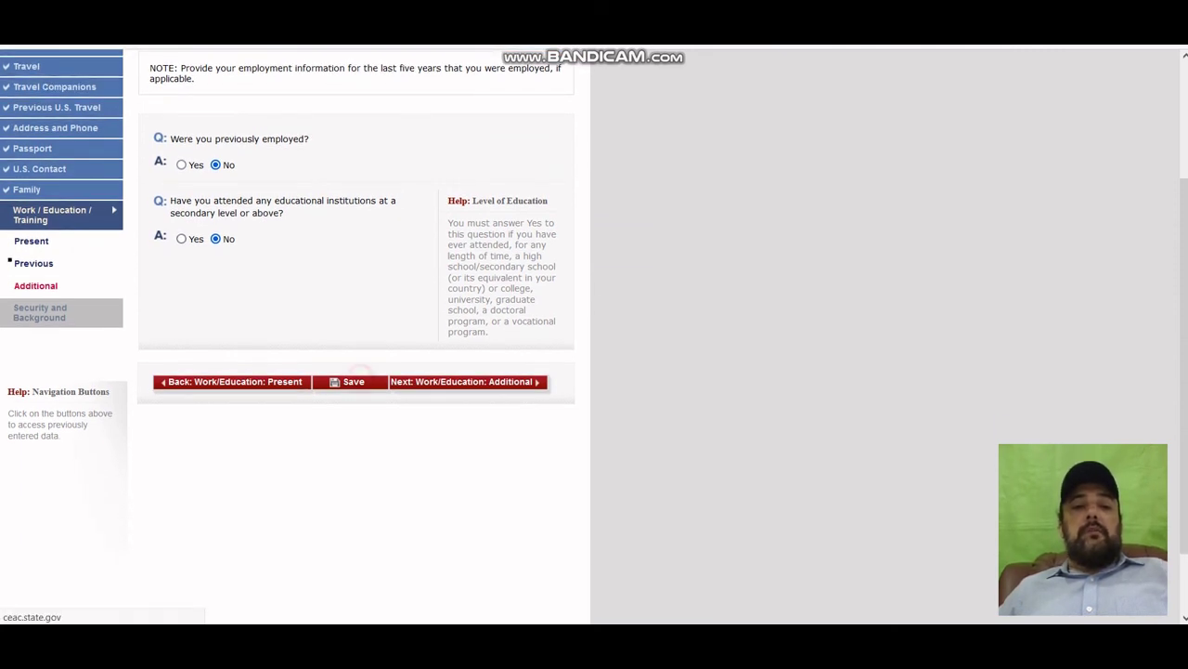
Save the Previous Work/Education answers and go on to the Additional page.
{"action": "left_click", "coordinate": [361, 382]}
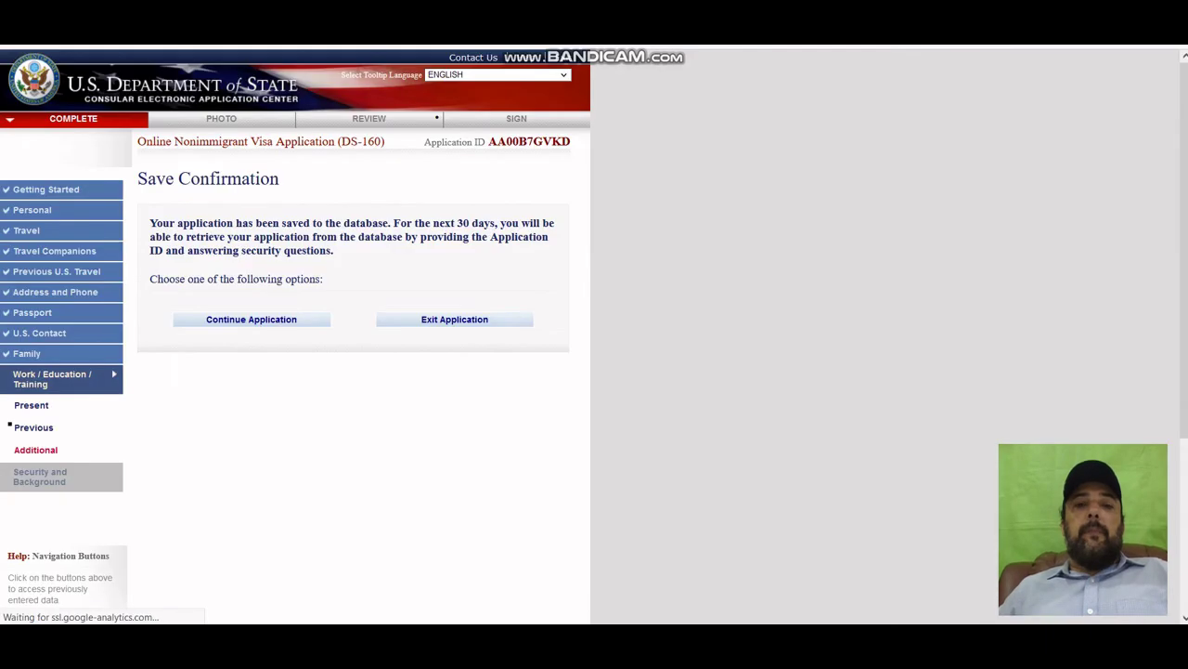
{"action": "left_click", "coordinate": [272, 316]}
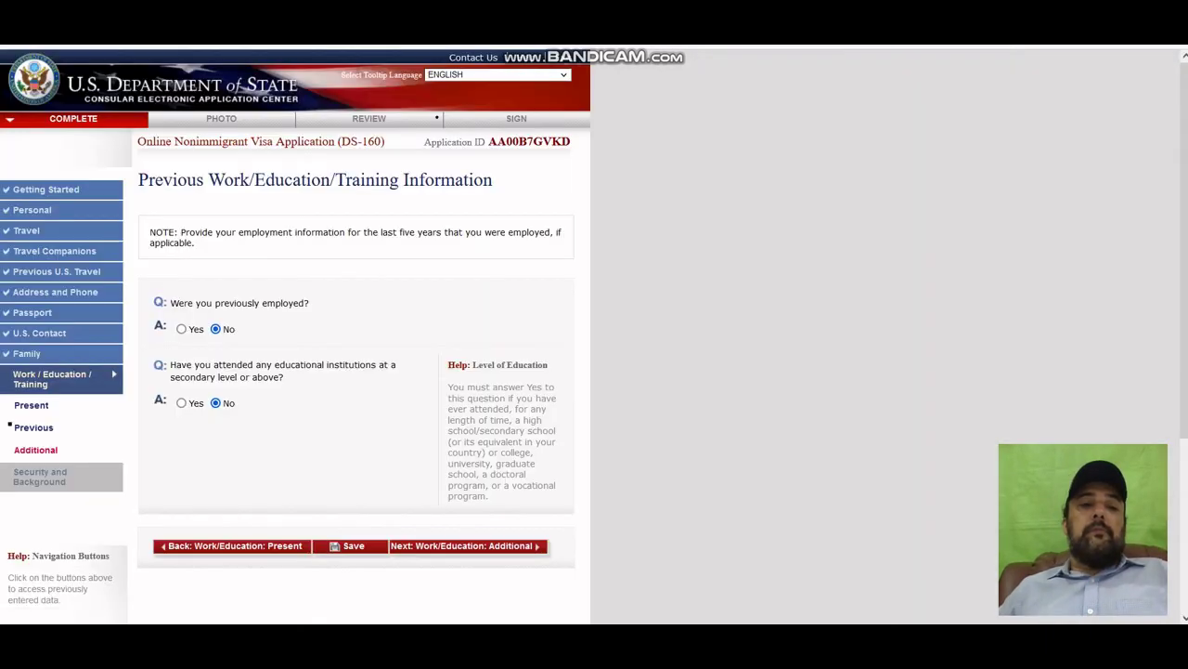
{"action": "left_click", "coordinate": [497, 548]}
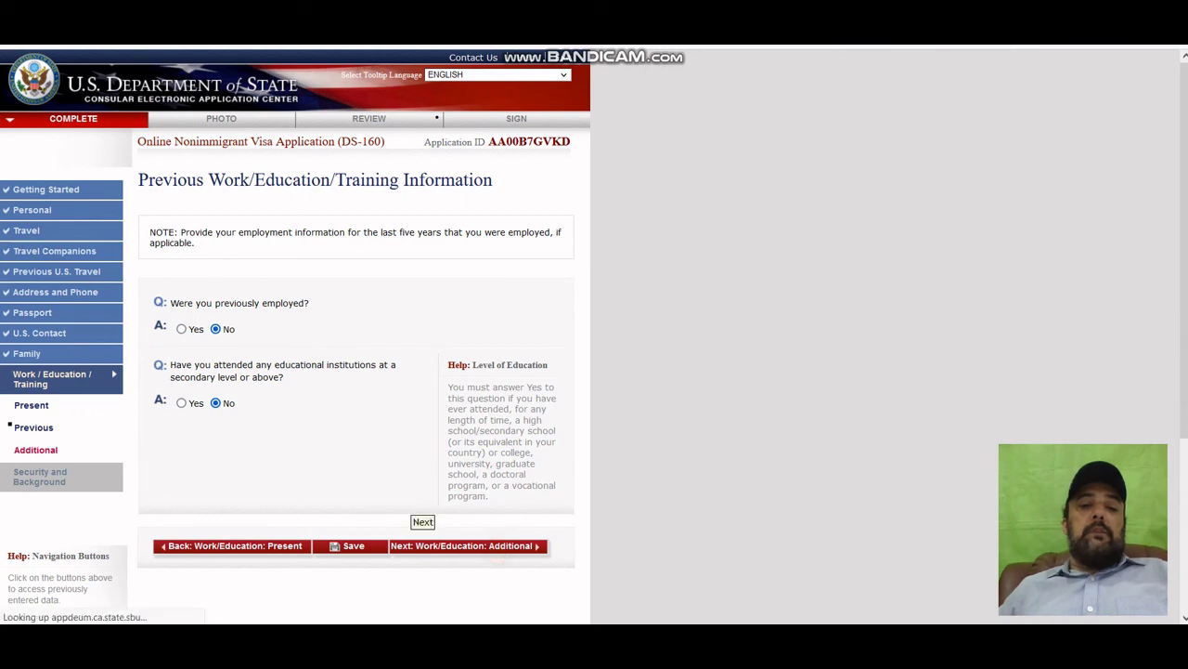